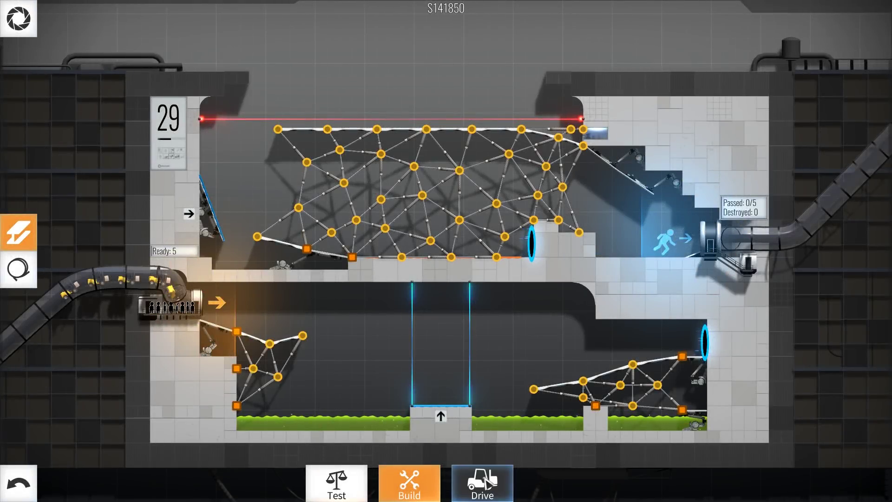
Step: Test-drive the bridges, move an upper truss joint down-left, and rerun the convoy
click(482, 481)
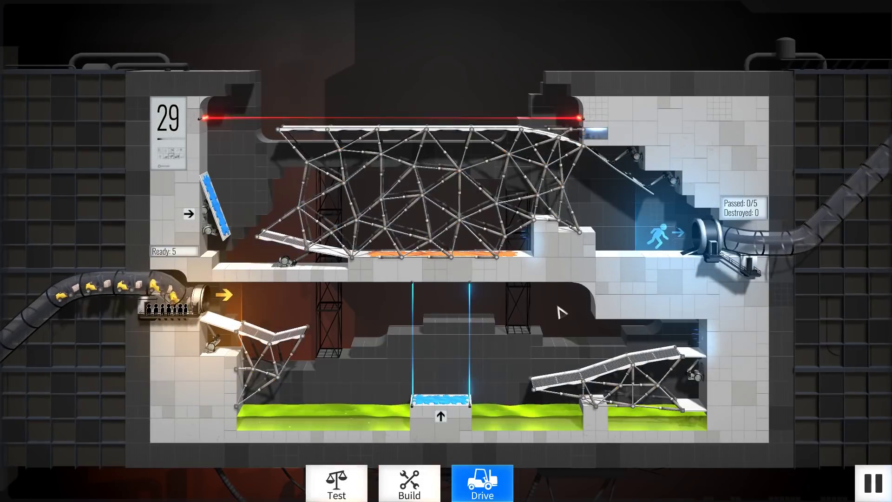
click(432, 483)
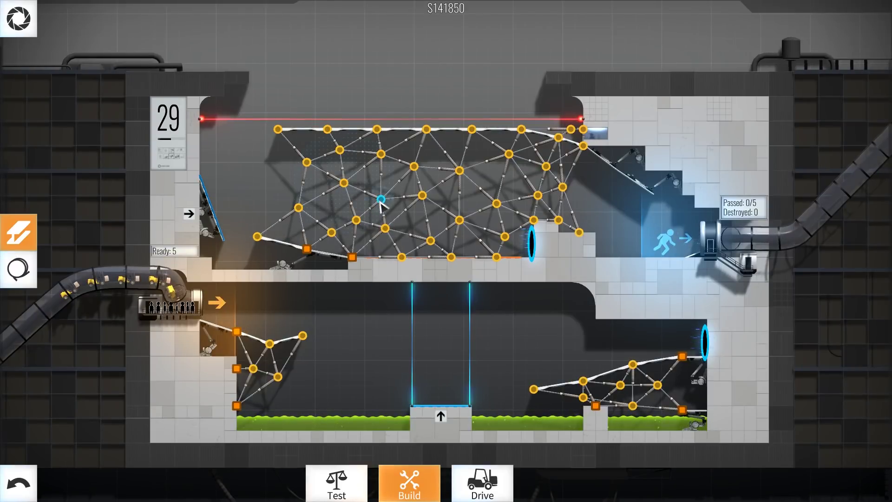
drag(382, 202, 342, 227)
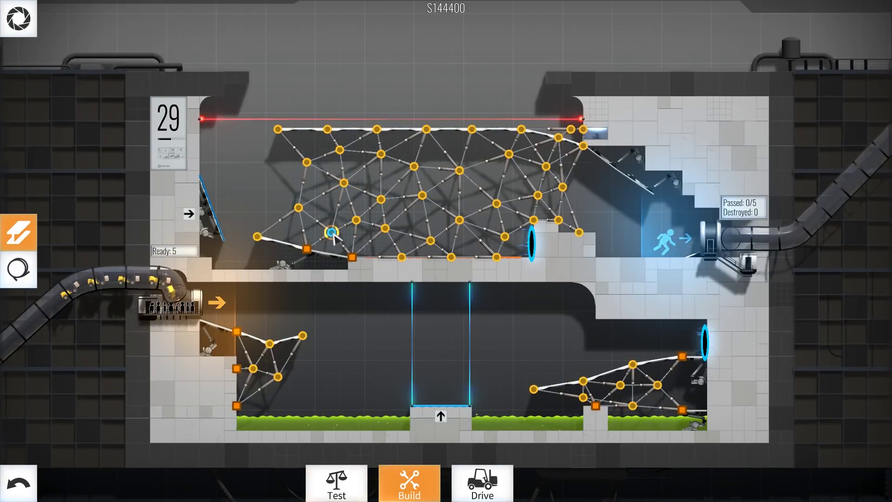
click(483, 481)
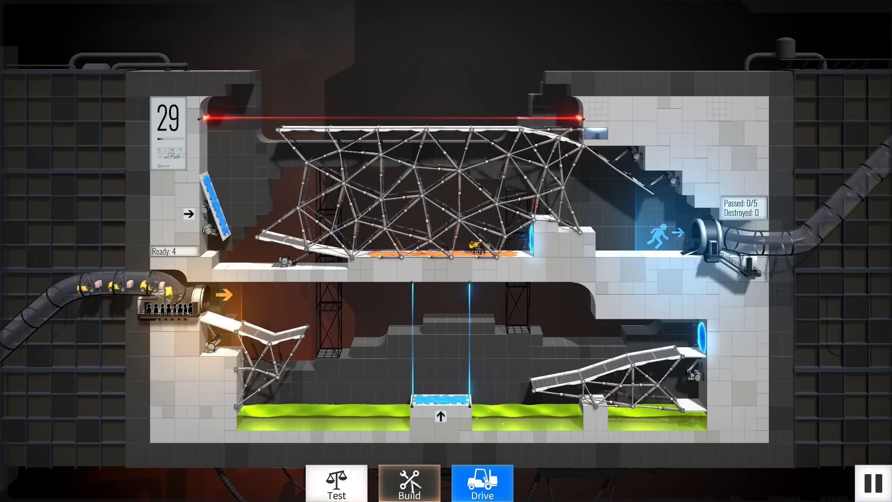
Step: Move the upper road's left-end joint up and right, then test; the vehicle is destroyed
click(413, 485)
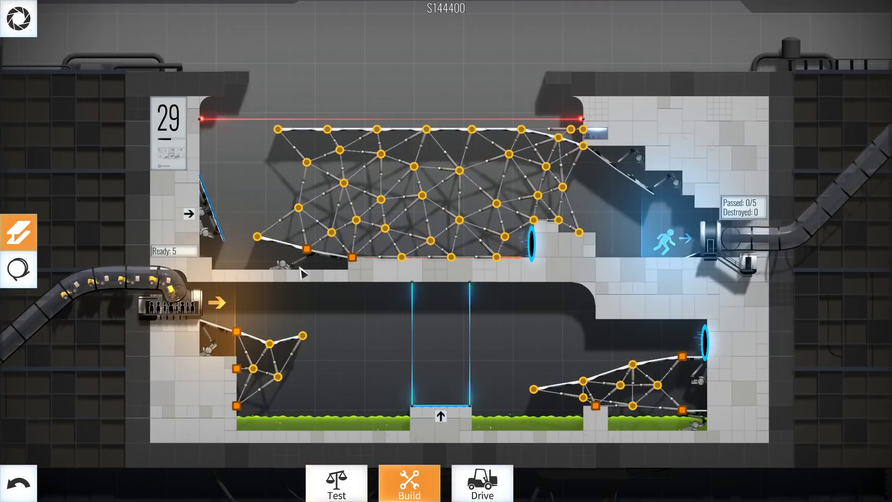
drag(258, 236, 274, 225)
click(457, 483)
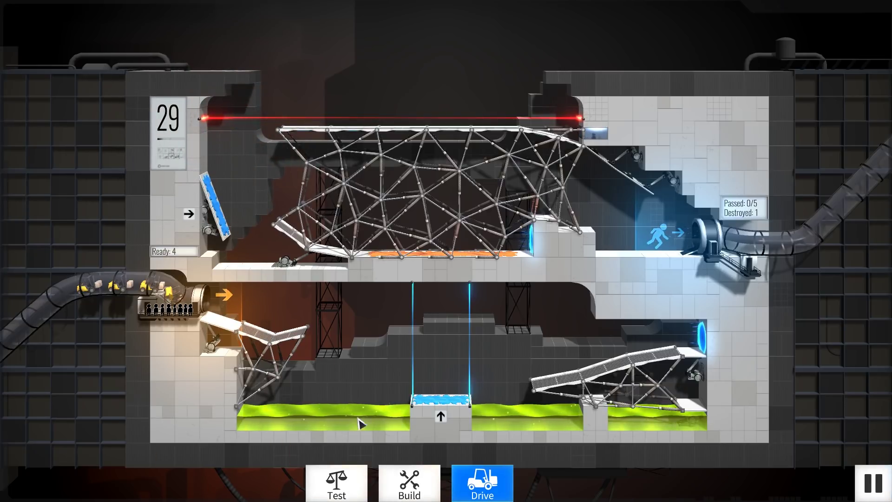
click(409, 481)
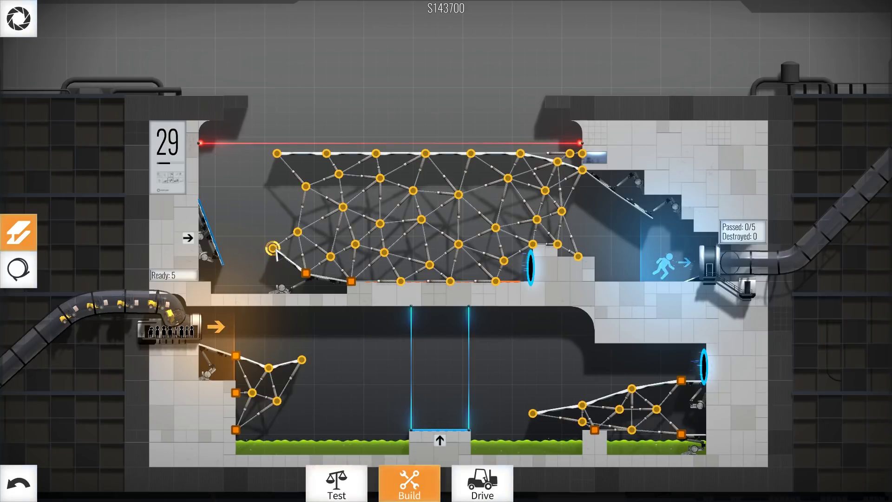
Step: Flatten a road segment, add two road joints leftward, start a beam, and test
drag(273, 248, 269, 271)
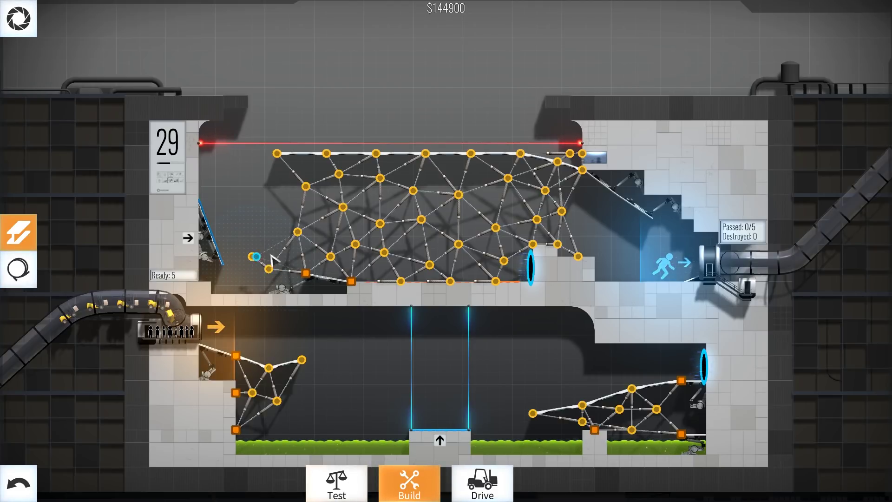
click(298, 261)
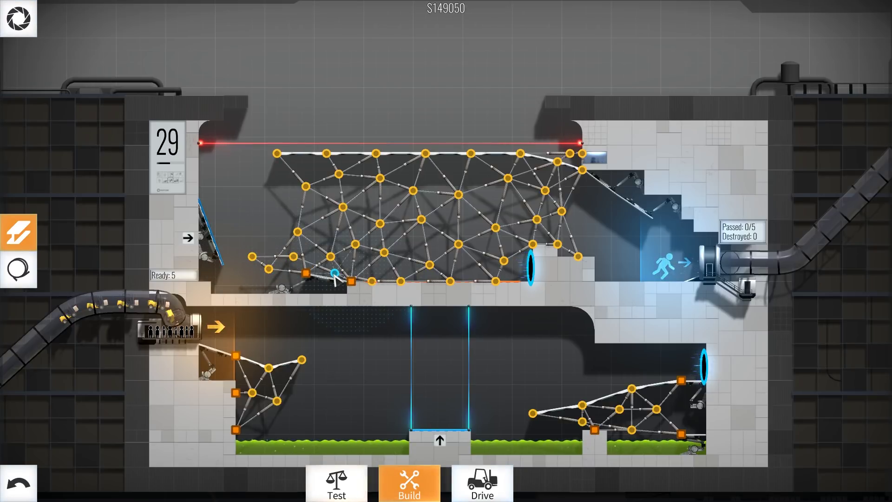
click(294, 258)
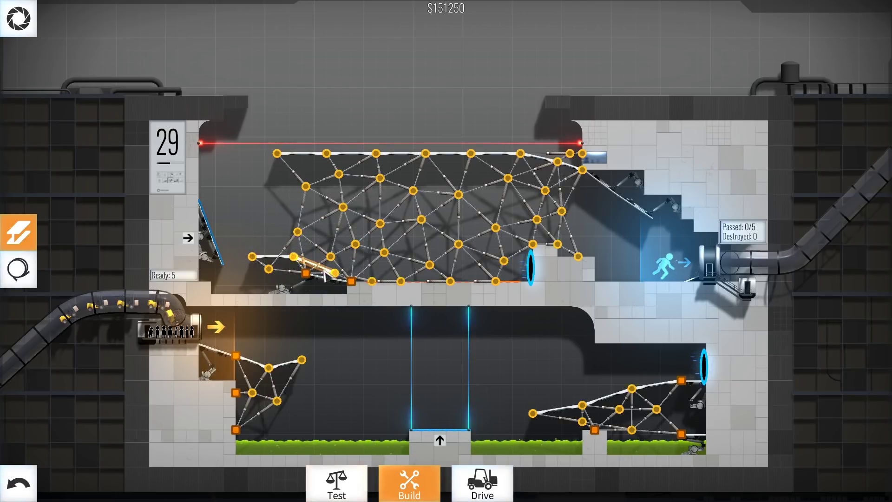
click(333, 273)
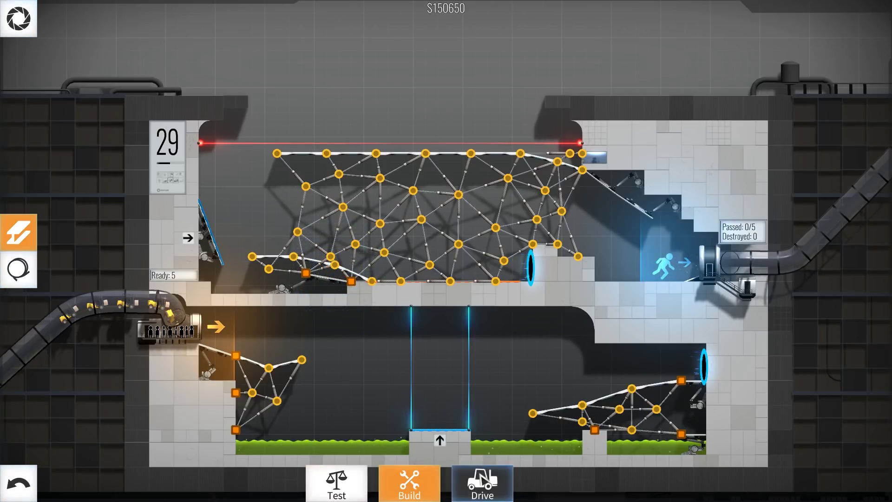
click(483, 480)
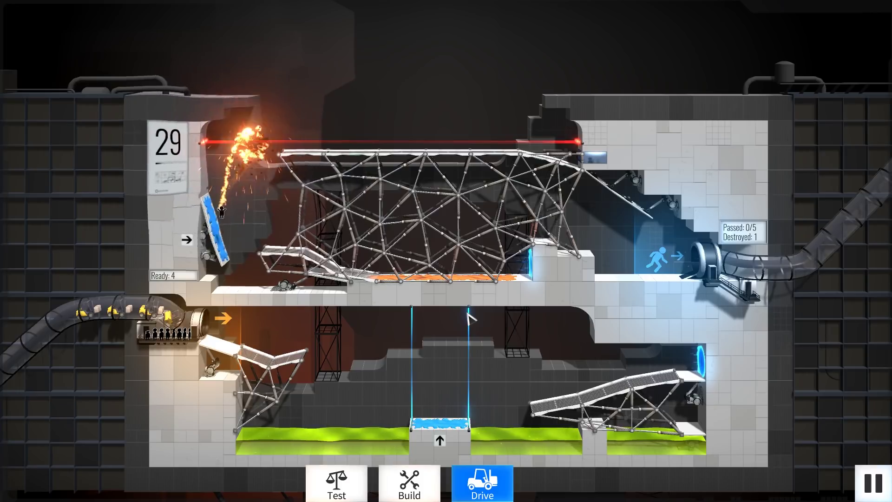
Step: Shift a road joint left and retest, then add a bracing beam at the truss's left end
click(410, 488)
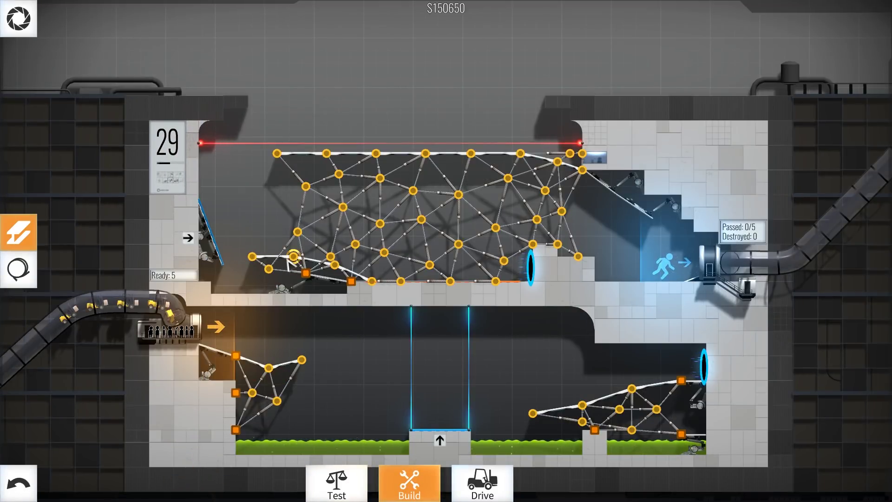
drag(294, 256, 286, 253)
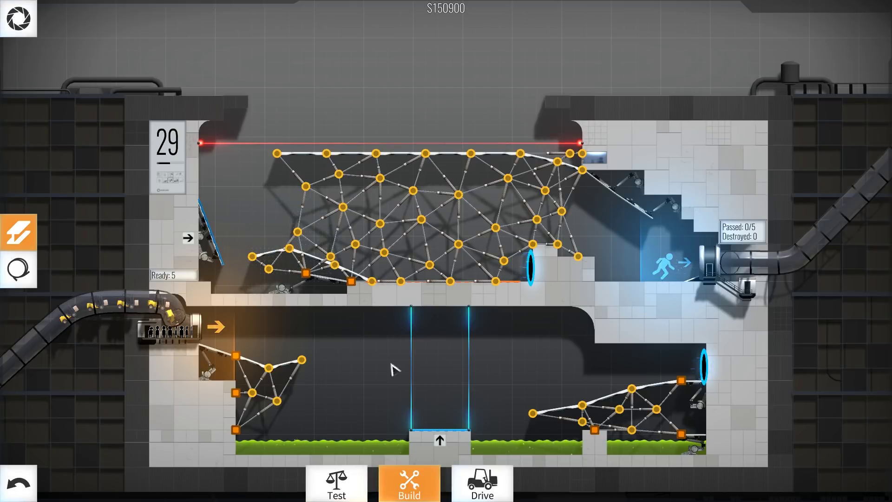
click(483, 485)
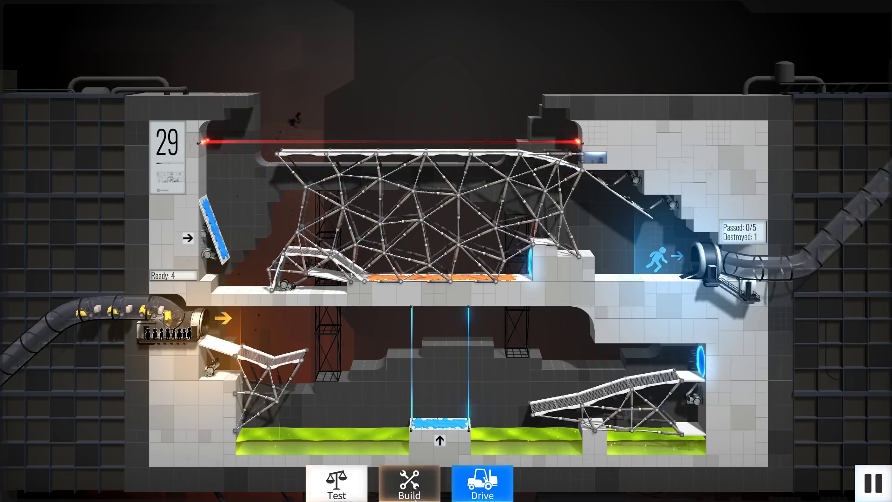
click(410, 485)
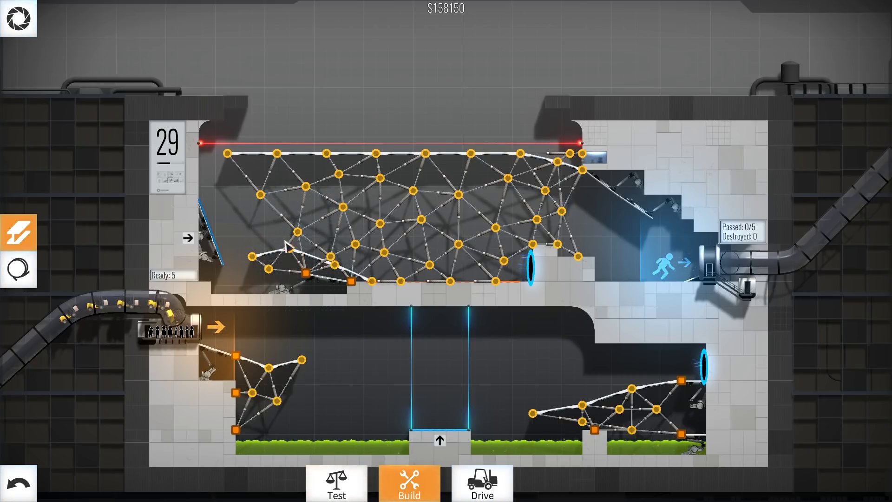
drag(288, 248, 301, 245)
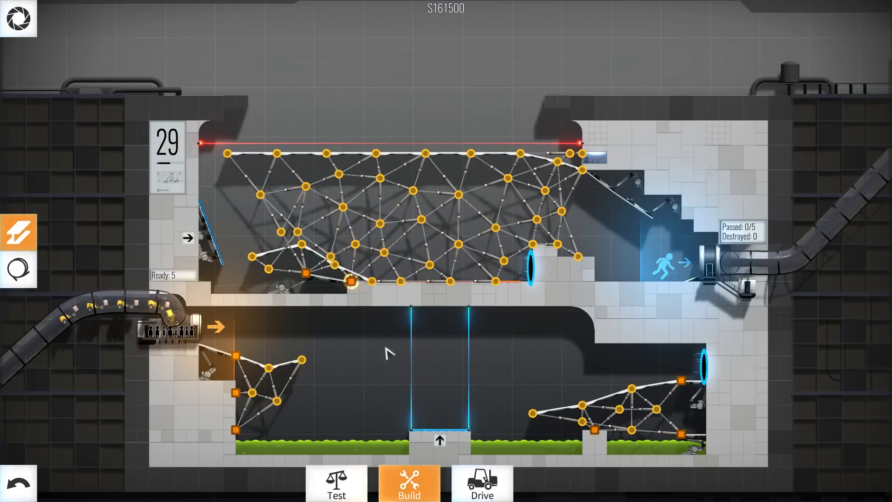
drag(298, 233, 305, 228)
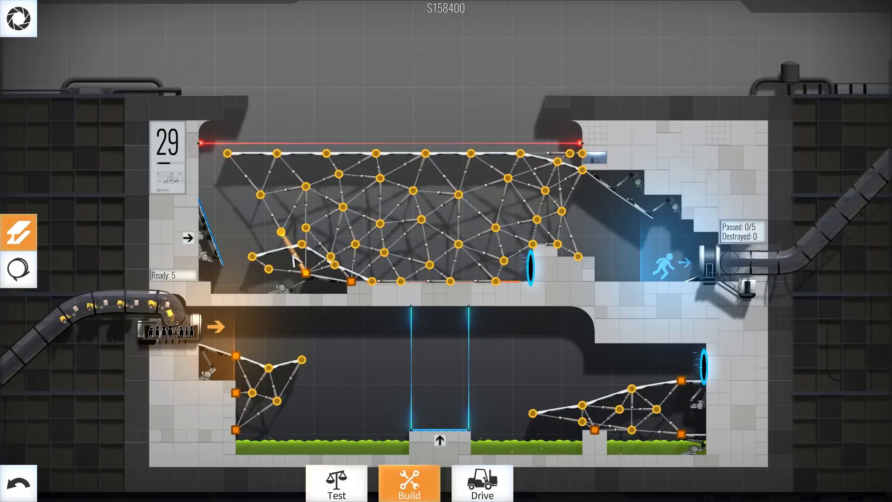
Step: Undo the bracing tweak, then raise the curved ramp's joints up and right, testing along the way
click(18, 483)
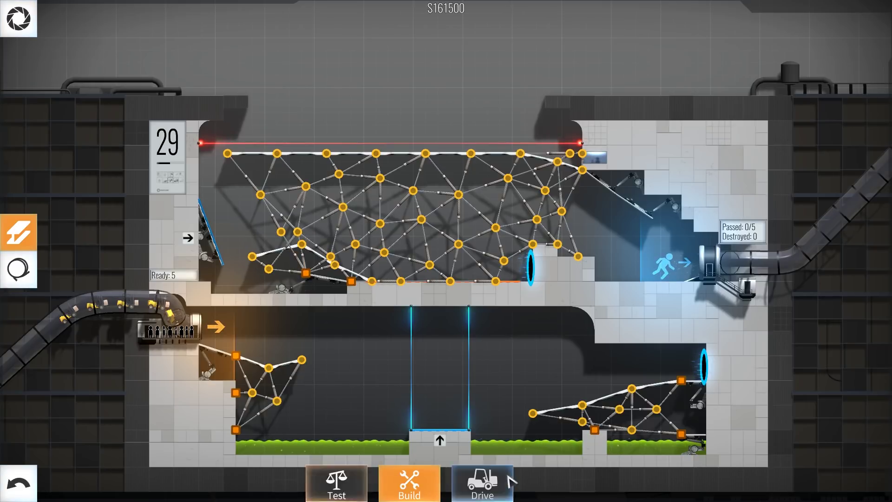
click(509, 483)
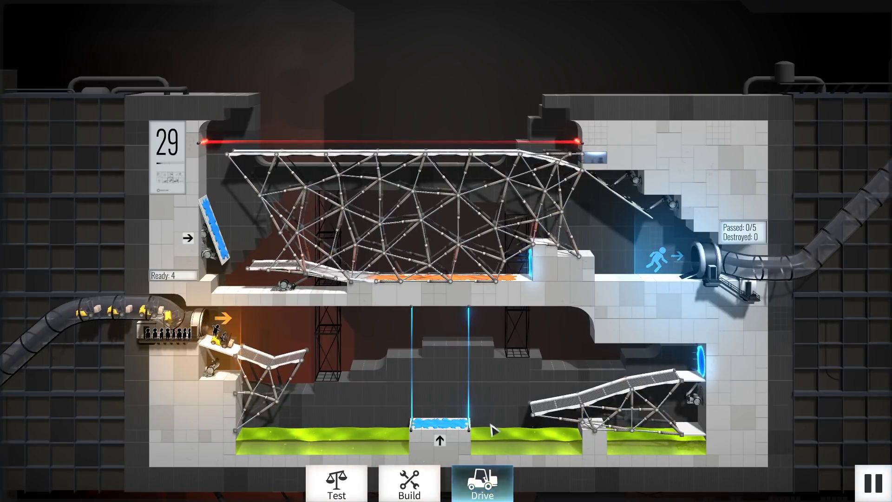
click(408, 482)
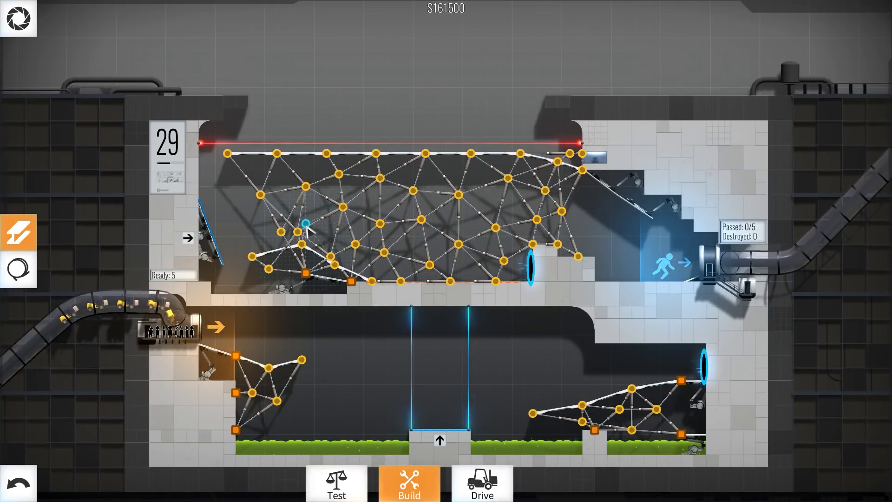
drag(298, 232, 318, 221)
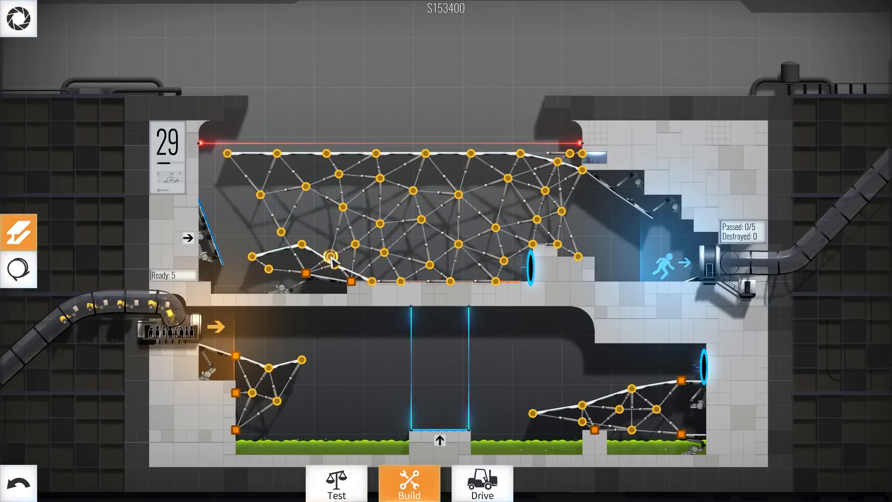
drag(335, 265, 302, 248)
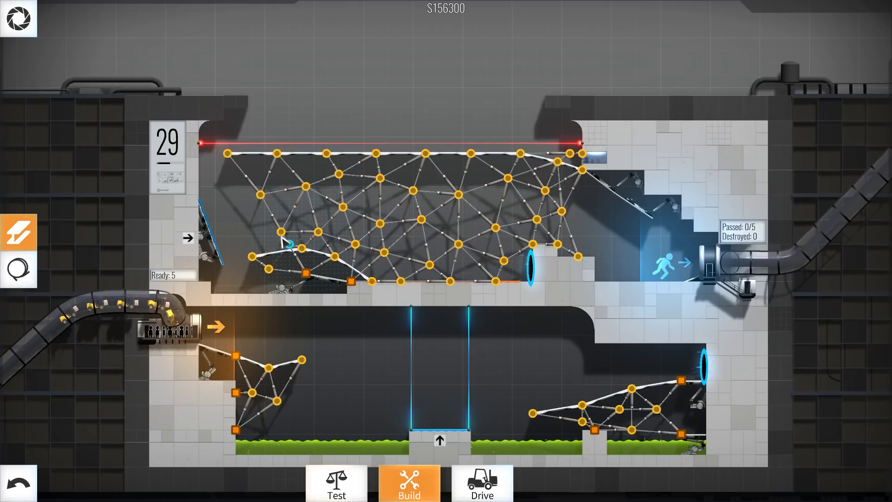
click(483, 481)
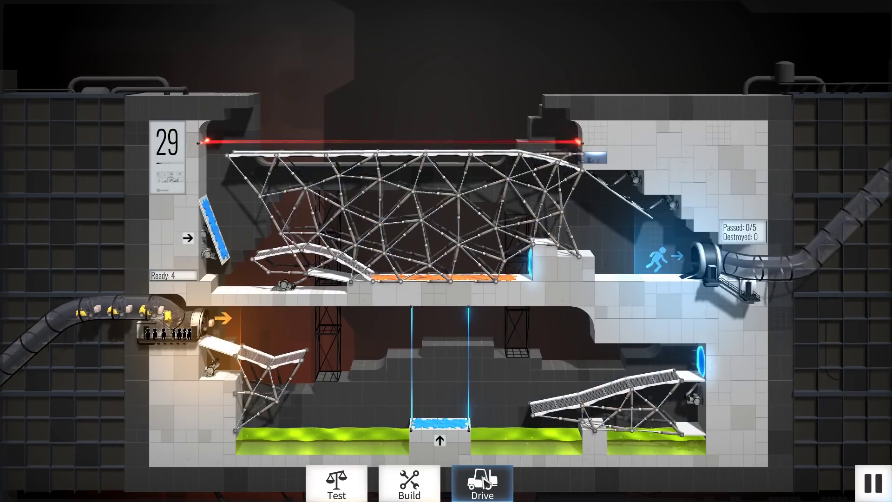
click(409, 481)
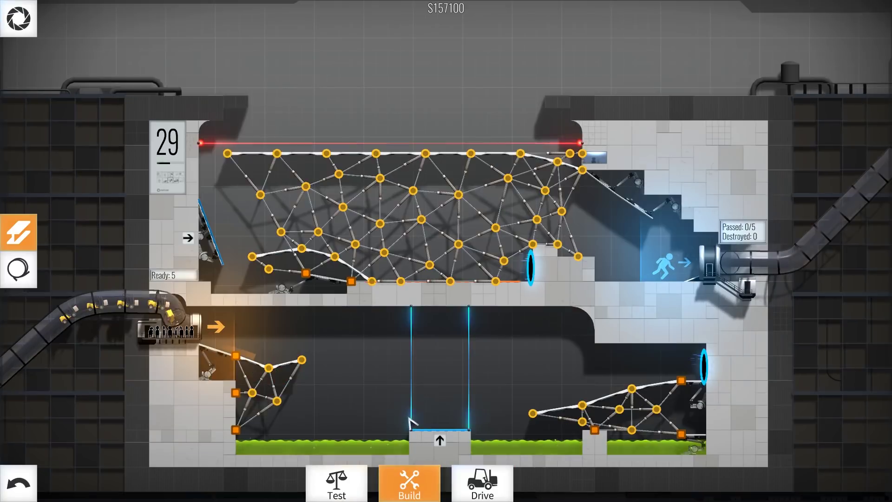
Step: Delete a beam near the left ramp and run the convoy twice more
right_click(352, 286)
click(483, 481)
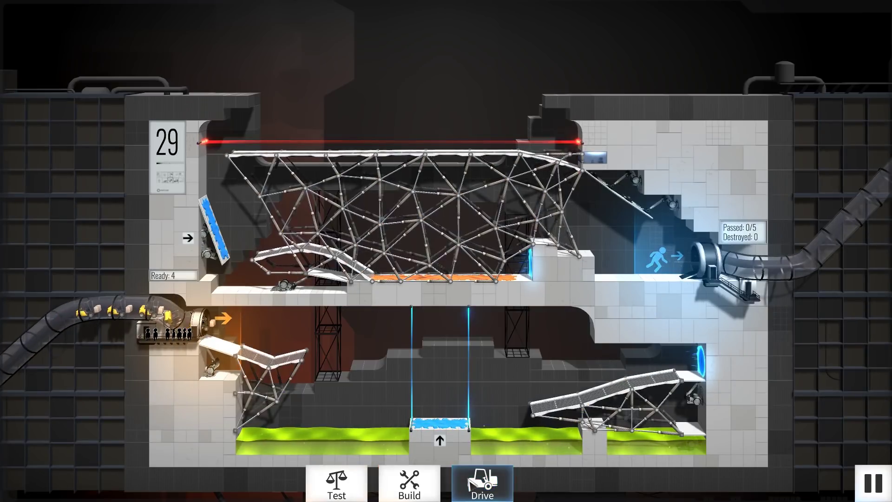
click(411, 484)
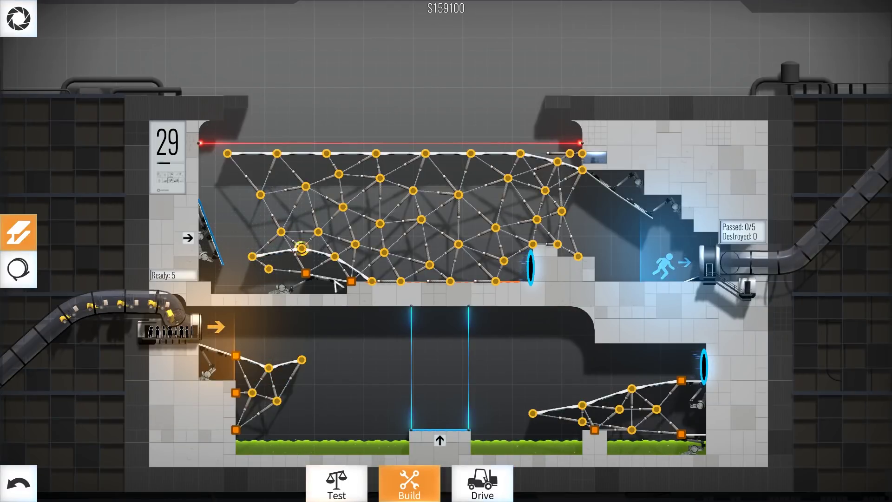
click(483, 481)
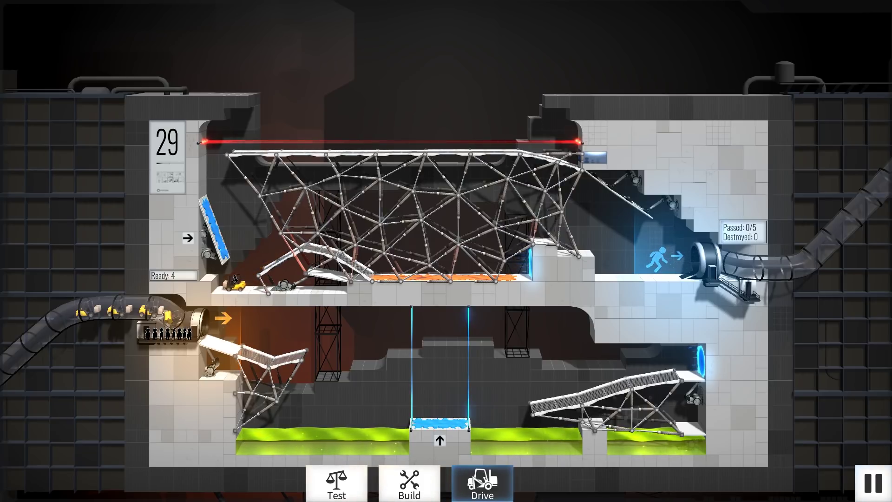
Step: Delete the road joints under the upper truss and strip its right-end joints
click(400, 485)
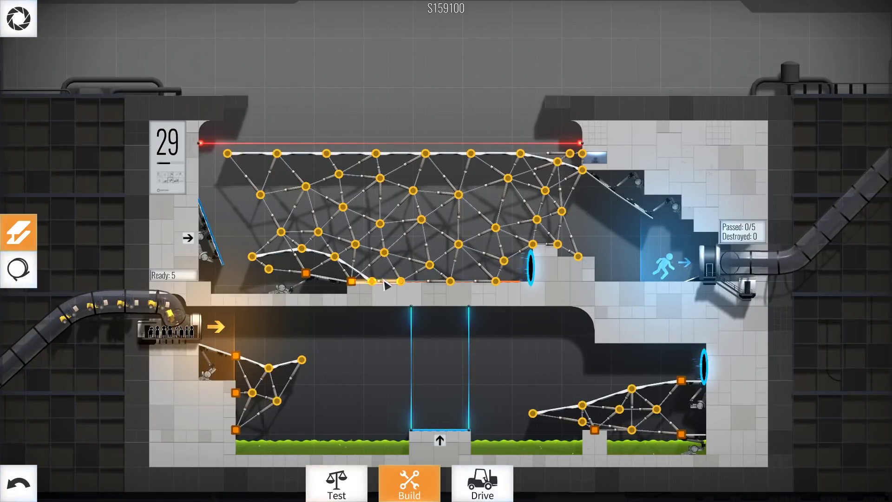
right_click(372, 282)
right_click(401, 280)
right_click(430, 265)
right_click(458, 244)
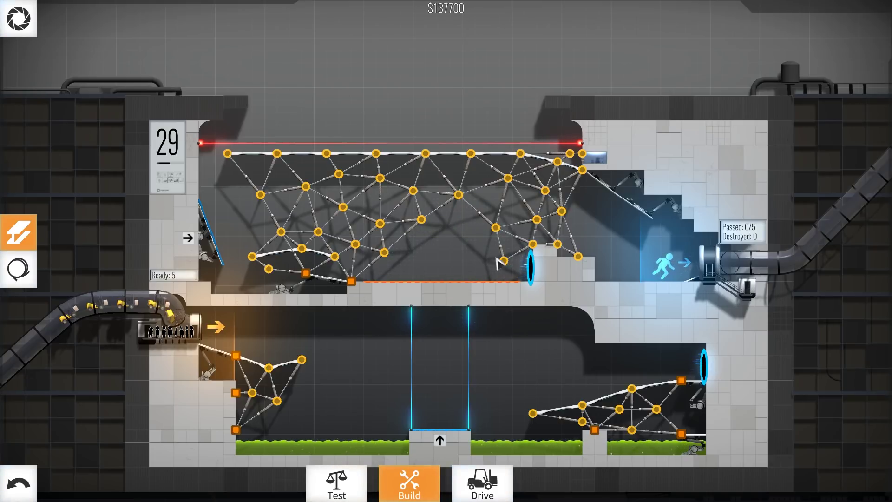
right_click(496, 228)
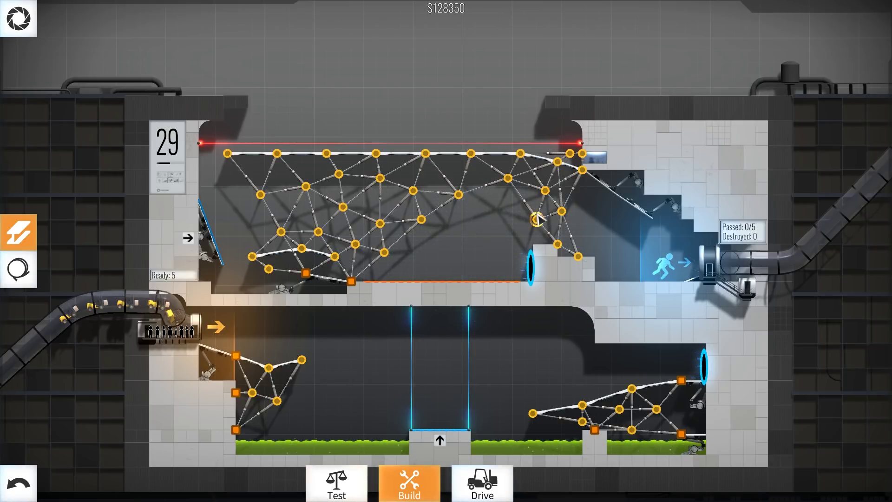
right_click(537, 219)
right_click(561, 211)
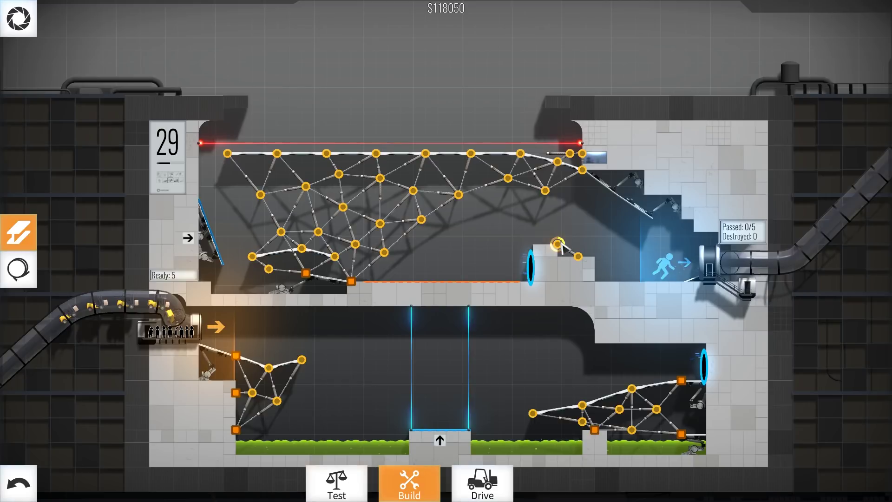
right_click(583, 170)
right_click(558, 162)
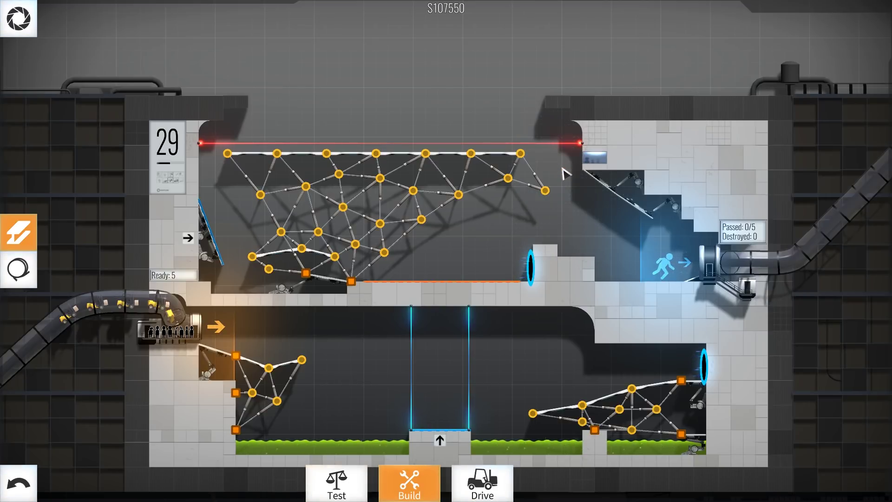
right_click(545, 190)
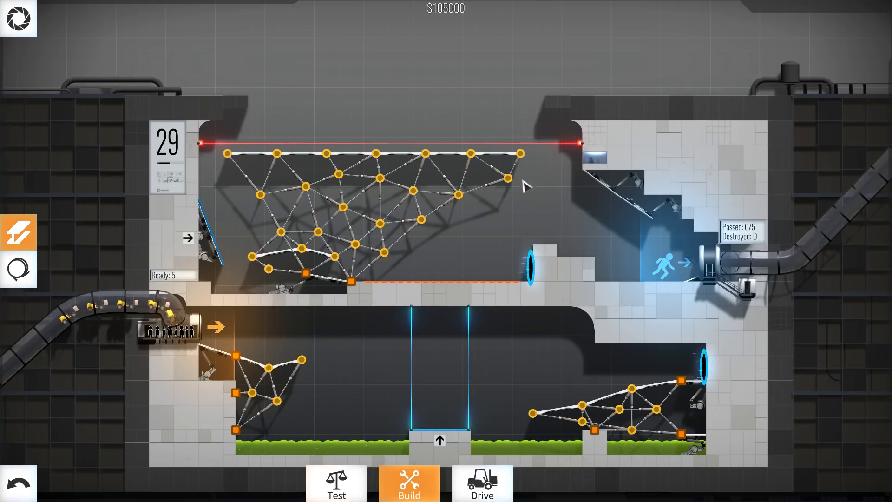
right_click(521, 155)
right_click(508, 180)
right_click(472, 153)
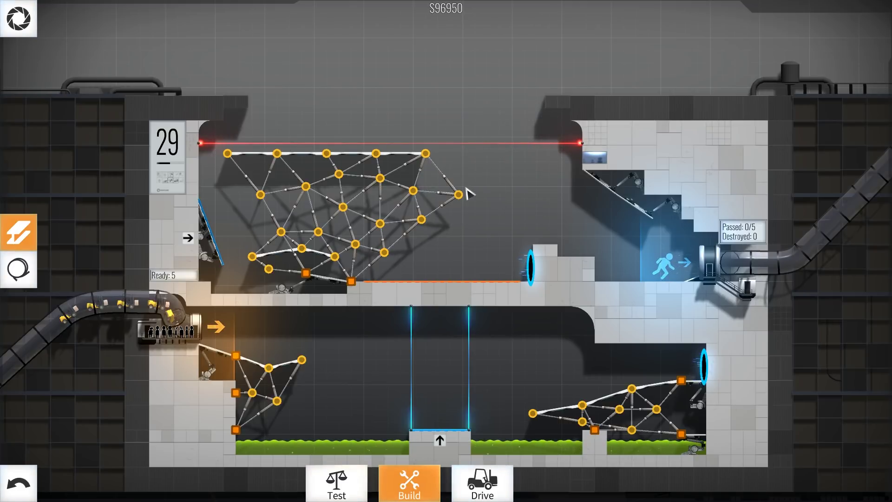
right_click(458, 196)
right_click(425, 153)
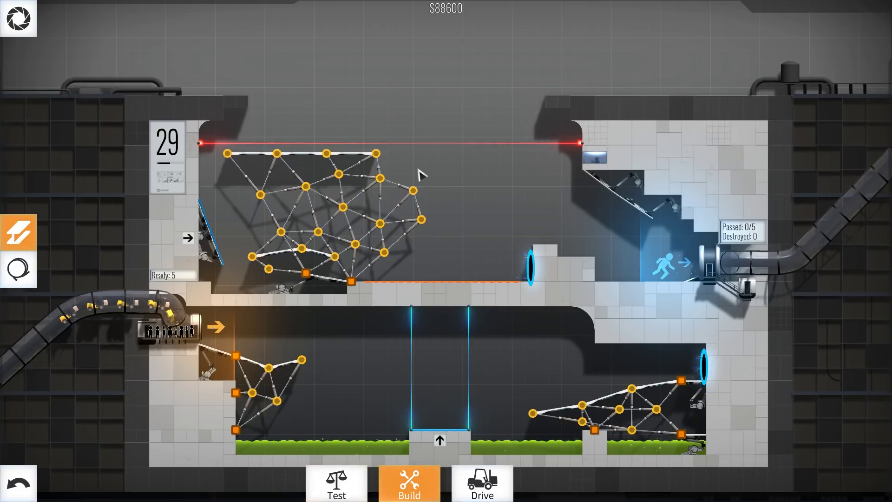
Step: Delete the truss's middle, lower and left joints, leaving only the small ramp
right_click(375, 154)
right_click(326, 153)
right_click(339, 174)
right_click(379, 178)
right_click(413, 191)
right_click(421, 220)
right_click(380, 223)
right_click(355, 244)
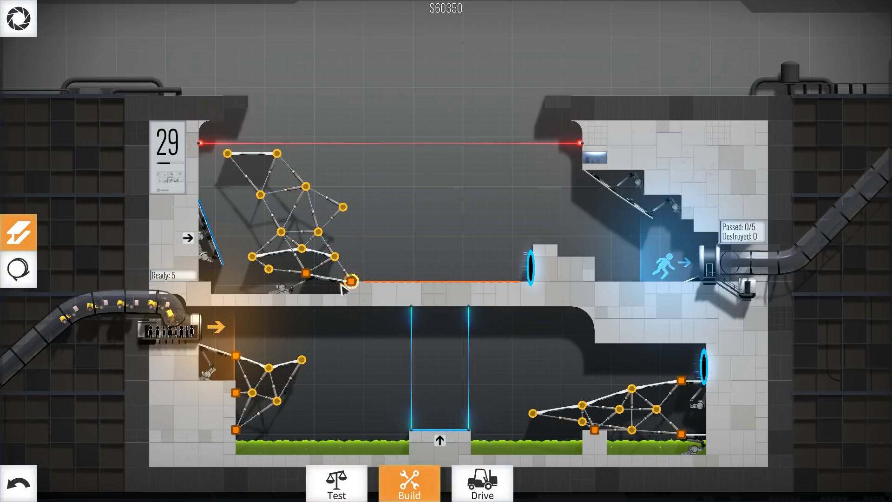
right_click(335, 256)
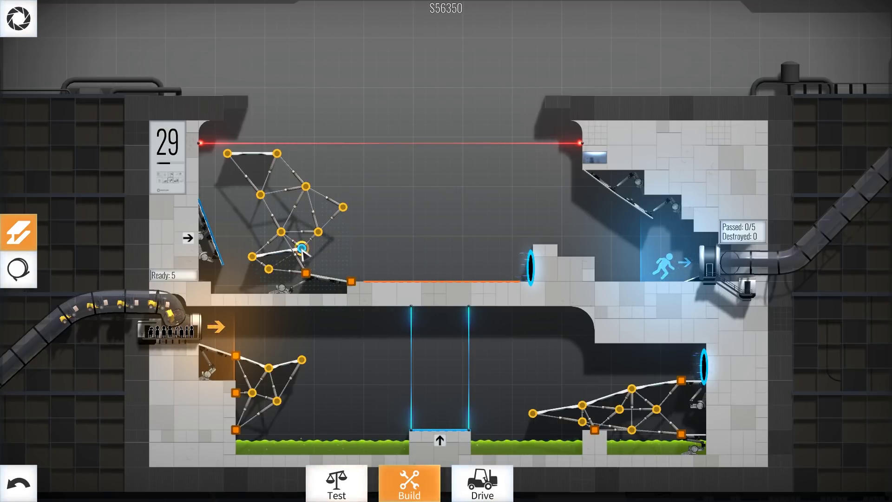
right_click(302, 249)
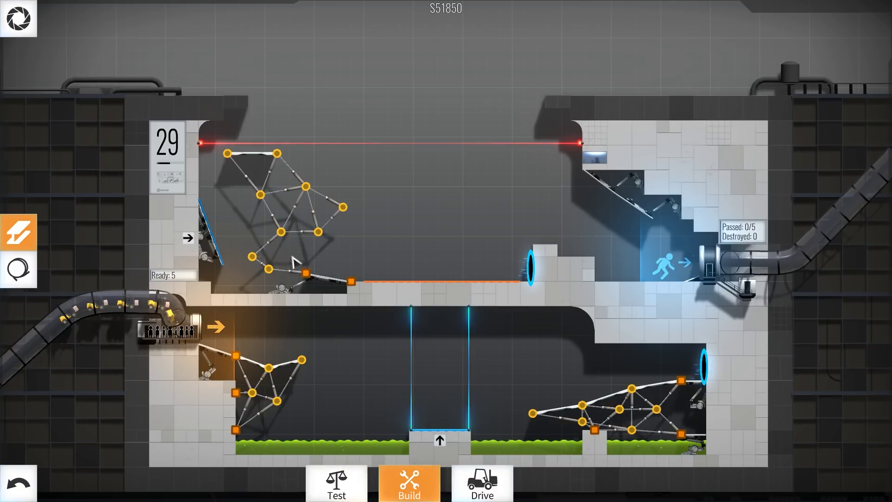
right_click(252, 257)
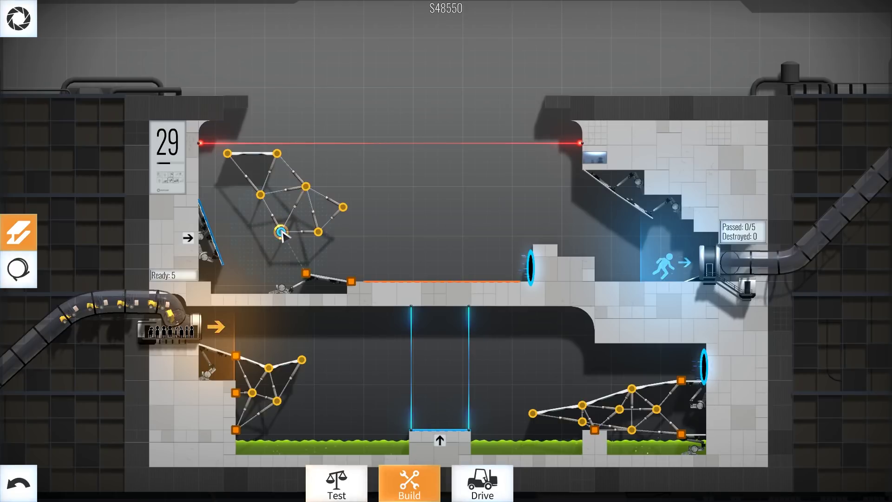
right_click(282, 233)
right_click(318, 230)
right_click(305, 186)
right_click(277, 154)
right_click(260, 194)
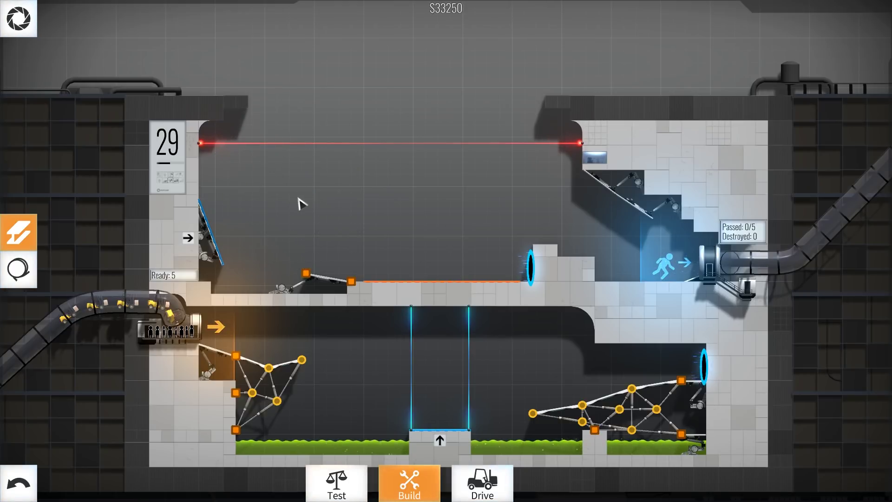
Step: Test the stripped layout, shorten the lower-right ramp's left end, and rerun the convoy
click(482, 481)
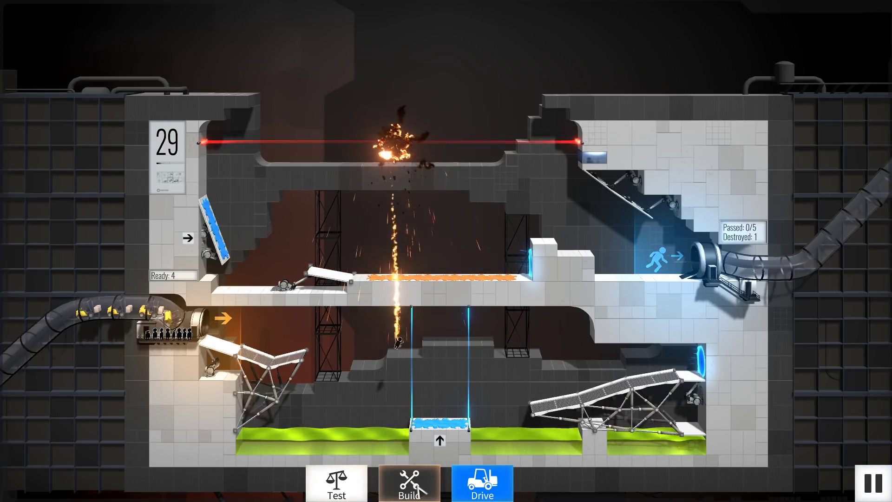
click(415, 489)
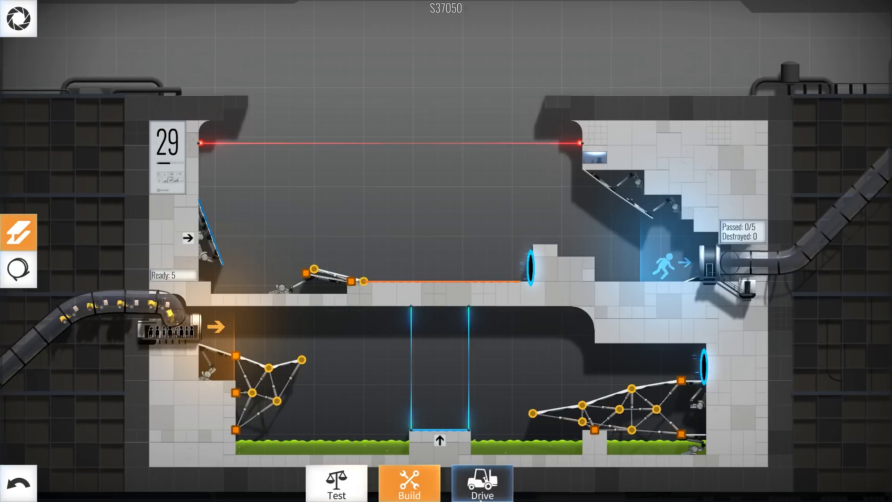
click(482, 483)
click(410, 483)
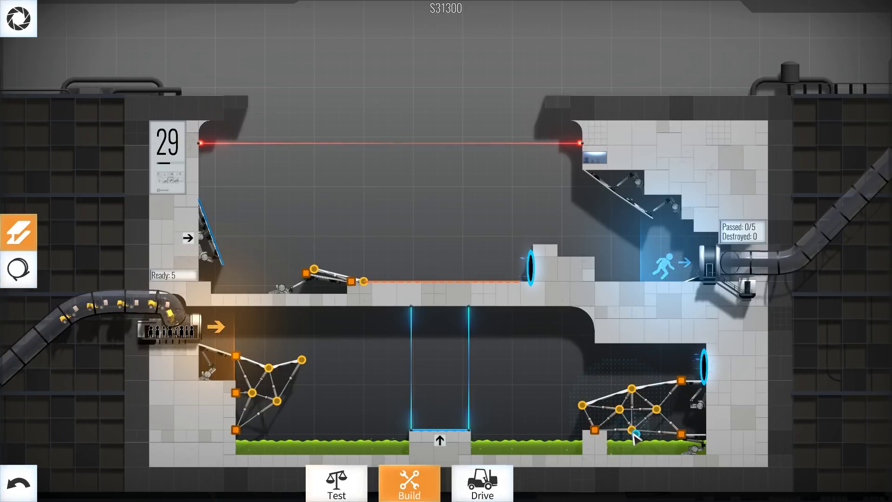
click(508, 484)
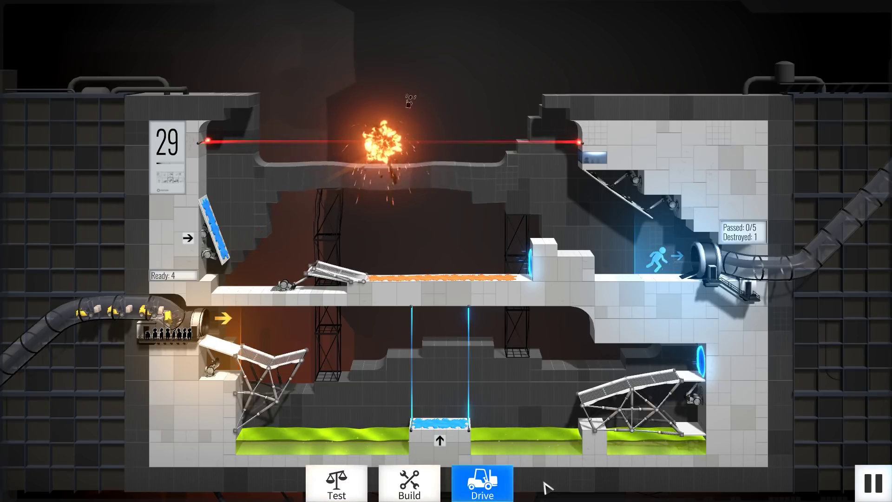
Step: Push the upper ramp's tip further right and test it with the convoy
click(409, 483)
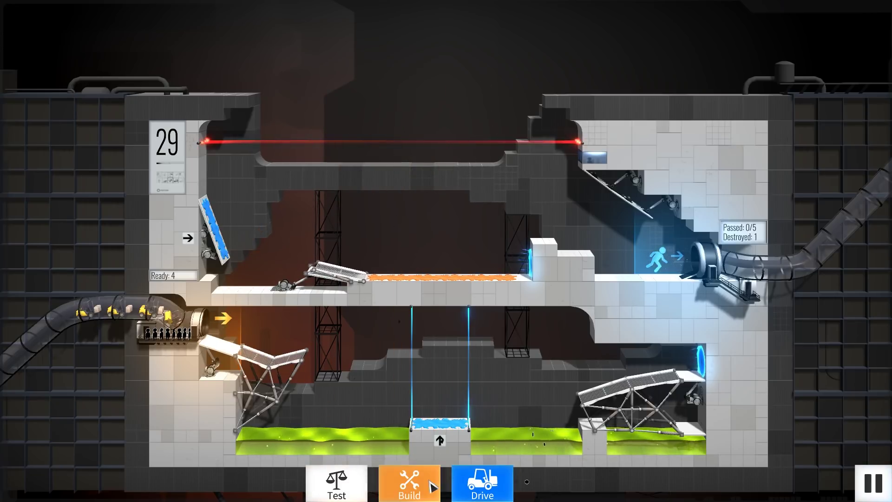
mouse_move(369, 282)
mouse_down()
mouse_move(379, 284)
mouse_move(367, 284)
mouse_up()
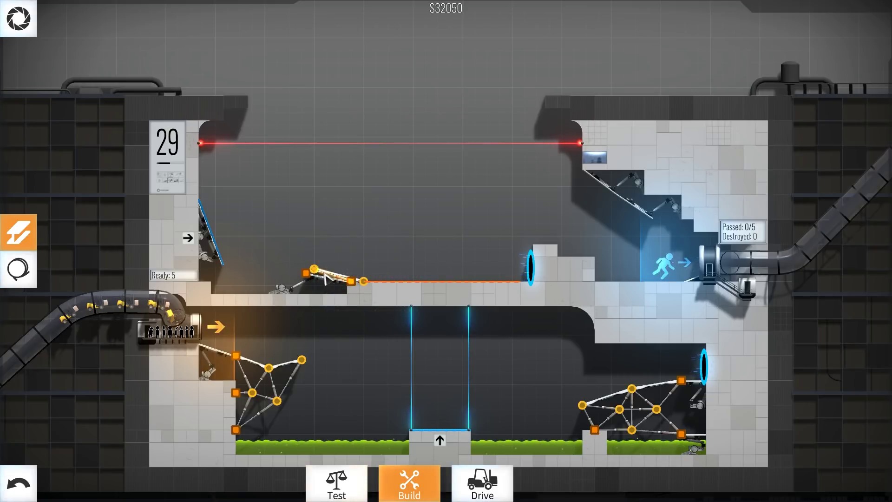
drag(315, 269, 382, 282)
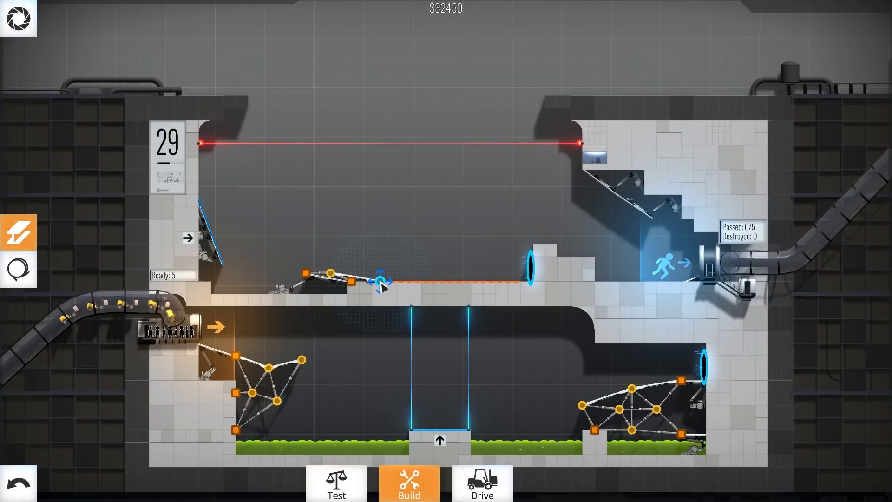
click(486, 475)
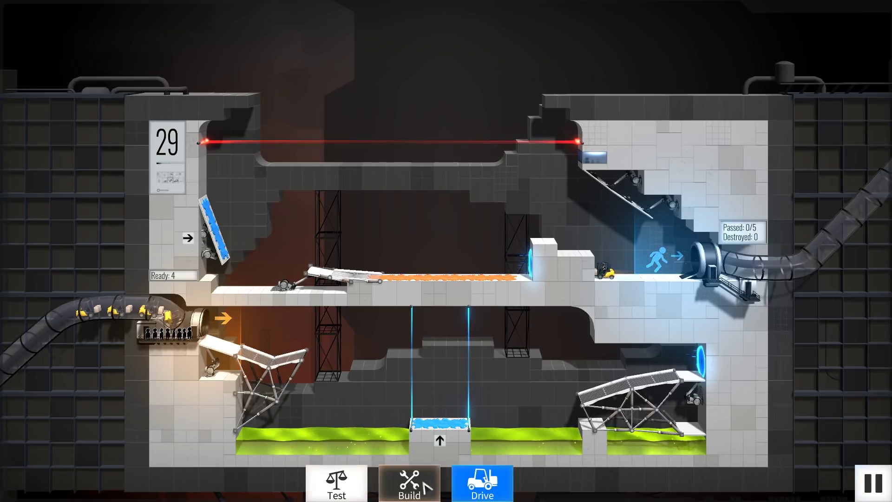
Step: Raise the ramp's middle joint, extend its tip right, and test again
click(409, 484)
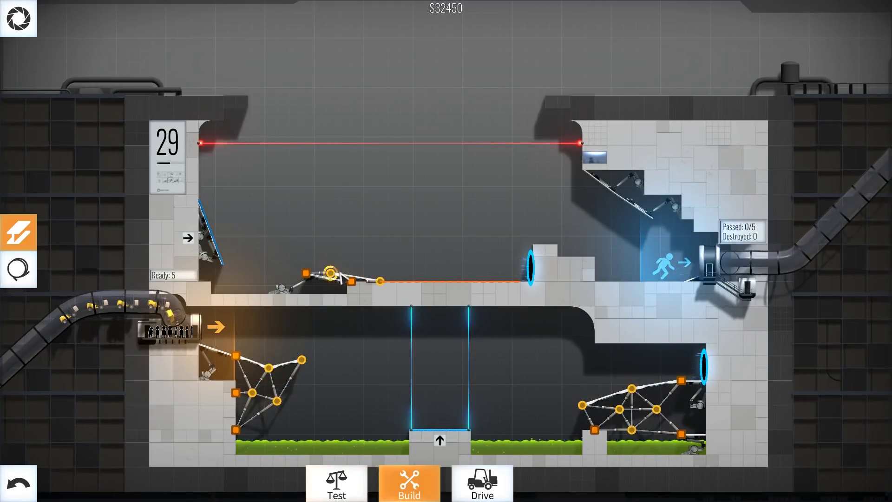
drag(332, 272, 336, 270)
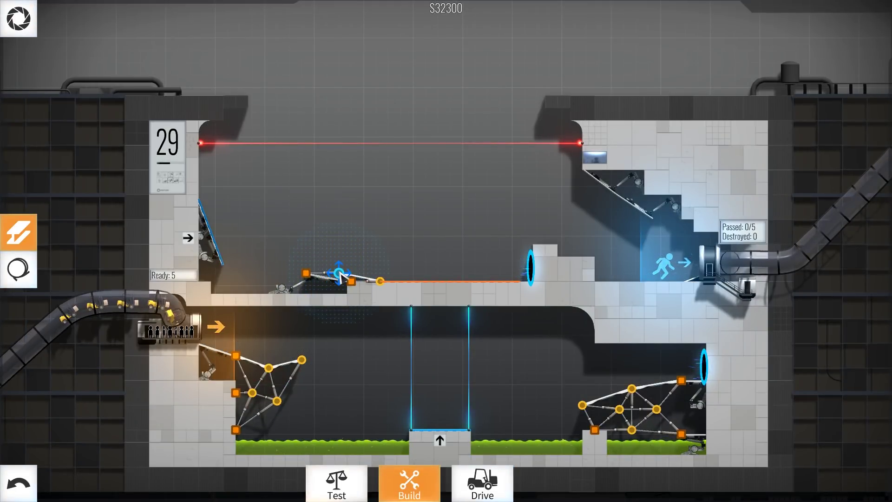
drag(383, 284, 389, 287)
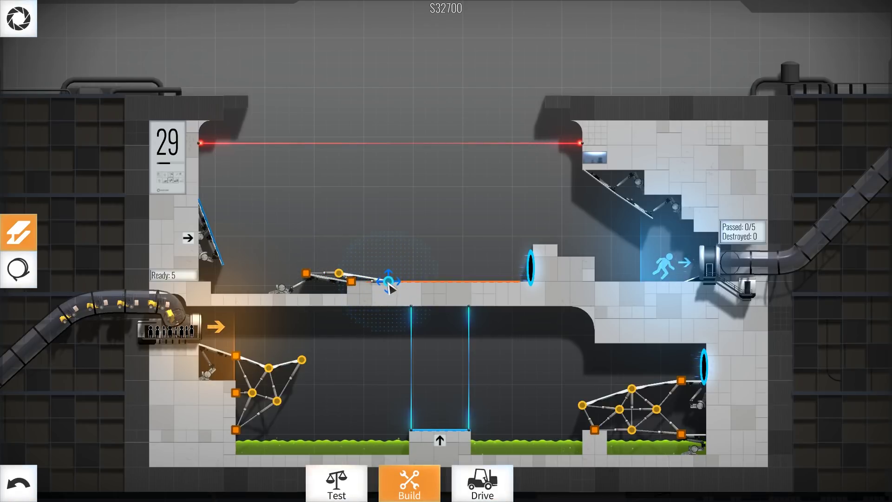
drag(339, 274, 339, 270)
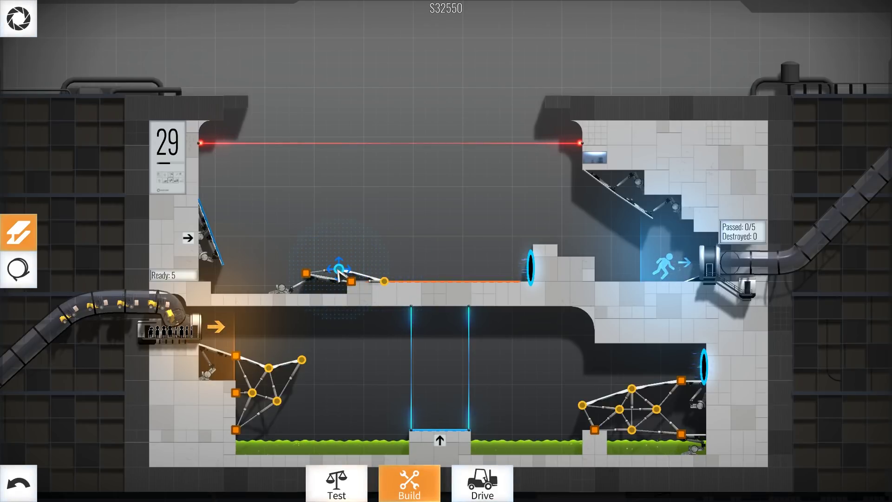
click(483, 481)
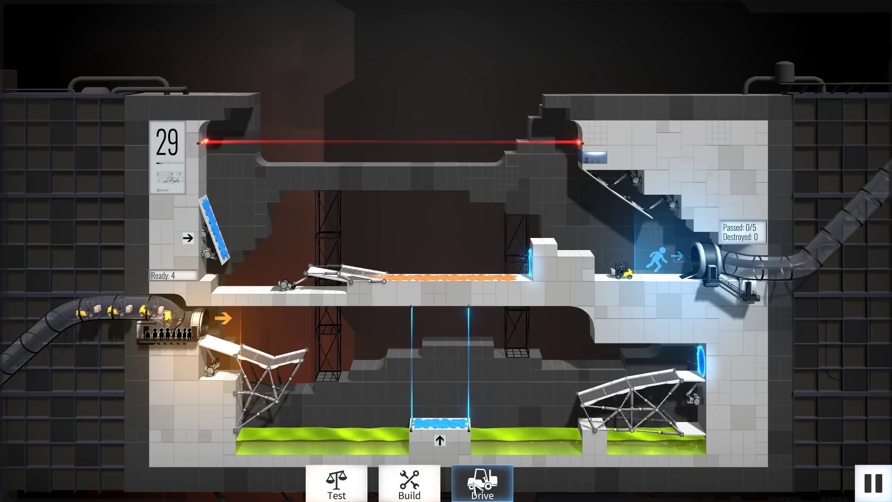
Step: Select the ramp's middle joint and run another convoy test
click(408, 482)
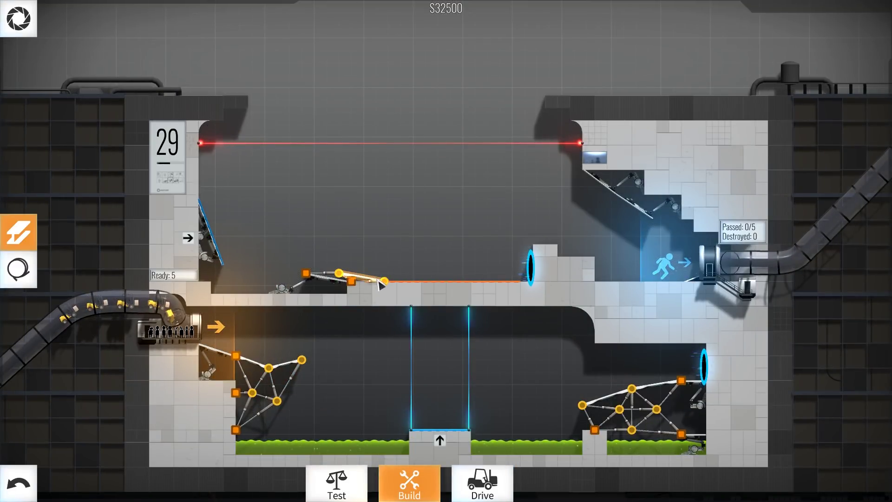
click(343, 273)
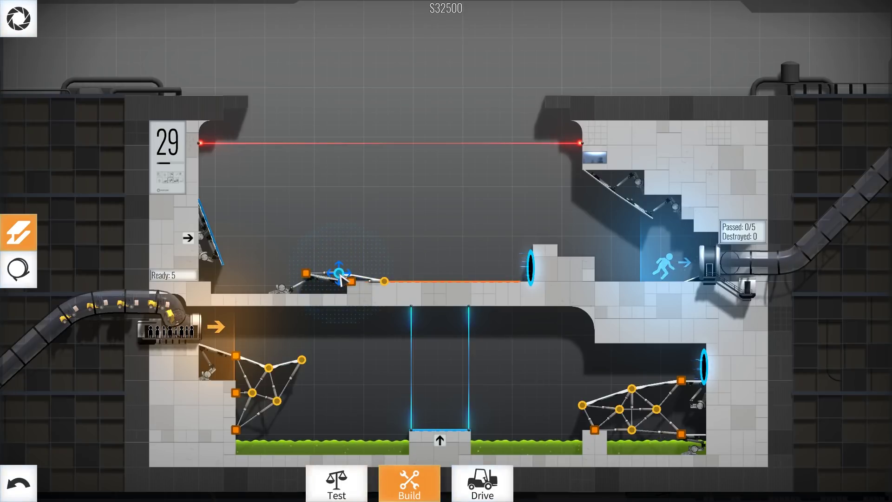
click(478, 464)
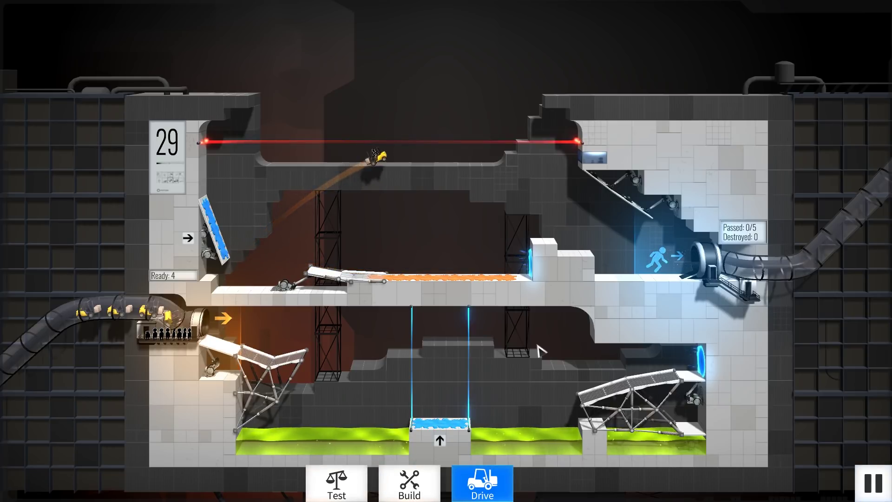
Step: Undo the ramp change, then add a beam to the ramp's left end, testing with the convoy
click(409, 484)
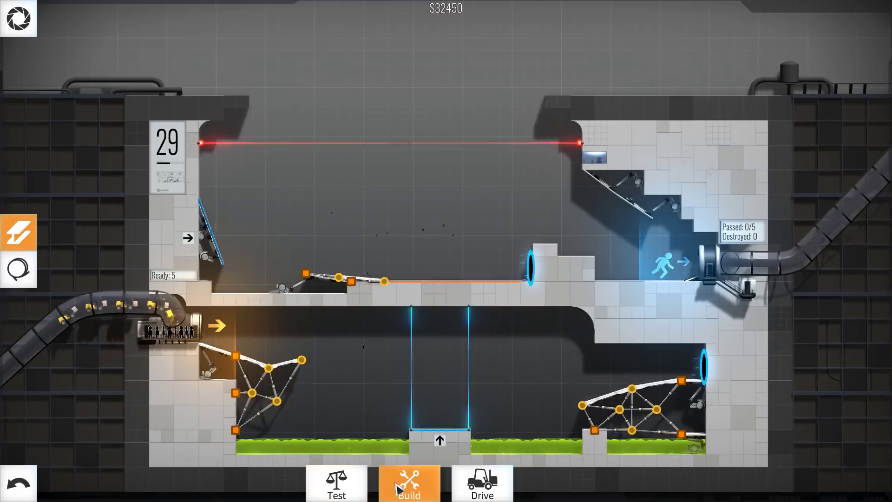
click(36, 488)
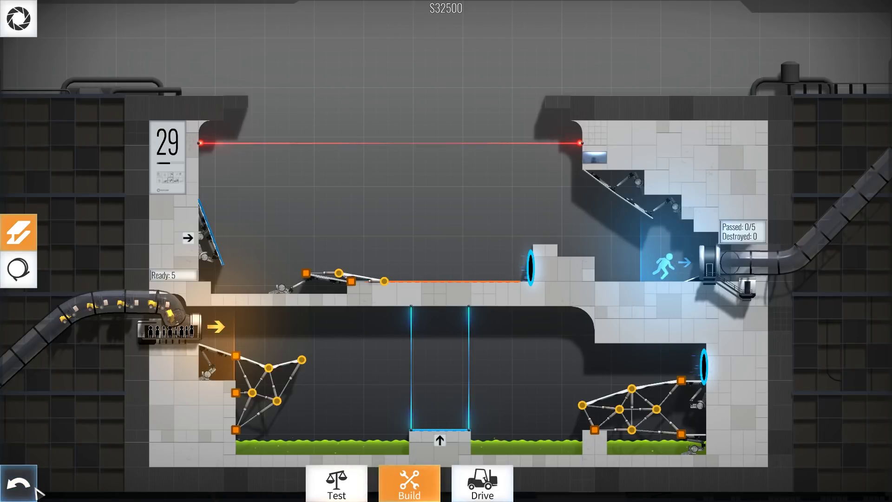
click(36, 488)
click(510, 488)
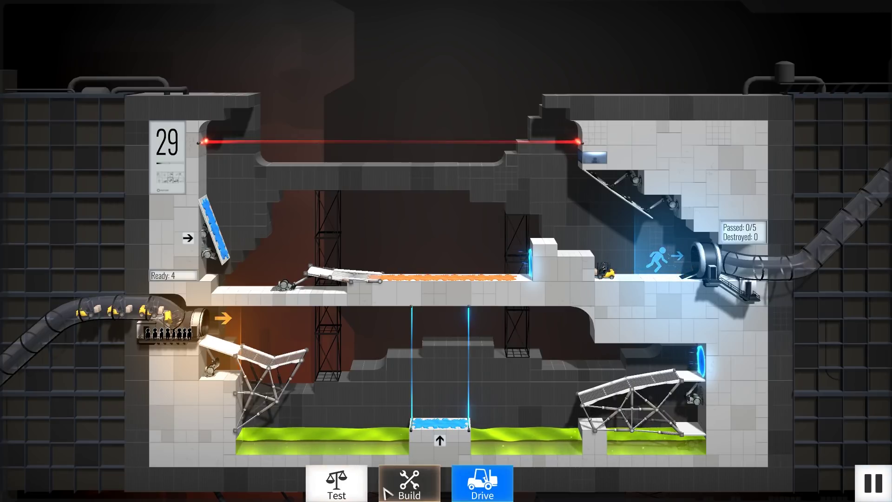
click(409, 481)
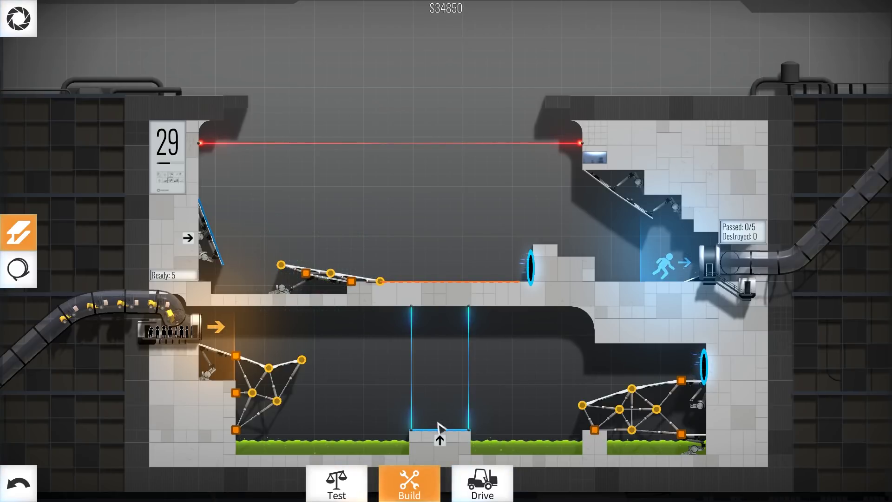
click(474, 477)
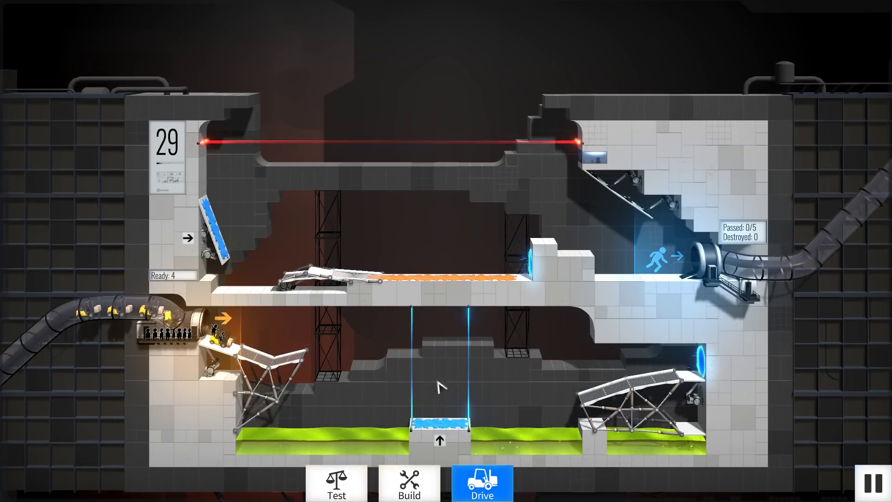
Step: Rerun the braced ramp, then drag the upper bridge's left joint right and test again
key(space)
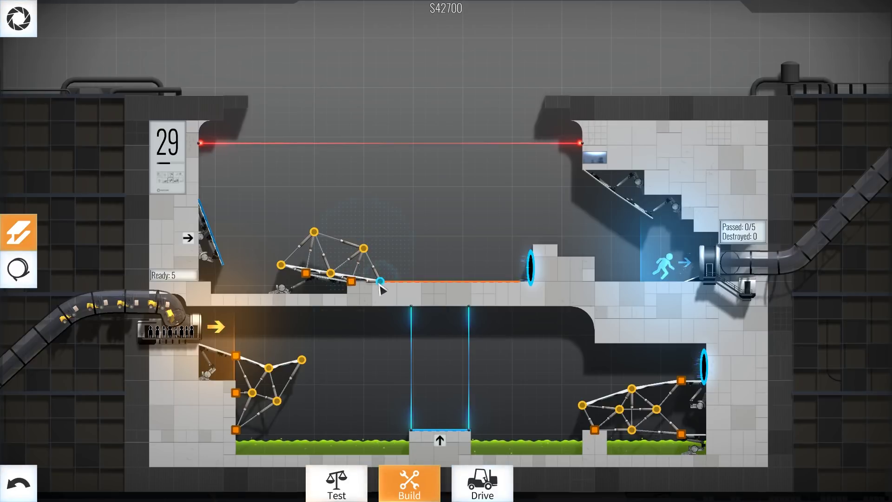
click(491, 494)
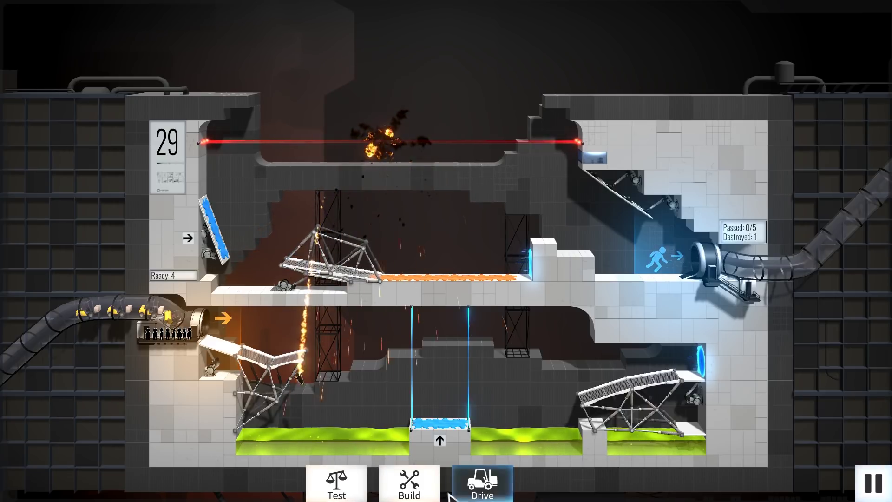
click(419, 484)
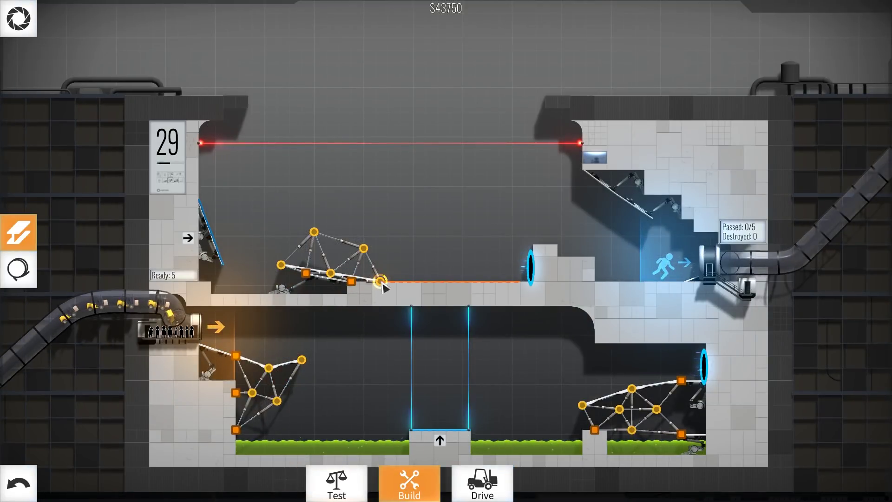
drag(382, 286, 383, 286)
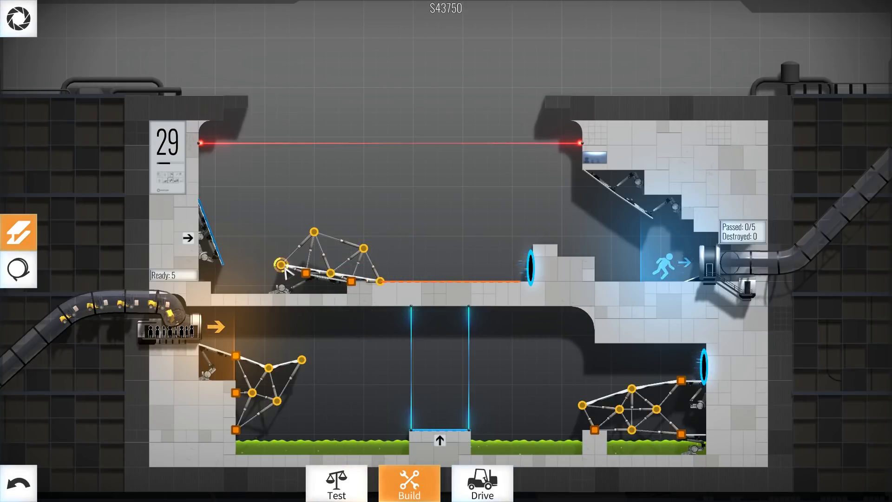
drag(281, 265, 403, 284)
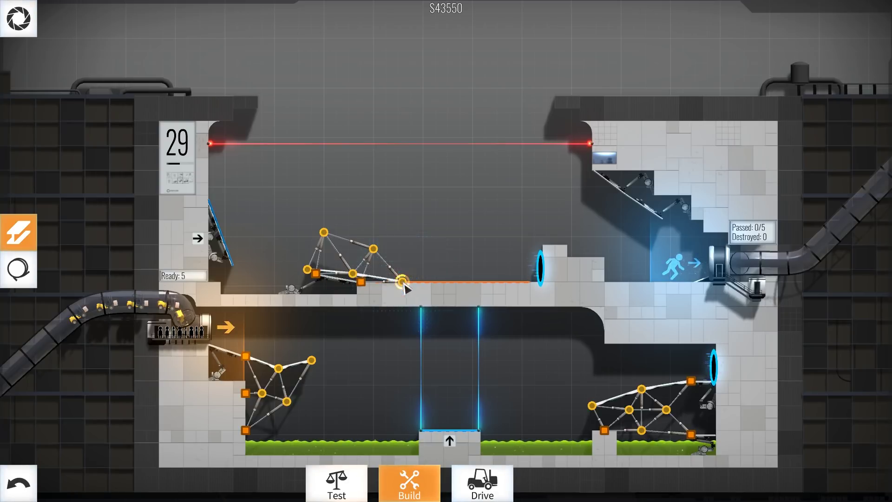
click(482, 480)
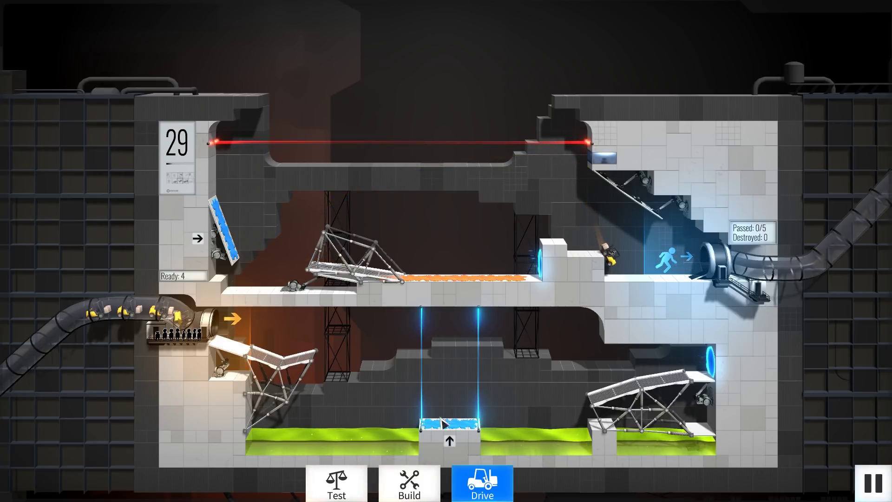
Step: Stop the run and reposition the upper truss's end, top and road joints
click(409, 481)
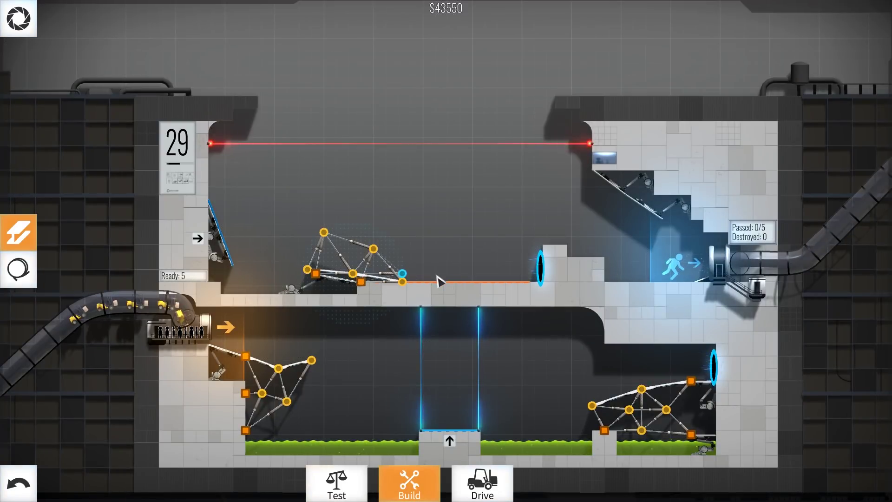
drag(403, 282, 414, 287)
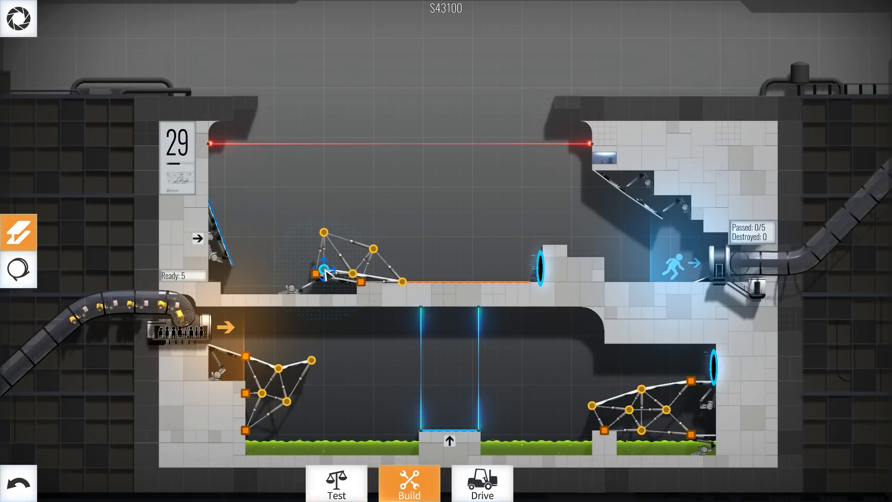
mouse_move(360, 282)
mouse_down()
mouse_move(403, 276)
mouse_move(392, 273)
mouse_move(444, 283)
mouse_up()
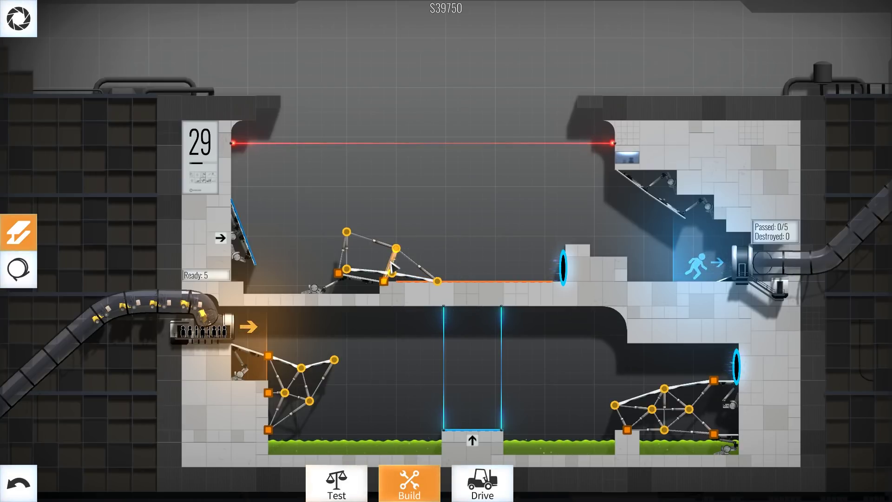
drag(396, 248, 392, 248)
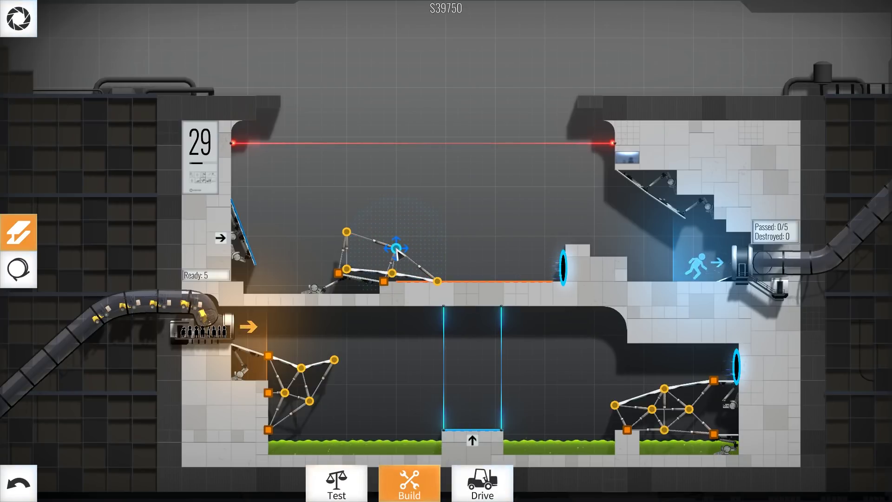
drag(394, 276, 394, 277)
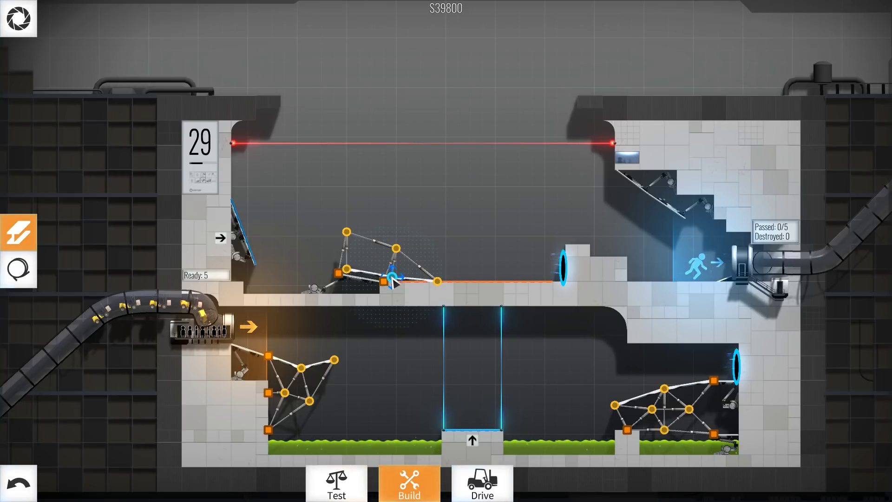
Step: Test-drive the reworked upper bridge twice, then return to building
click(481, 480)
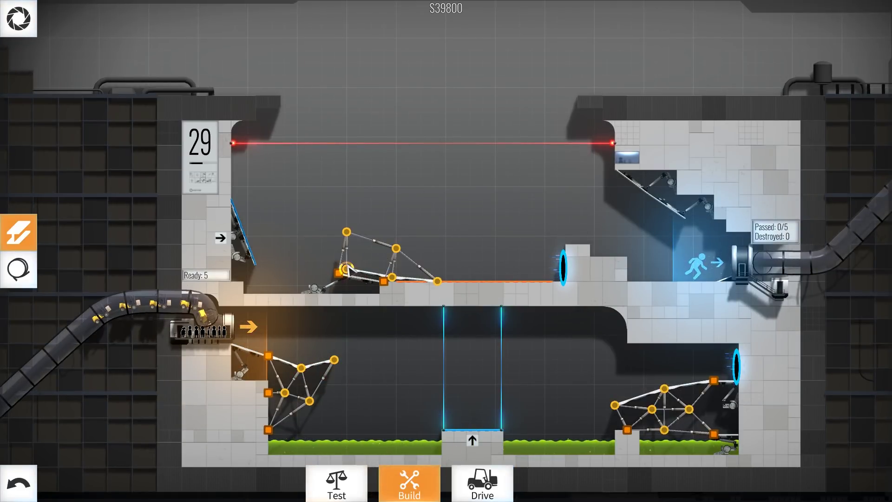
click(346, 268)
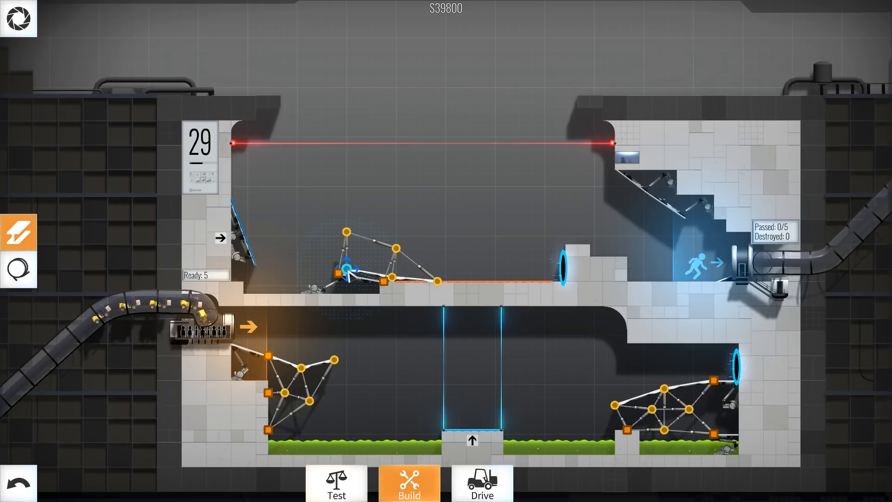
click(485, 463)
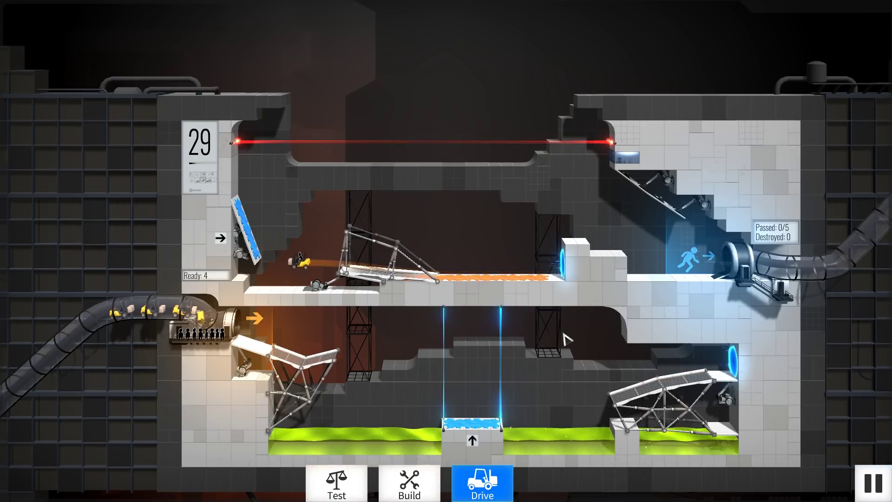
click(409, 481)
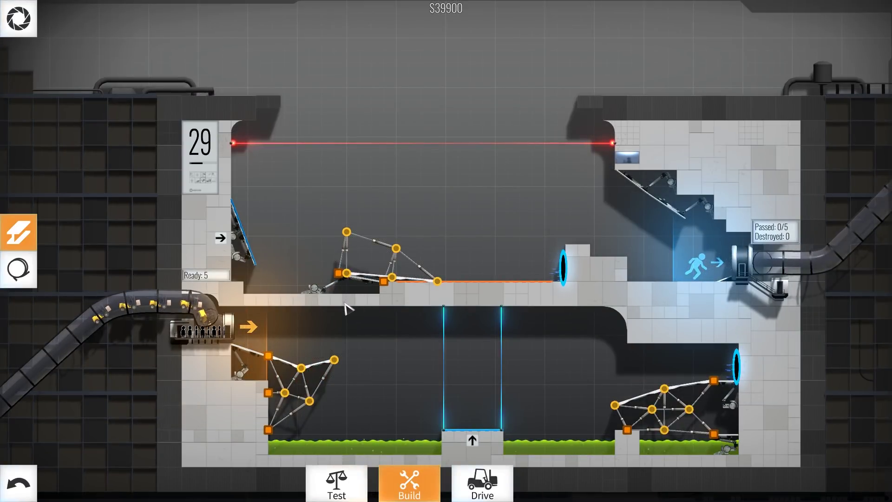
scroll(345, 305, up, 5)
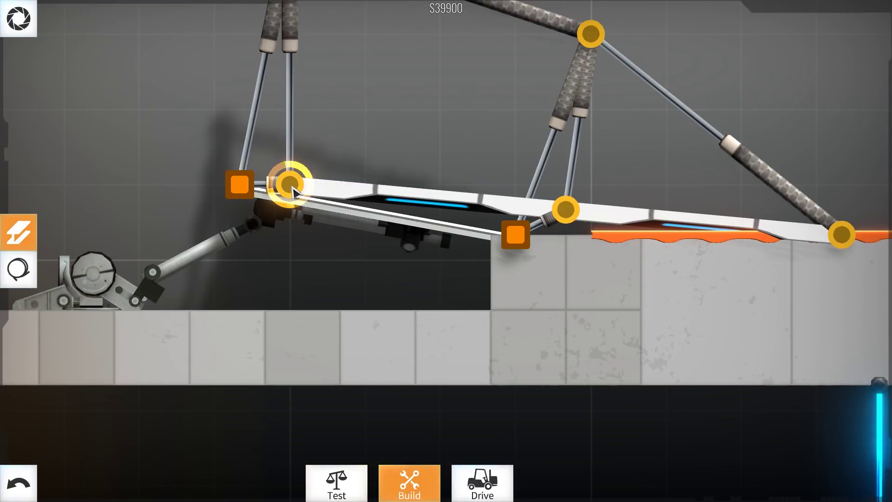
Step: Lift the upper bridge's left and middle road joints into an arch and run the convoy
click(289, 185)
drag(293, 187, 289, 159)
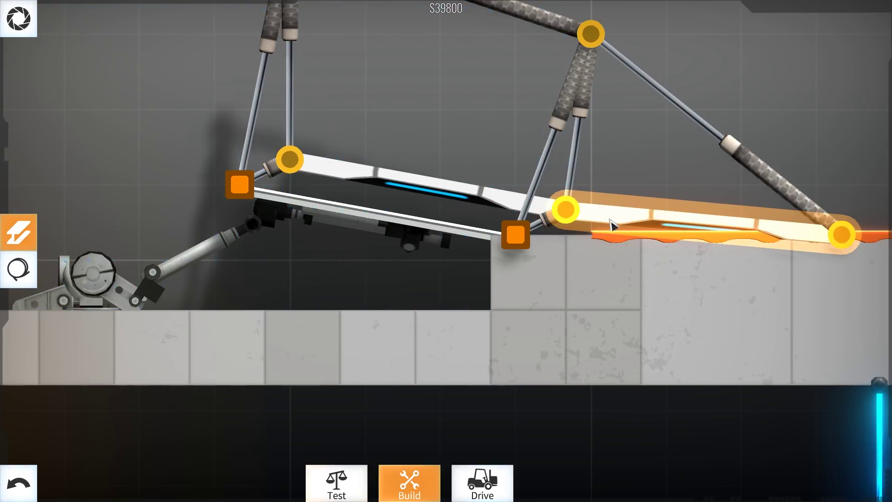
click(563, 207)
drag(564, 206, 565, 183)
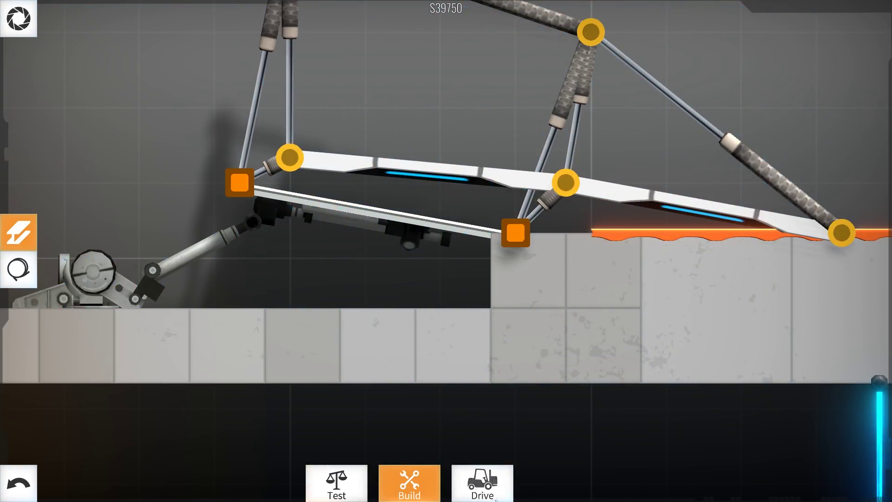
click(482, 481)
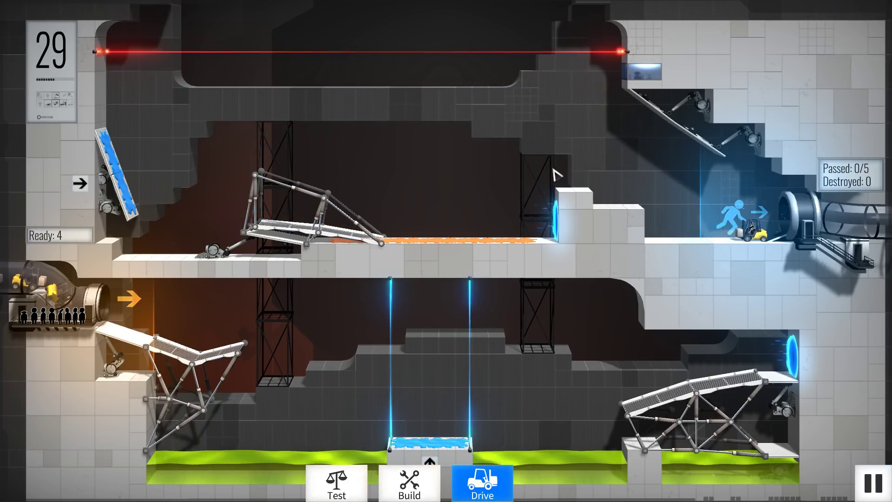
Step: Delete the upper bridge's end and lower road pieces, adding a brace from the top truss joint
click(409, 482)
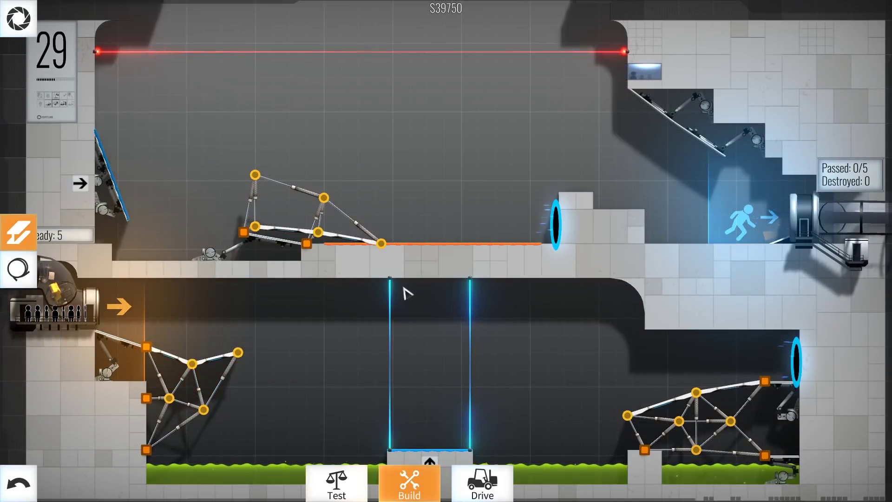
scroll(377, 257, up, 3)
scroll(377, 257, up, 2)
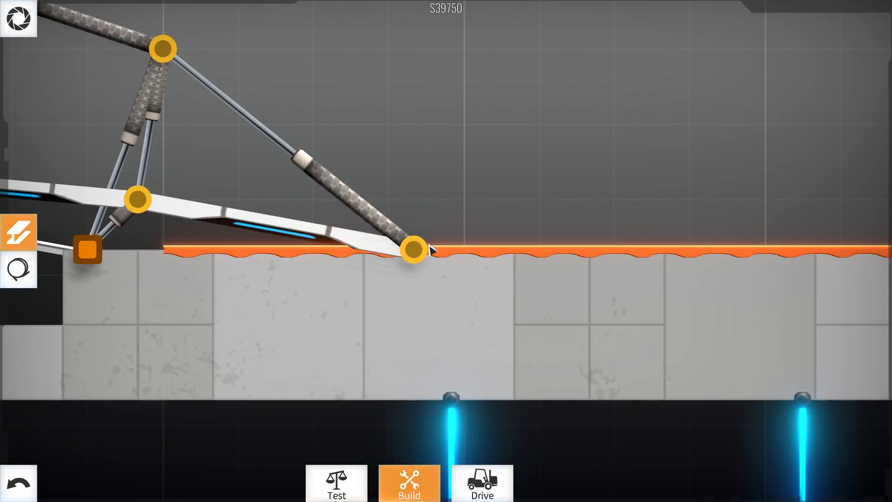
right_click(189, 208)
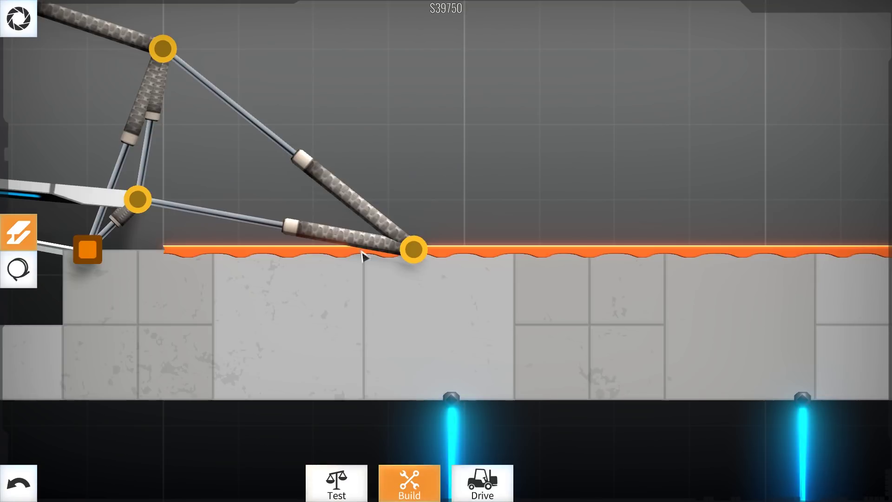
mouse_move(163, 48)
mouse_down()
mouse_move(212, 200)
mouse_move(488, 249)
mouse_move(465, 250)
mouse_up()
click(233, 219)
key(Delete)
Step: Lay a new road piece toward the ledge, then delete its end joint
drag(213, 200, 523, 254)
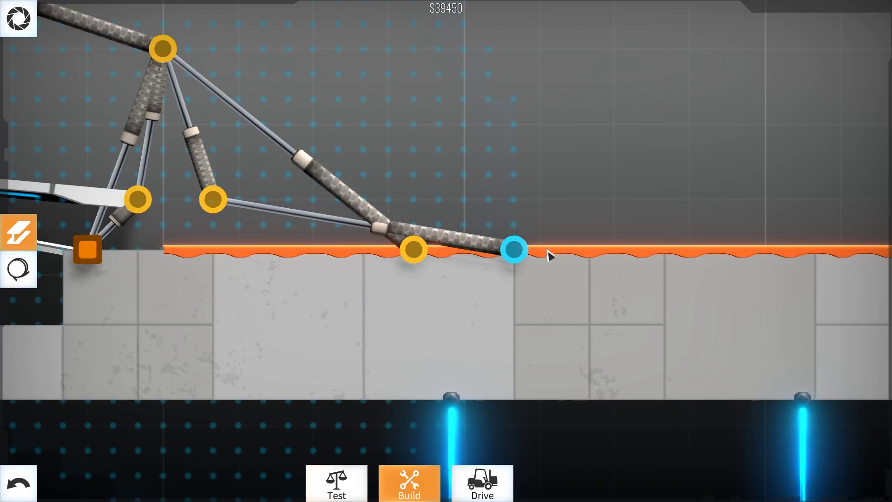
click(355, 223)
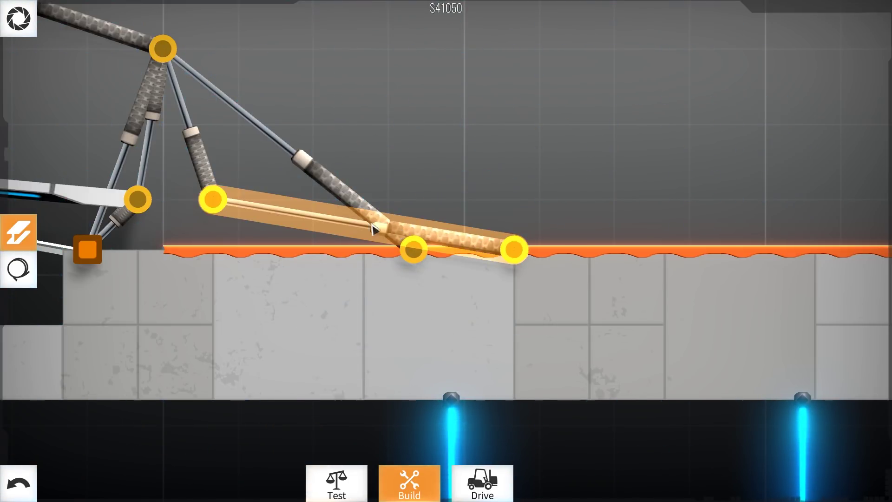
key(Delete)
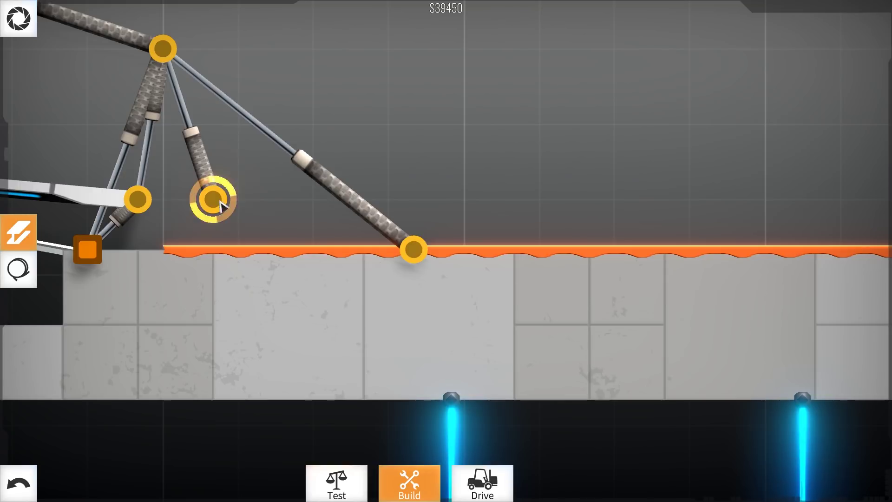
Step: Undo edits to restore the road and remove the upper truss's upright and diagonal hydraulics
key(ctrl+z)
key(ctrl+z)
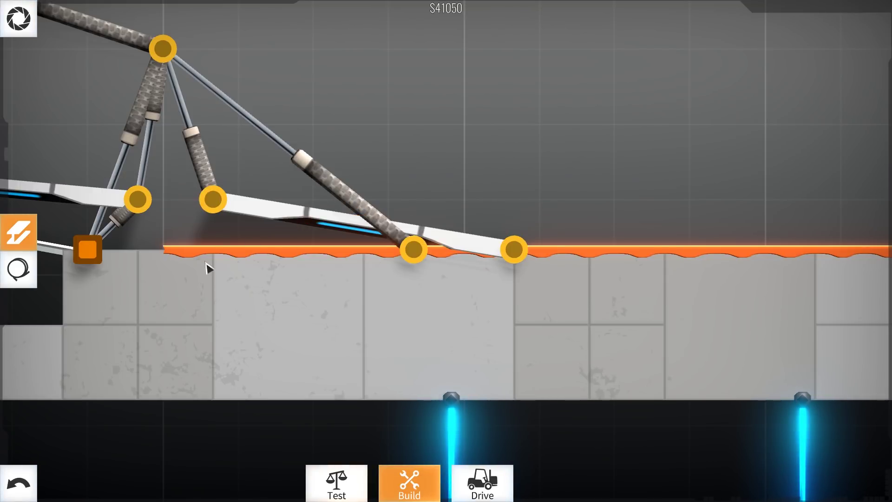
drag(207, 267, 427, 317)
key(ctrl+z)
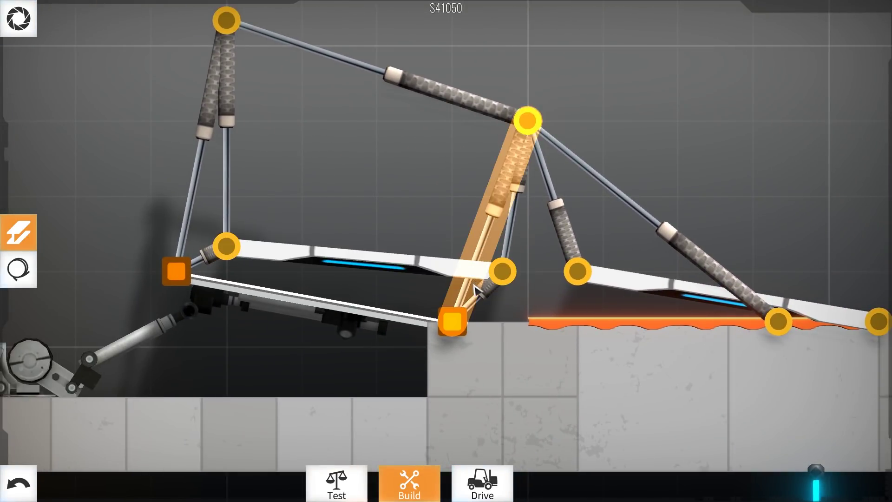
key(ctrl+z)
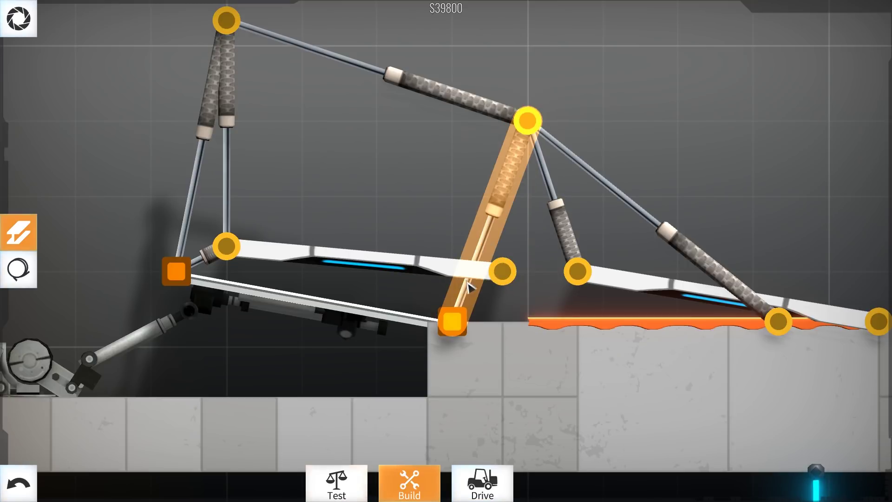
key(ctrl+z)
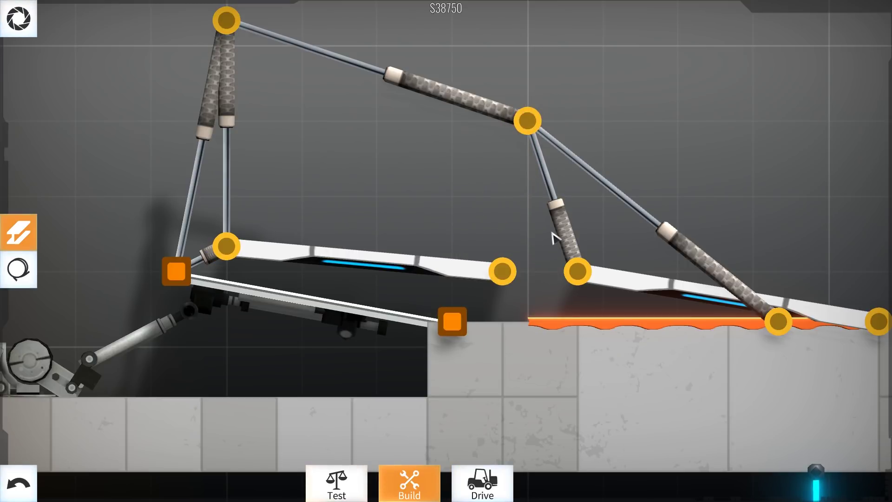
key(ctrl+z)
key(ctrl+z)
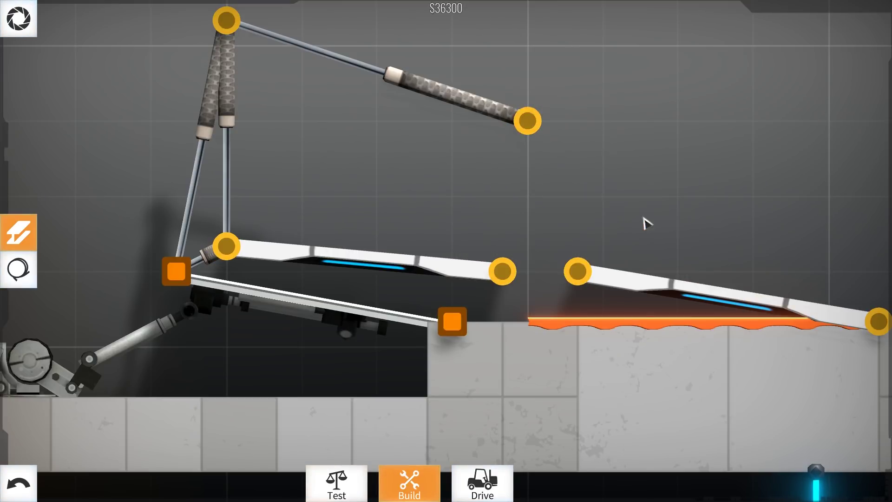
key(ctrl+z)
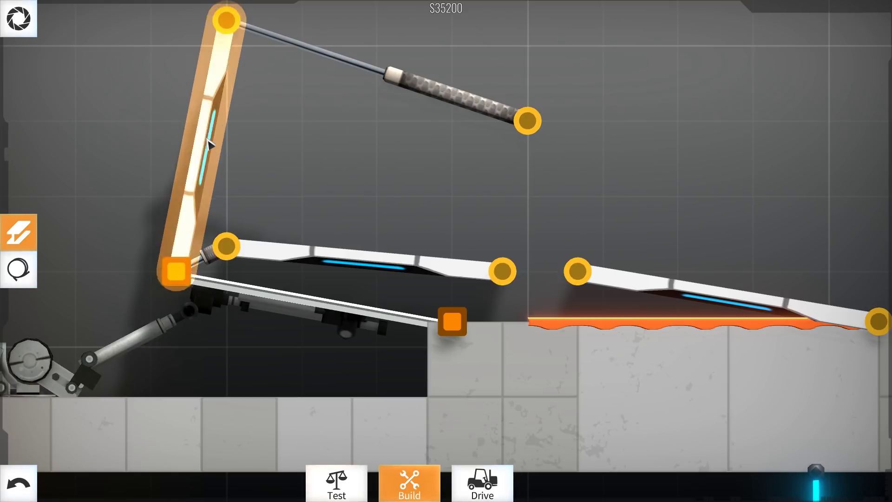
key(ctrl+z)
key(ctrl+z)
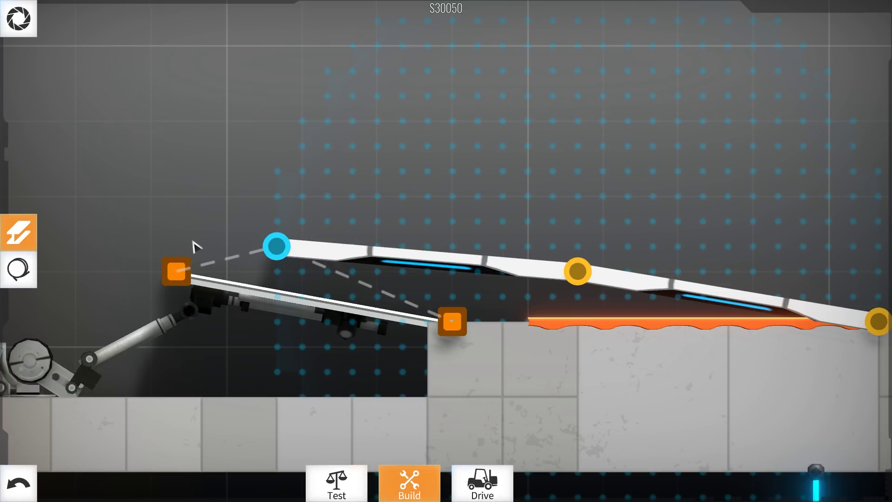
Step: Add a long road span plus hydraulic and beam braces from the top node and road joints to the anchors
drag(575, 273, 197, 245)
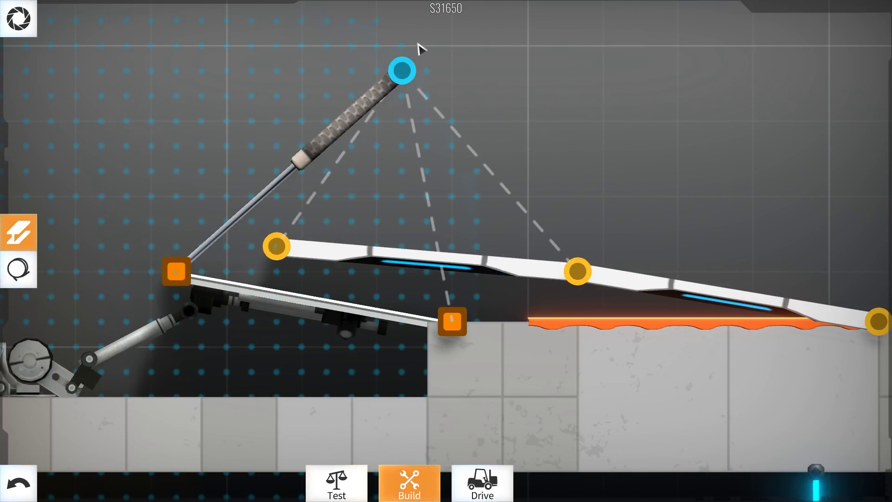
mouse_move(176, 275)
mouse_down()
mouse_move(400, 70)
mouse_move(276, 245)
mouse_up()
mouse_move(276, 246)
mouse_down()
mouse_move(401, 97)
mouse_move(401, 70)
mouse_move(577, 272)
mouse_move(728, 96)
mouse_move(702, 96)
mouse_move(589, 139)
mouse_move(401, 70)
mouse_up()
drag(703, 95, 878, 320)
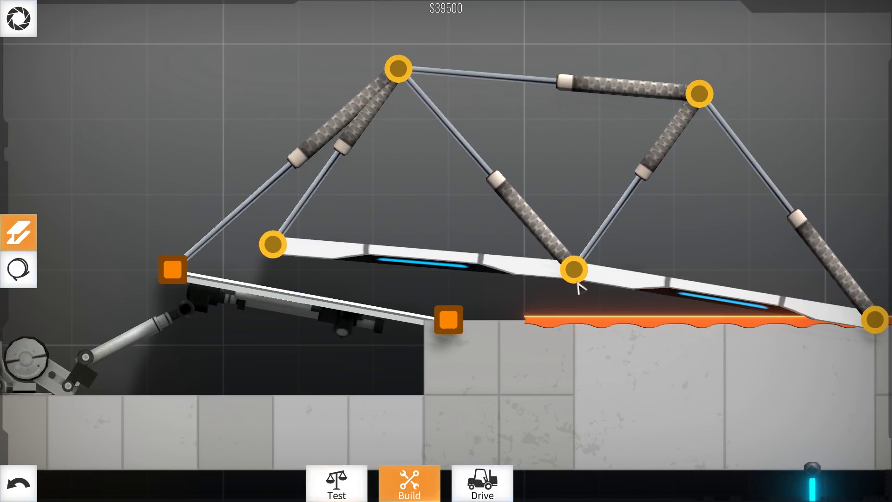
drag(569, 281, 448, 319)
drag(386, 79, 448, 319)
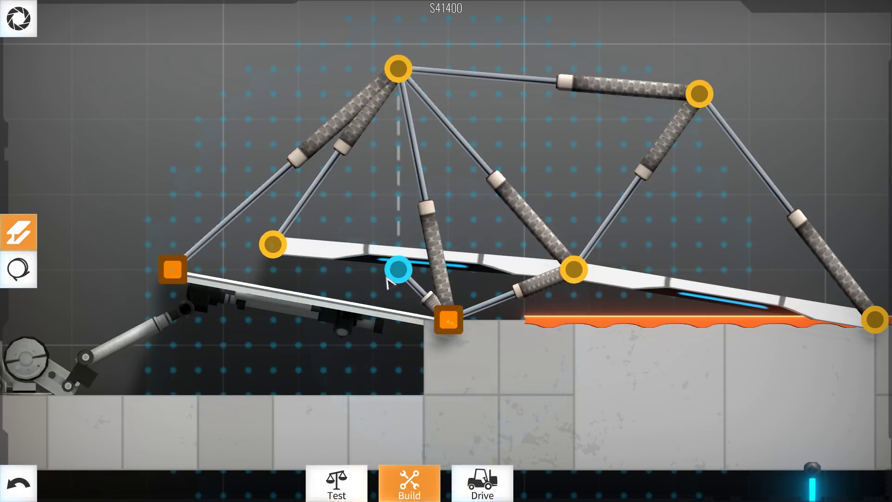
drag(173, 268, 273, 265)
scroll(419, 314, down, 5)
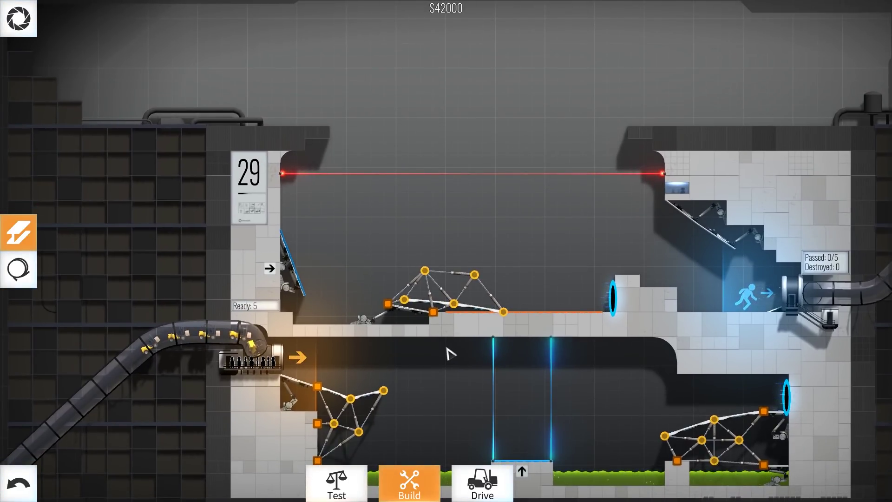
Step: Test-drive the rebuilt truss, raise an upper bridge joint, and drive again
click(465, 488)
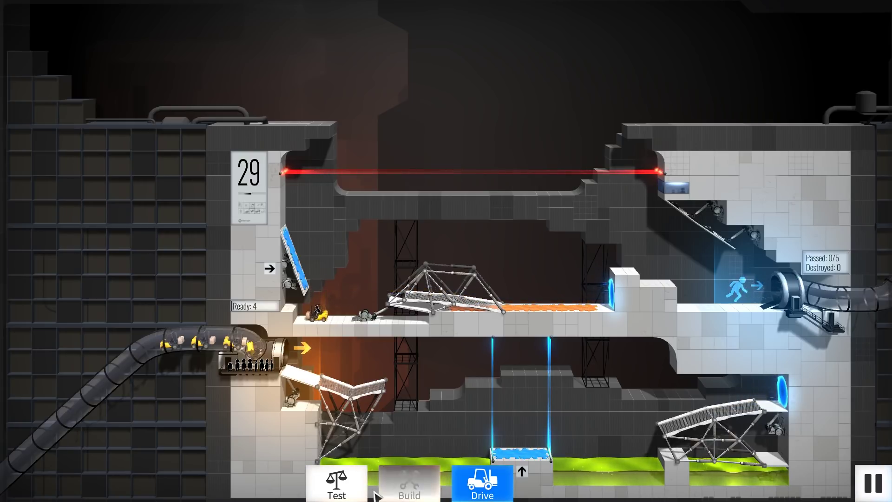
click(409, 484)
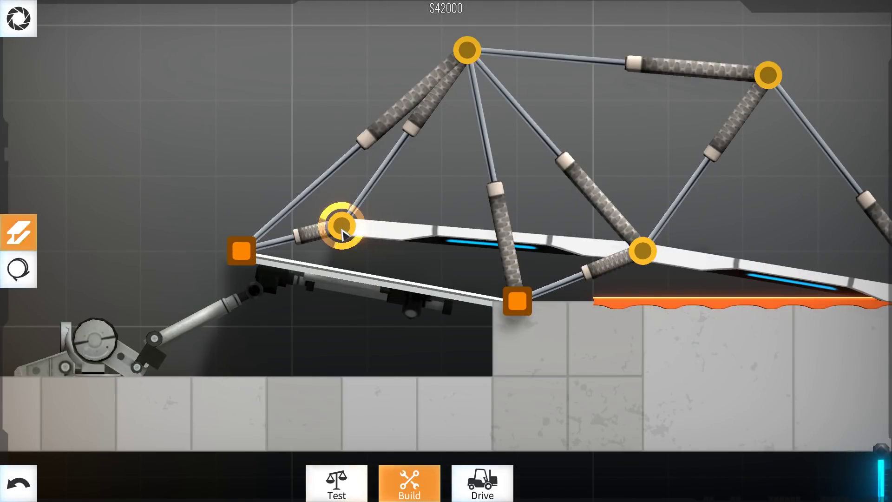
click(342, 226)
drag(342, 226, 341, 199)
click(483, 483)
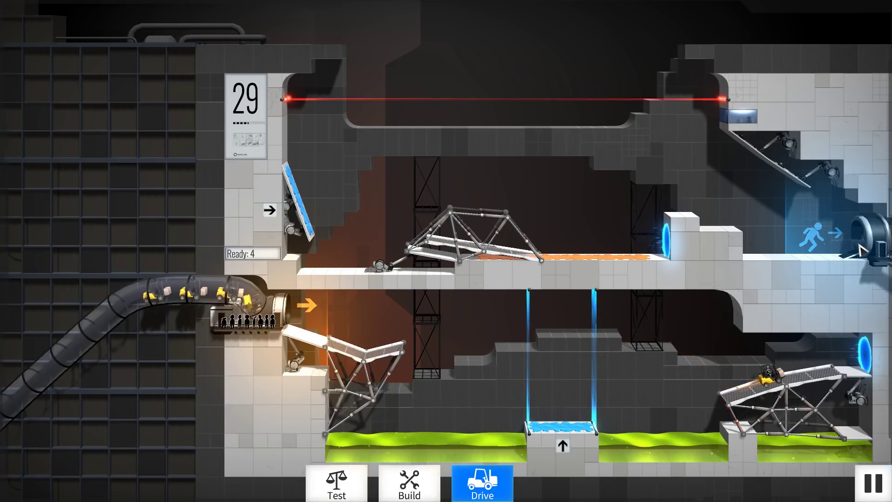
Step: After the laser explosion, rerun the test drive and return to editing
drag(868, 267, 767, 279)
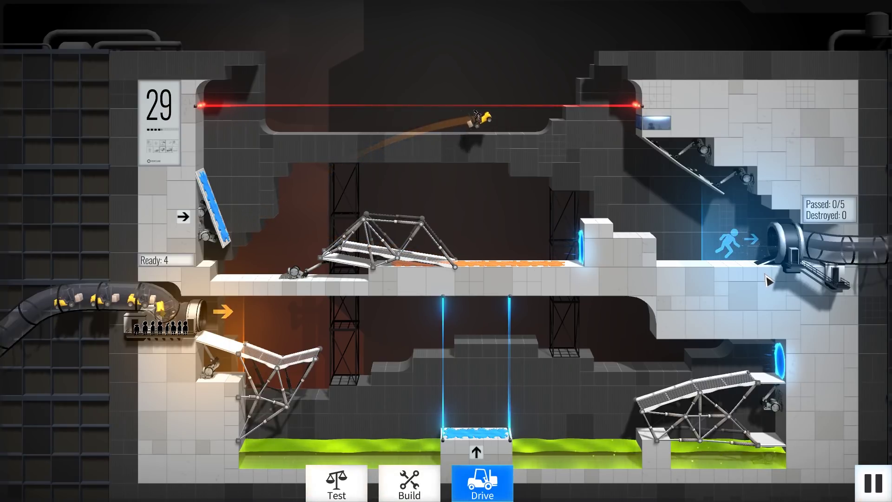
click(409, 482)
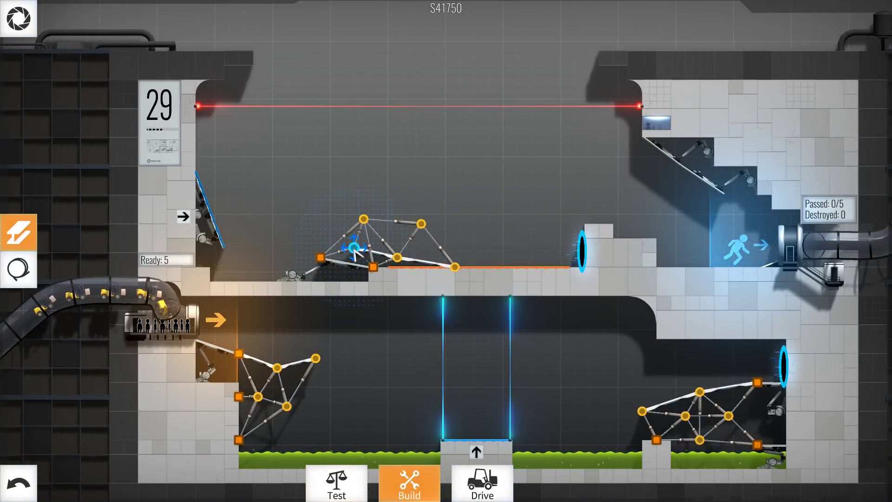
click(488, 479)
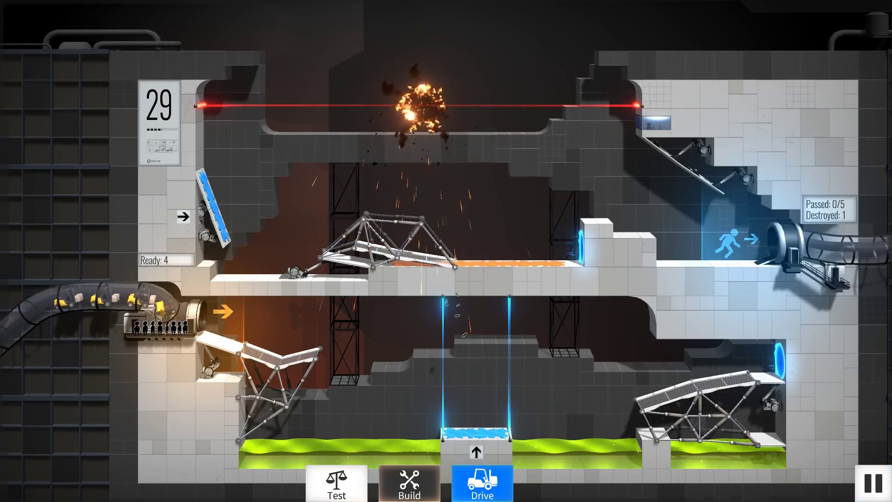
key(space)
scroll(369, 261, up, 5)
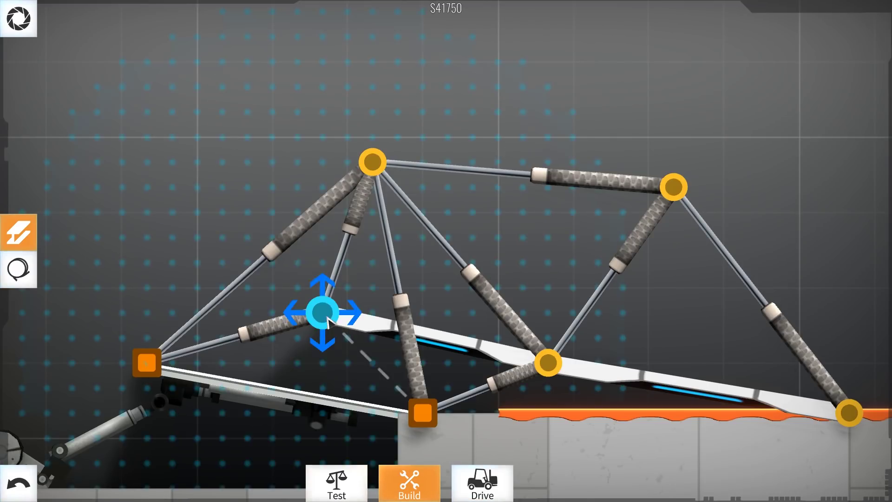
Step: Move the upper bridge joint down-right and test-drive the vehicle to the exit
drag(328, 317, 342, 335)
key(space)
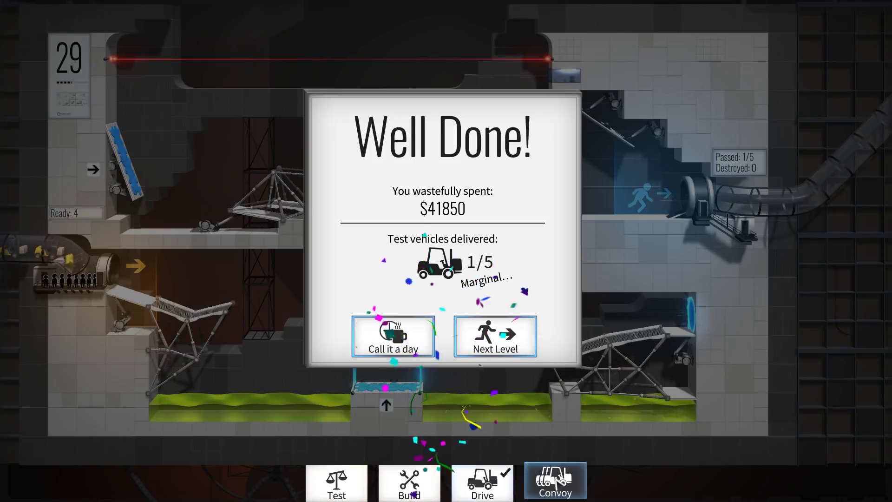
Step: Send the full convoy from the Well Done result screen
click(554, 474)
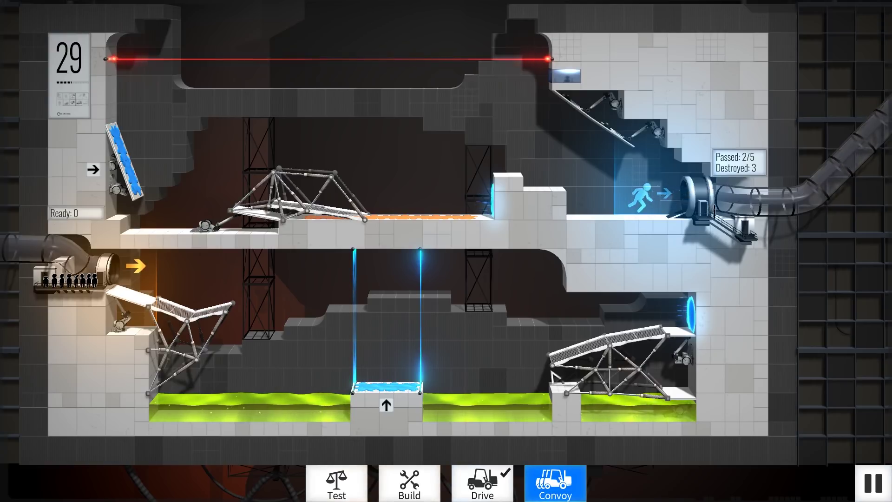
Step: Restart the chamber 29 convoy run twice and let it finish with 5/5 delivered
click(392, 493)
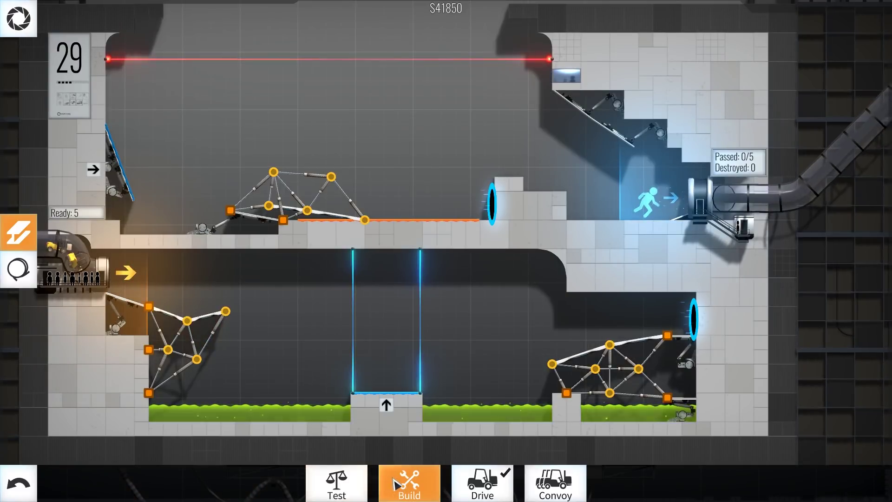
click(555, 484)
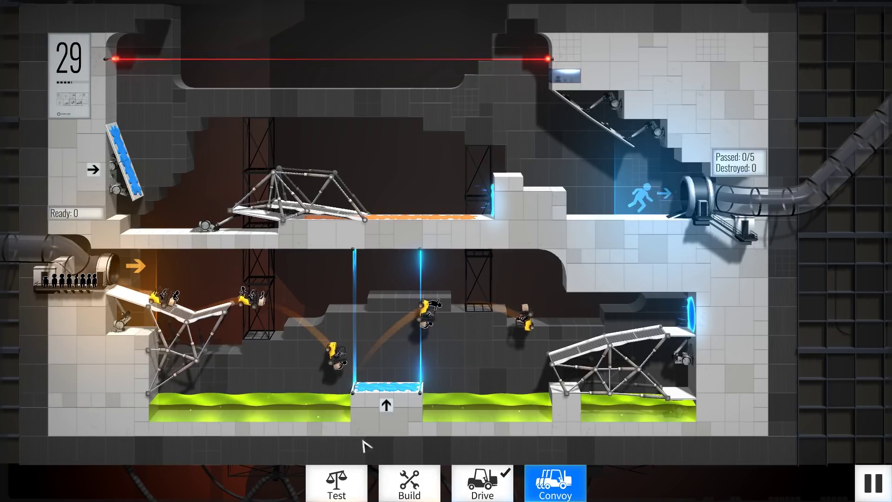
click(409, 484)
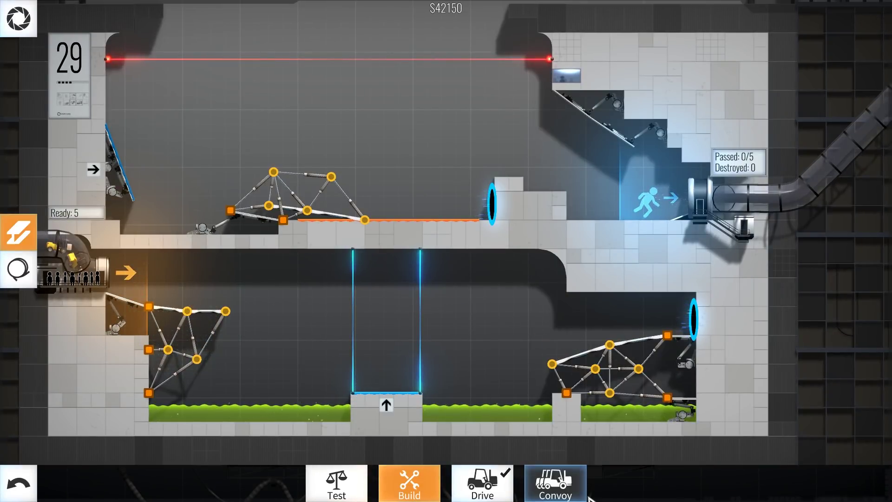
click(555, 484)
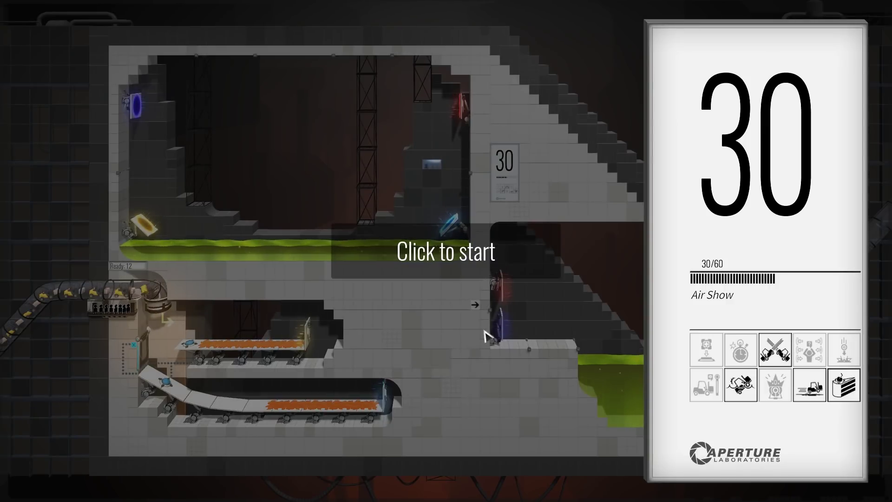
Step: Dismiss the Air Show level card to enter Build mode
click(444, 253)
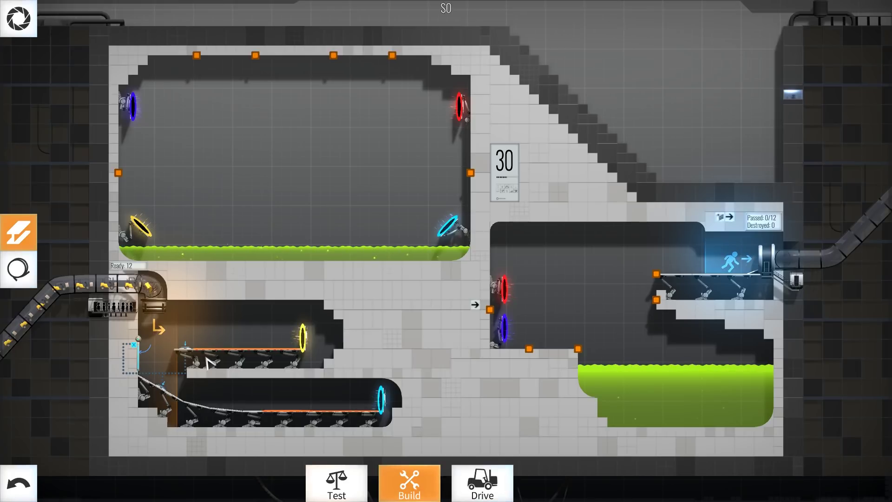
click(481, 484)
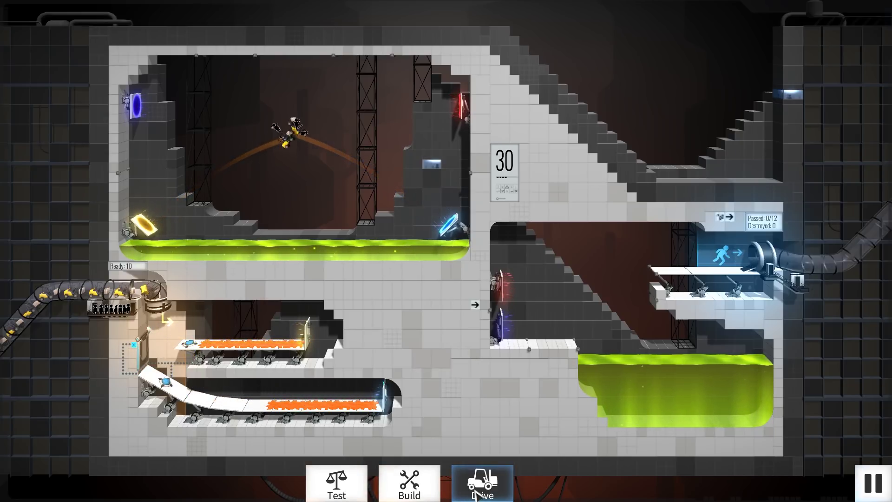
click(406, 492)
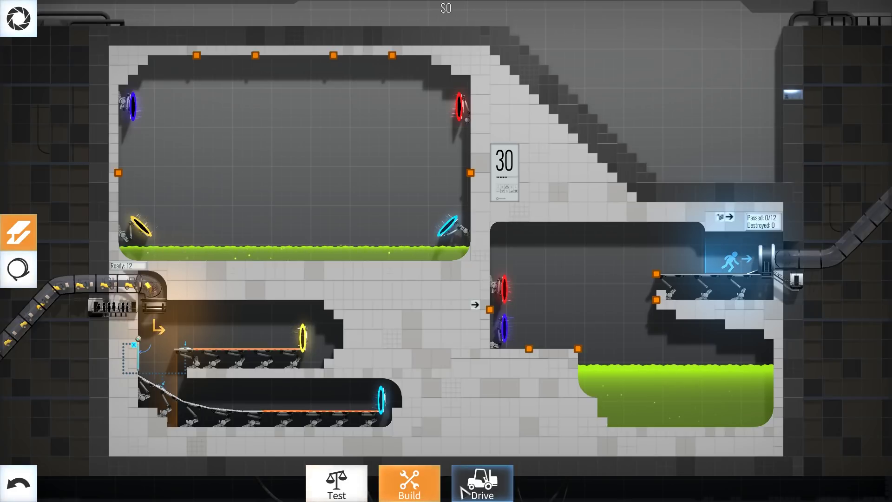
click(463, 490)
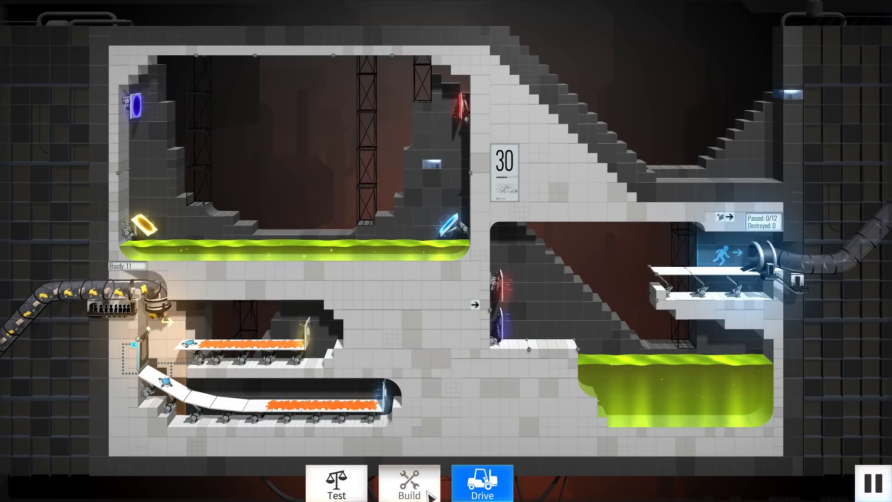
click(409, 484)
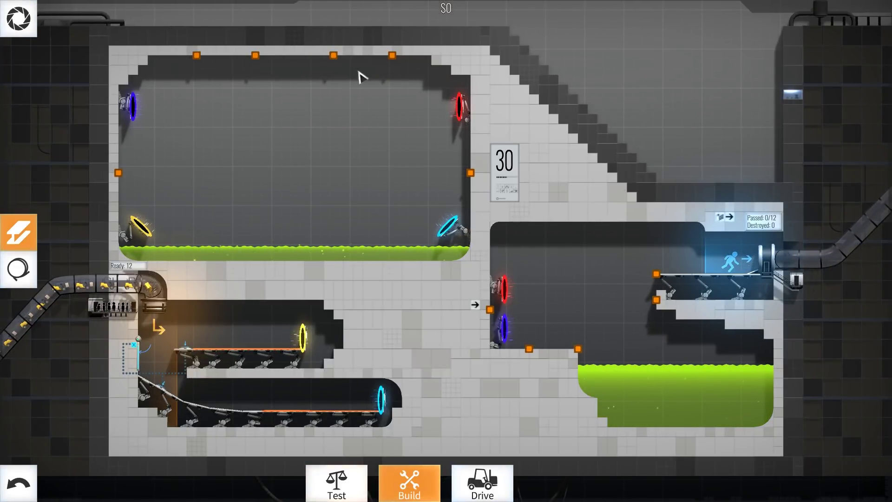
Step: Draw roads from the top anchor down to the cyan portal and the yellow portal
mouse_move(317, 92)
mouse_down()
mouse_move(277, 212)
mouse_move(301, 158)
mouse_move(373, 227)
mouse_move(452, 249)
mouse_move(454, 242)
mouse_up()
drag(399, 211, 435, 230)
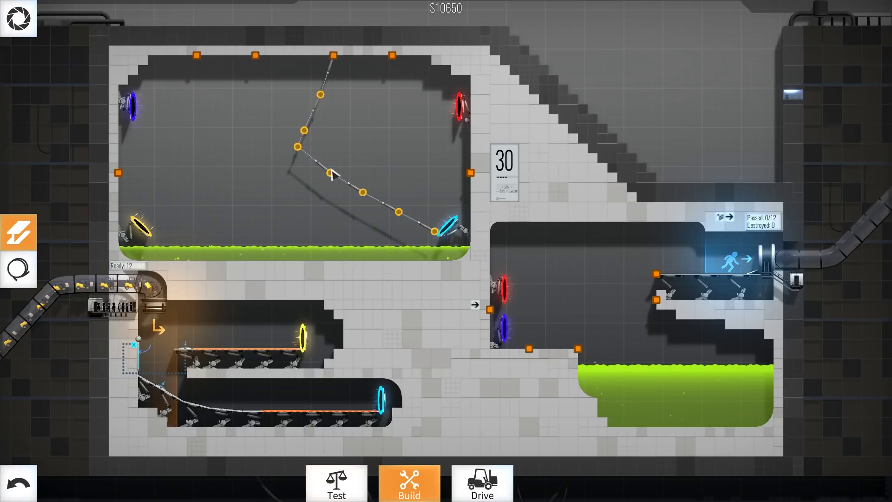
drag(298, 148, 230, 192)
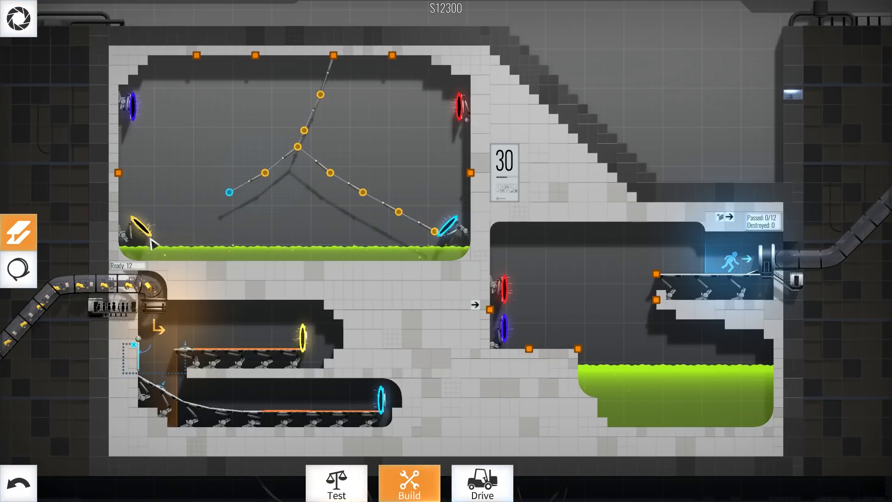
drag(151, 242, 104, 267)
drag(193, 211, 158, 231)
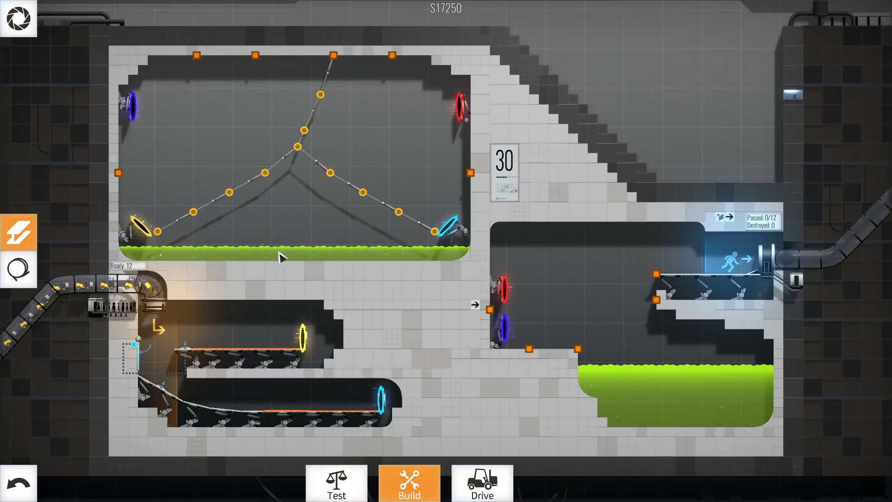
scroll(239, 223, up, 2)
Step: Trim and reposition the road ends beside the yellow and cyan portals
drag(325, 253, 373, 261)
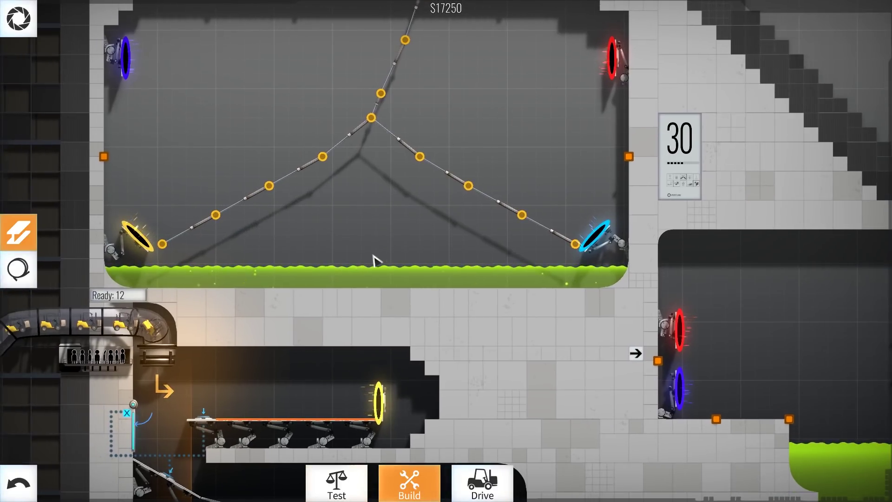
right_click(257, 195)
mouse_move(162, 243)
mouse_down()
mouse_move(170, 240)
mouse_move(162, 244)
mouse_up()
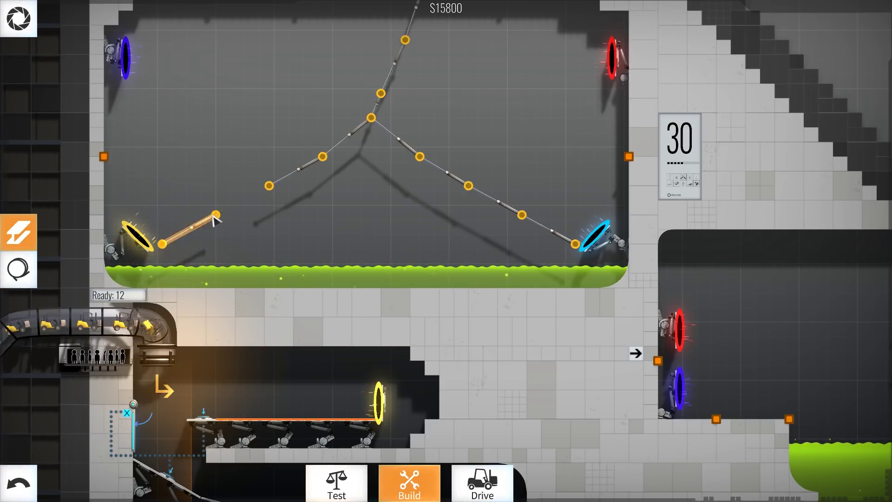
drag(216, 214, 201, 220)
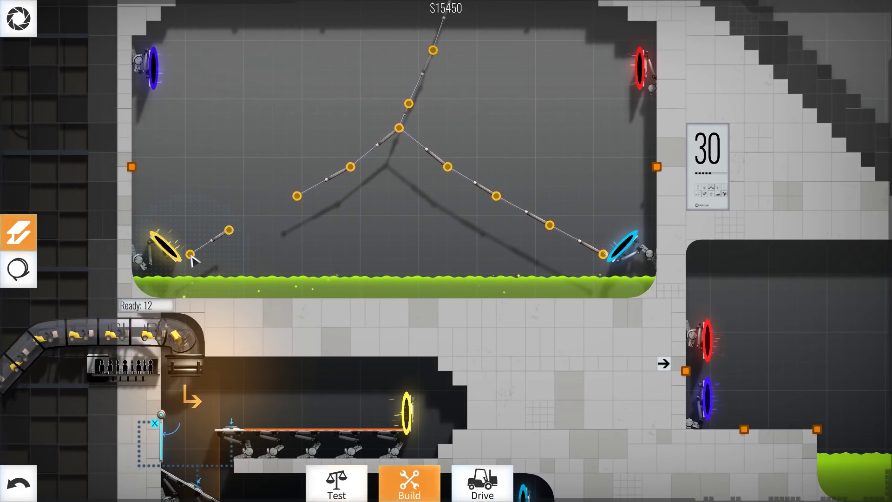
drag(188, 255, 226, 230)
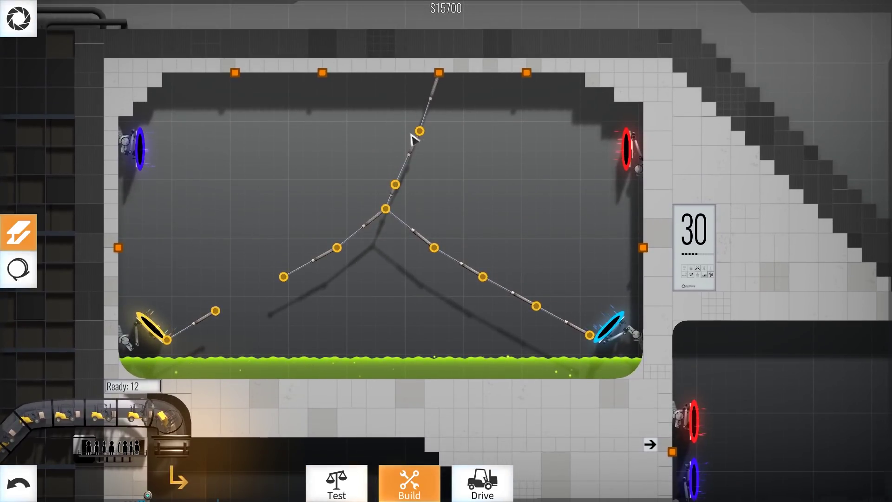
right_click(507, 296)
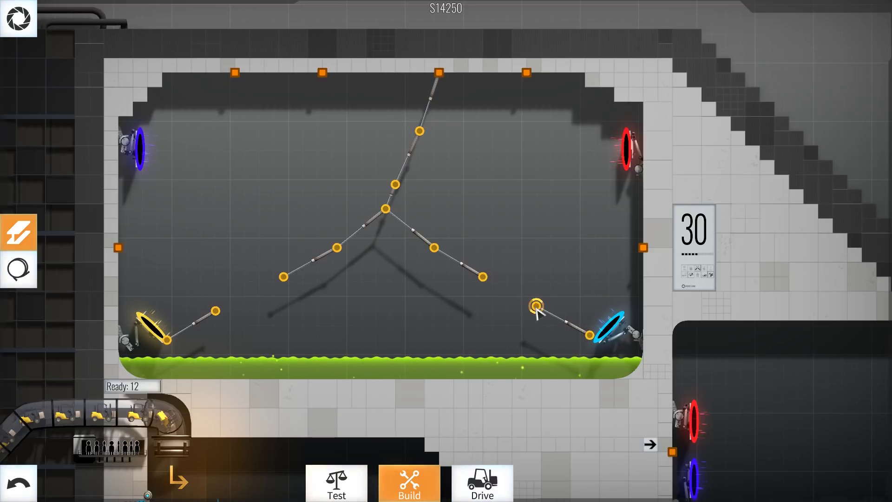
drag(537, 305, 541, 311)
drag(594, 338, 597, 332)
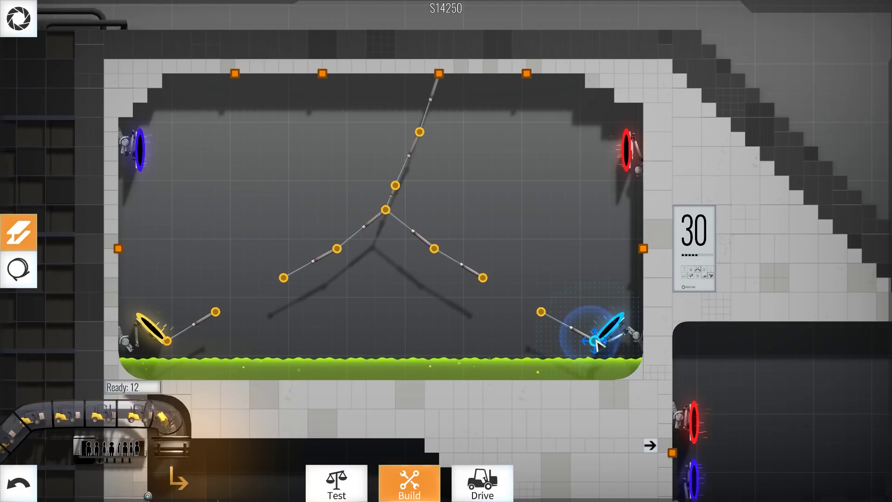
Step: Delete the upper and central road beams running from the top anchor
right_click(433, 115)
right_click(414, 143)
right_click(390, 197)
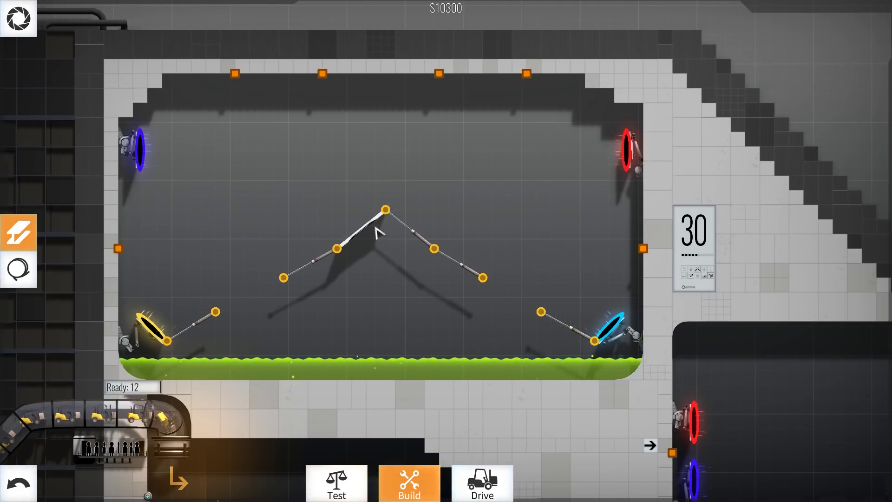
right_click(410, 230)
right_click(317, 260)
right_click(361, 229)
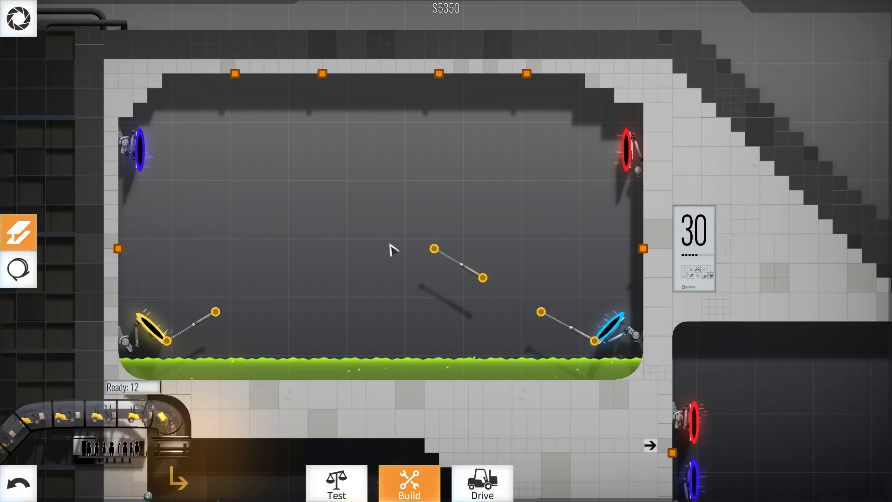
right_click(467, 277)
scroll(394, 163, up, 3)
scroll(418, 178, up, 2)
scroll(387, 311, down, 5)
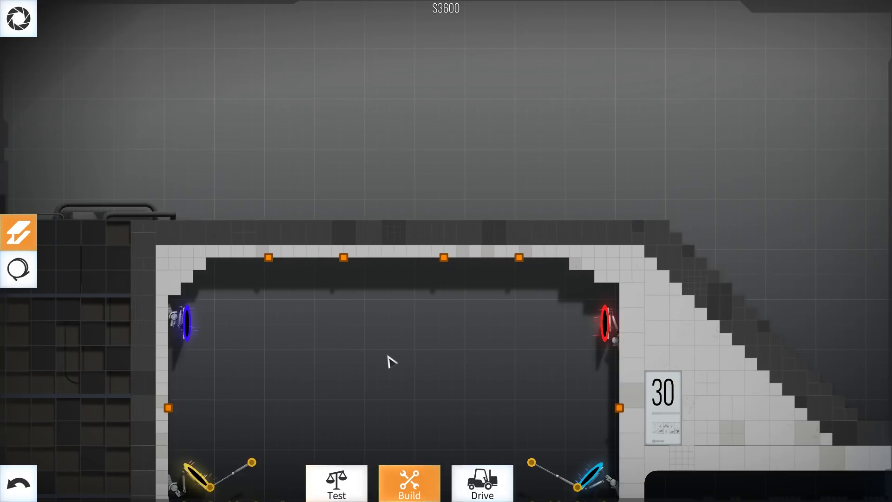
Step: Span a beam between the two middle ceiling anchors and hang a beam chain downward
drag(390, 357, 447, 253)
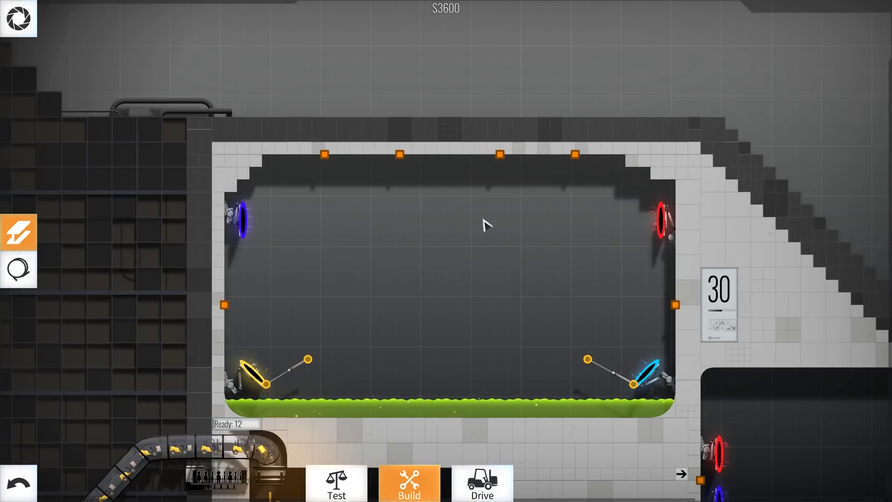
drag(491, 265, 312, 122)
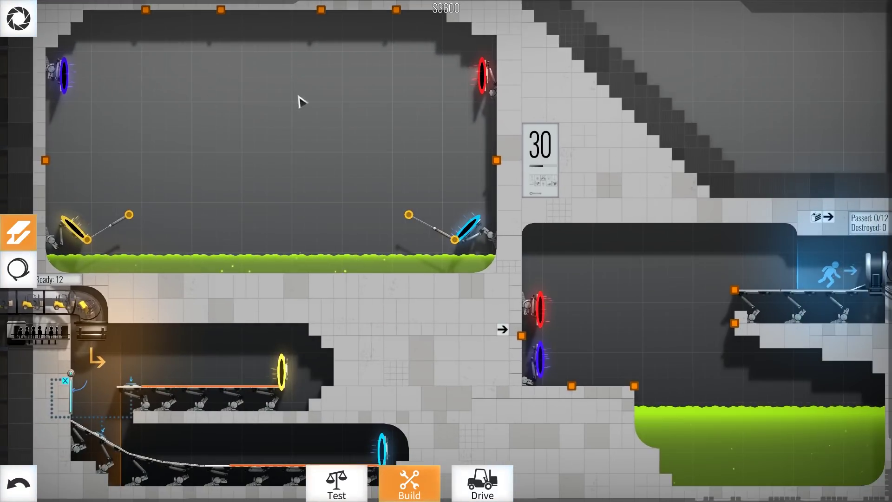
drag(315, 174, 436, 299)
scroll(440, 205, up, 2)
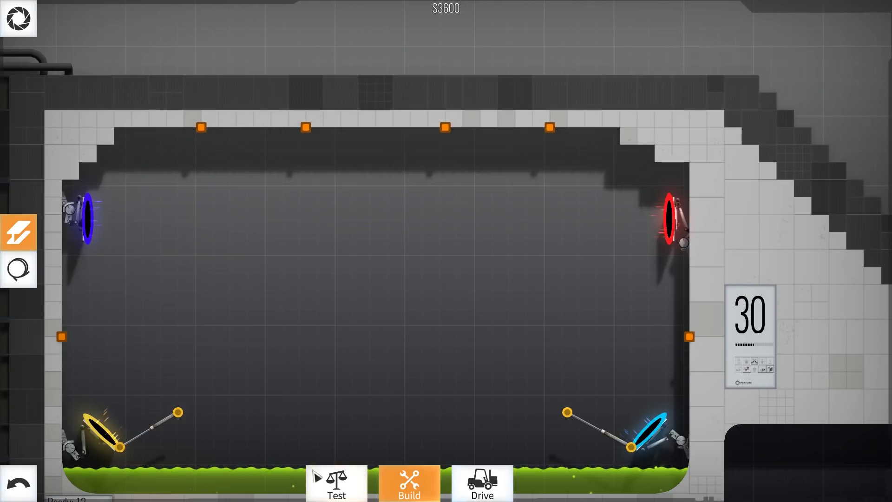
mouse_move(306, 127)
mouse_down()
mouse_move(373, 135)
mouse_move(375, 128)
mouse_move(446, 128)
mouse_up()
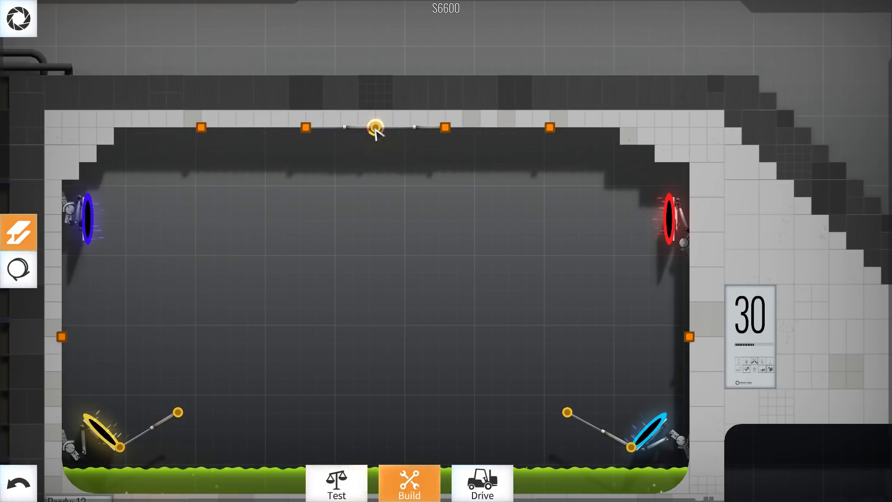
drag(375, 130, 373, 389)
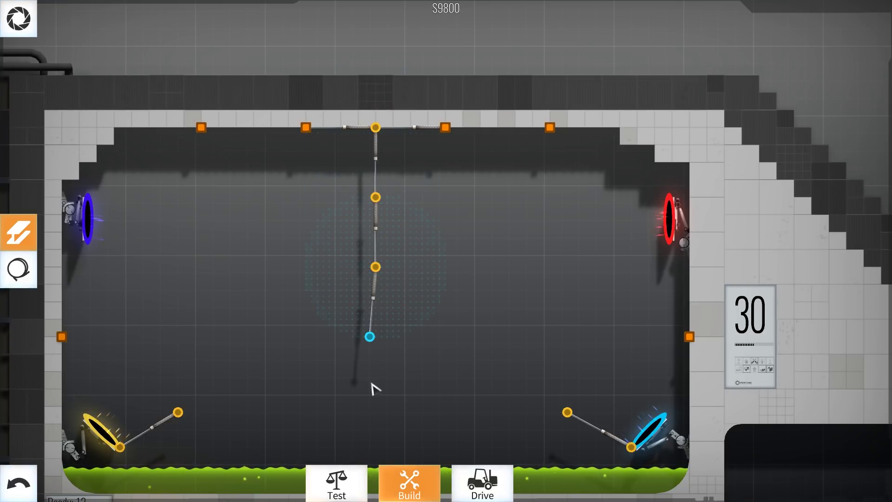
mouse_move(373, 389)
mouse_down()
mouse_move(376, 456)
mouse_move(375, 406)
mouse_up()
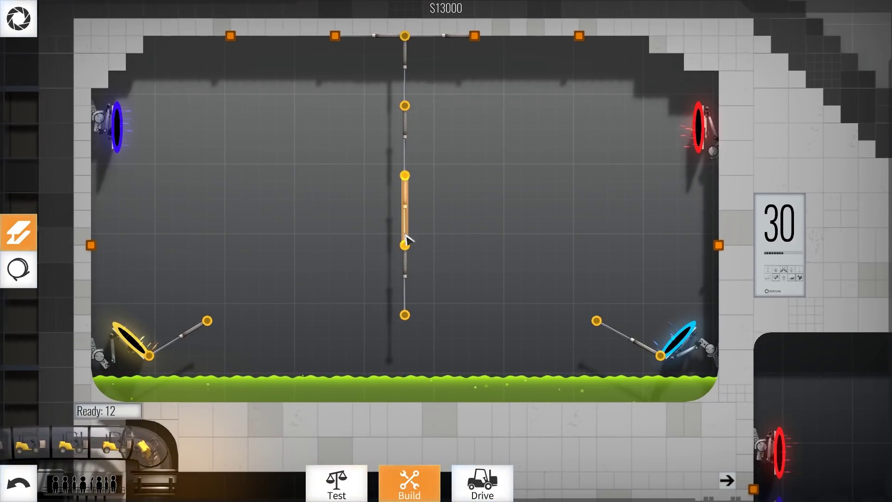
mouse_move(405, 245)
mouse_down()
mouse_move(404, 204)
mouse_move(405, 274)
mouse_up()
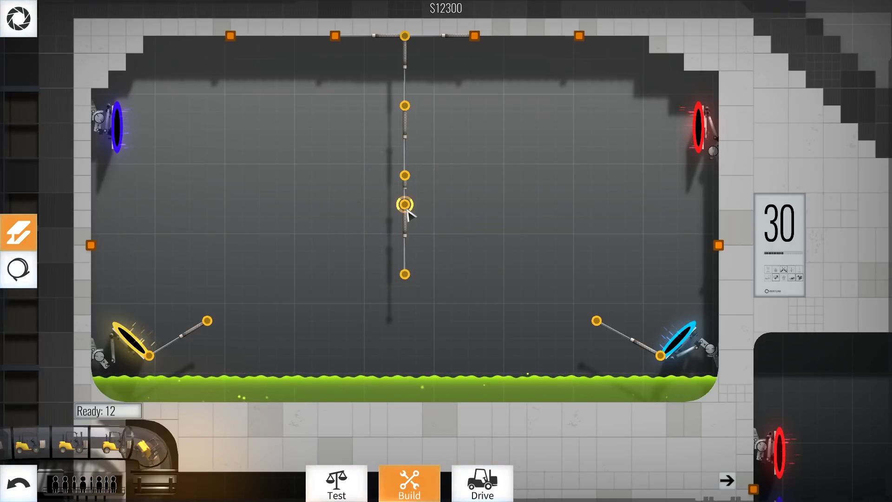
Step: Cancel a stray diagonal, undo the chain's lowest beam, and restart a beam at the cyan ramp
drag(412, 215, 485, 290)
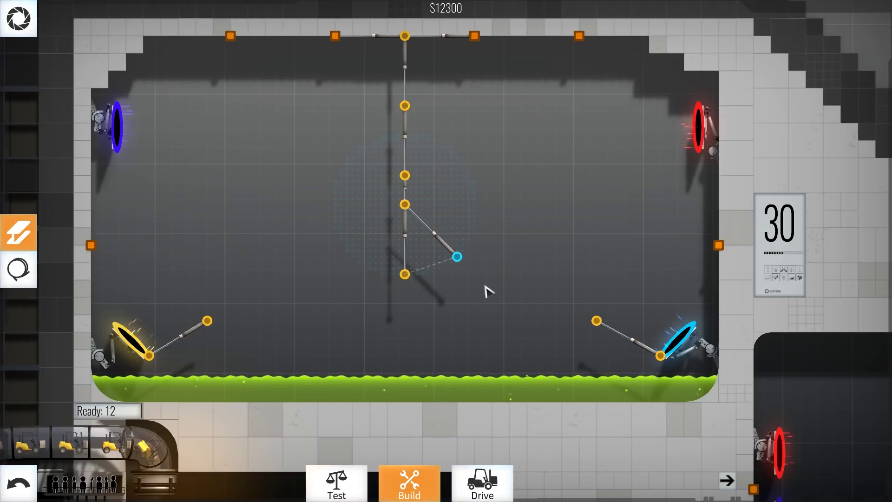
right_click(485, 291)
key(ctrl+z)
key(ctrl+z)
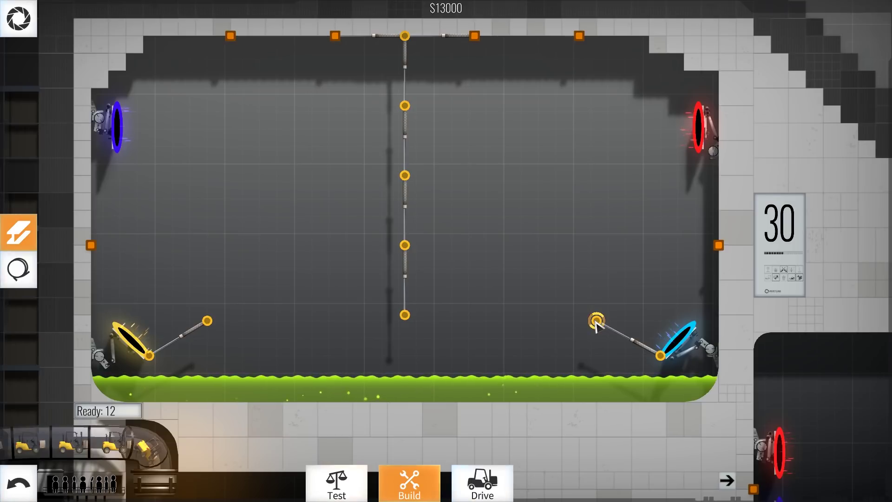
mouse_move(597, 320)
mouse_down()
mouse_move(322, 209)
mouse_move(117, 152)
mouse_up()
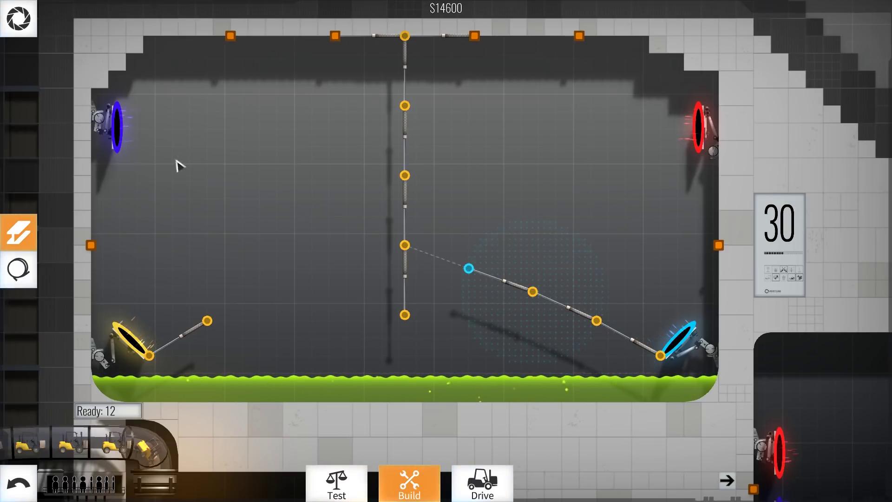
right_click(117, 152)
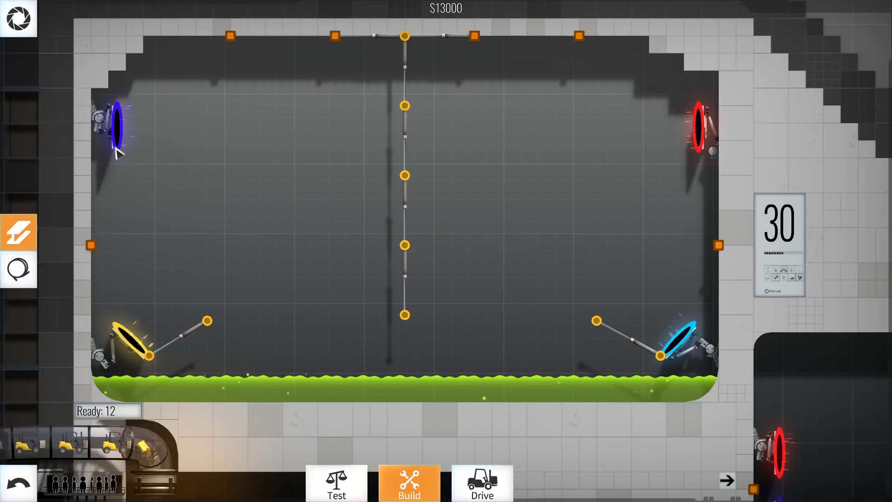
click(596, 322)
Step: Run diagonals from the cyan-portal ramp to the blue portal and from the yellow ramp up-right
drag(597, 323, 178, 192)
drag(527, 303, 117, 156)
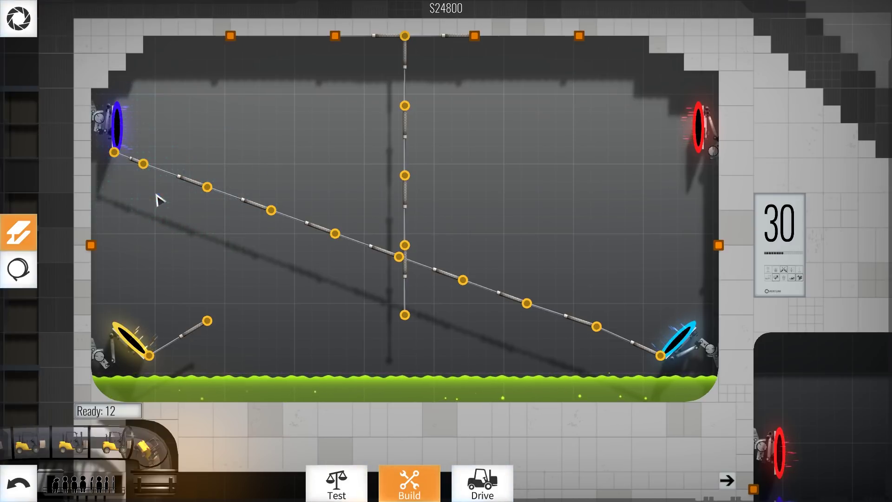
mouse_move(207, 321)
mouse_down()
mouse_move(276, 297)
mouse_move(207, 346)
mouse_move(208, 333)
mouse_move(682, 179)
mouse_move(700, 157)
mouse_up()
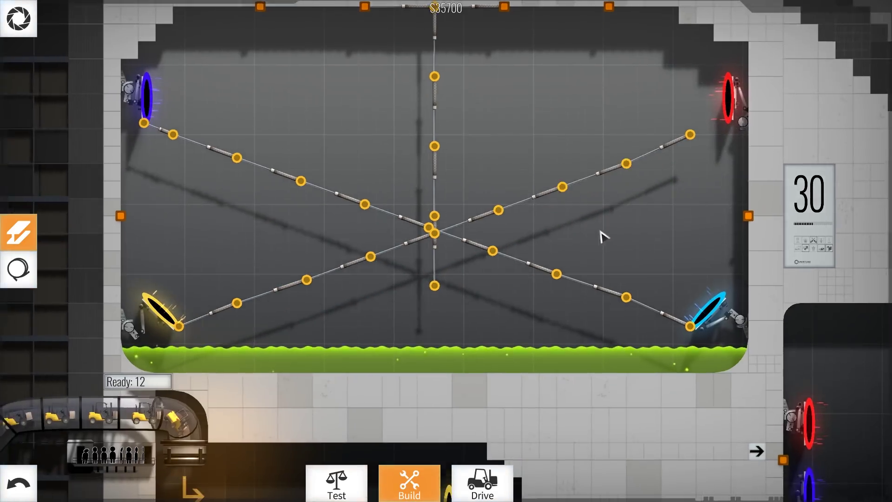
scroll(456, 241, up, 3)
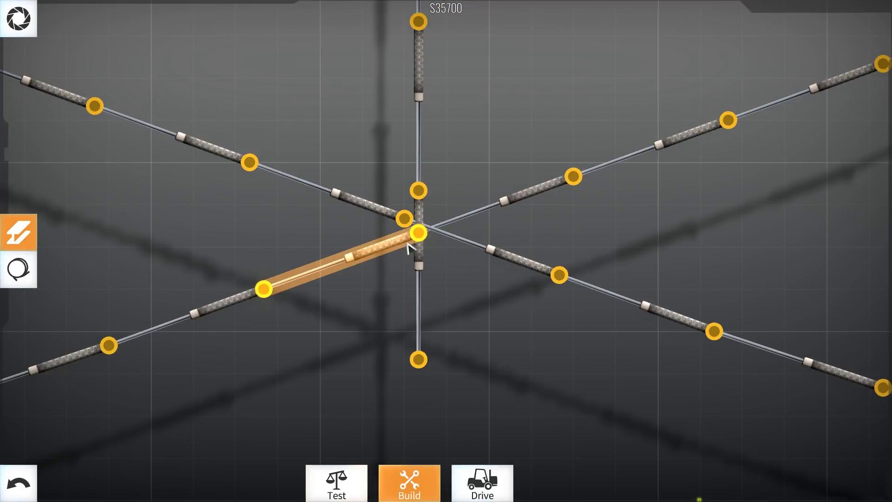
Step: Remove the left and upper-left centre beams, adjust the joints, and make the right central beam road
right_click(235, 303)
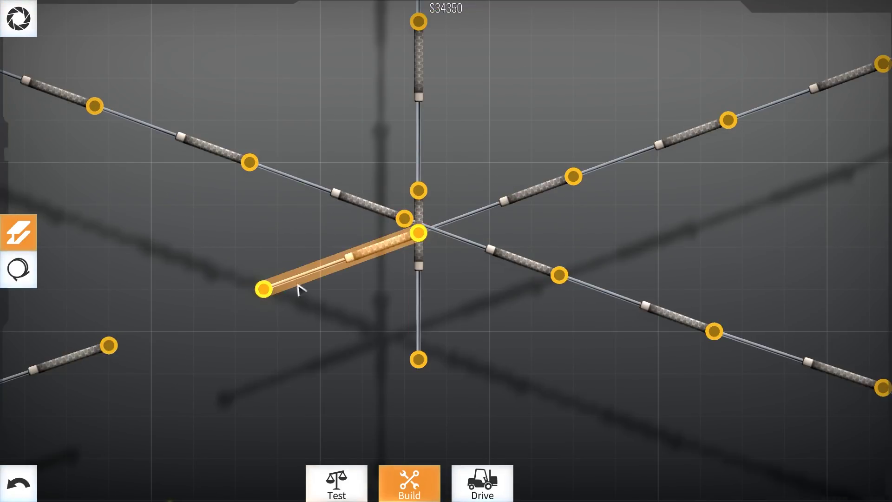
scroll(264, 291, up, 1)
drag(289, 280, 388, 288)
scroll(294, 286, up, 2)
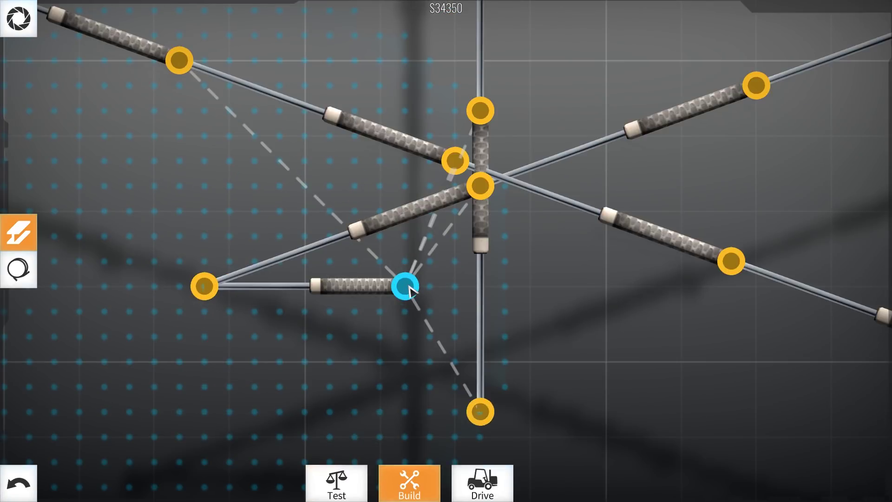
drag(204, 286, 254, 261)
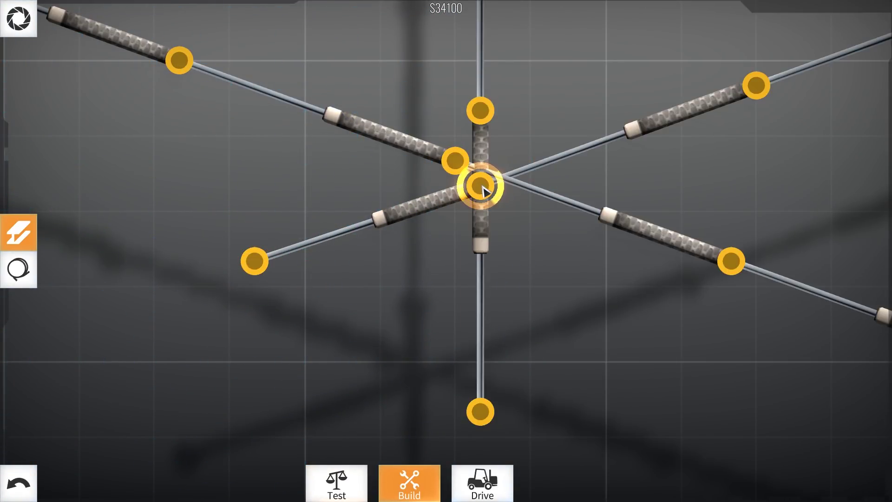
drag(480, 185, 486, 169)
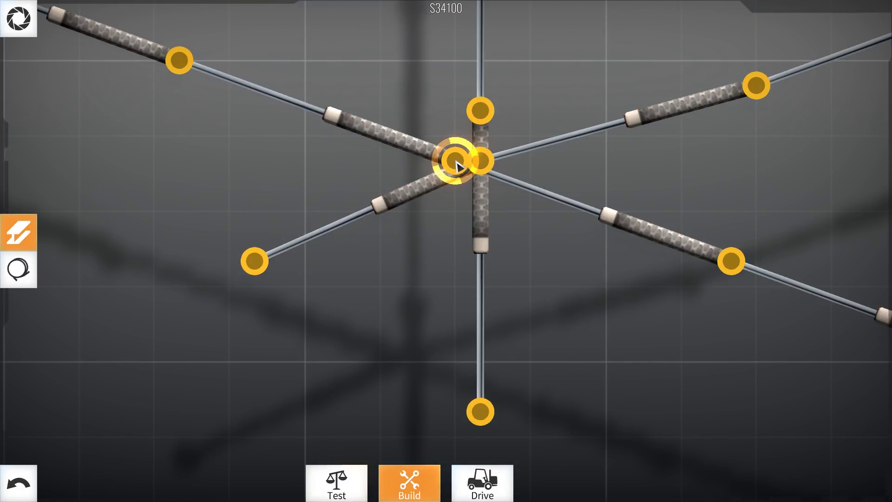
click(415, 149)
key(Delete)
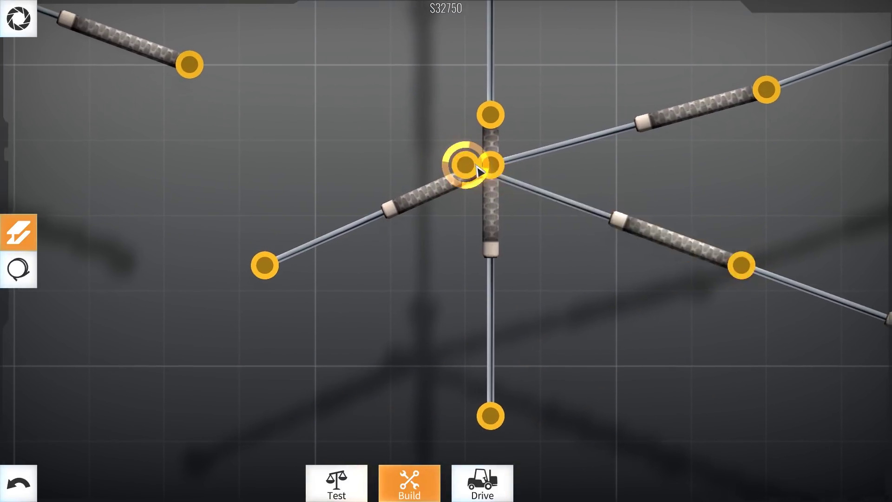
click(465, 169)
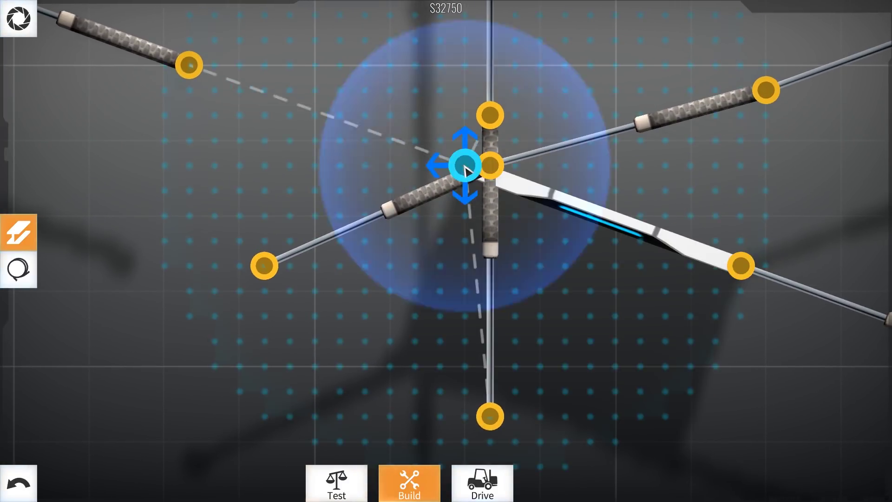
Step: Merge the left joint into the centre, delete the upper-right beam, and convert four beams to road
drag(465, 169, 490, 165)
click(590, 149)
key(Delete)
scroll(620, 165, down, 3)
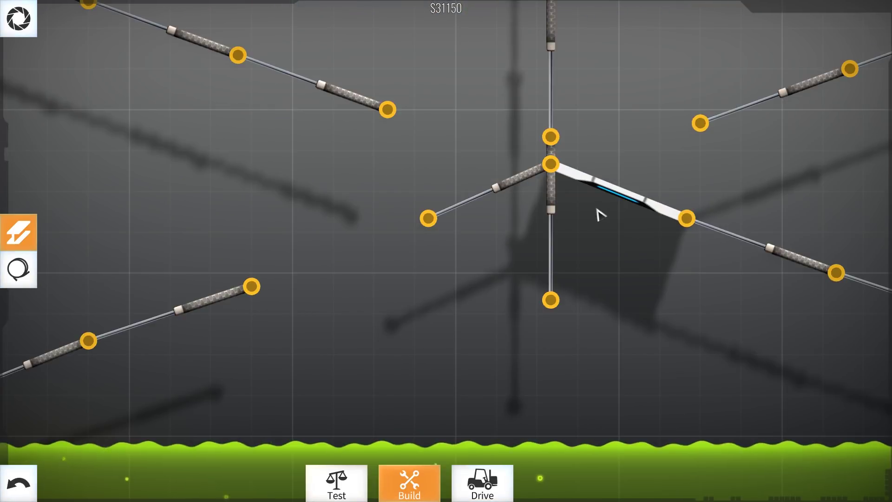
click(552, 241)
scroll(493, 298, down, 2)
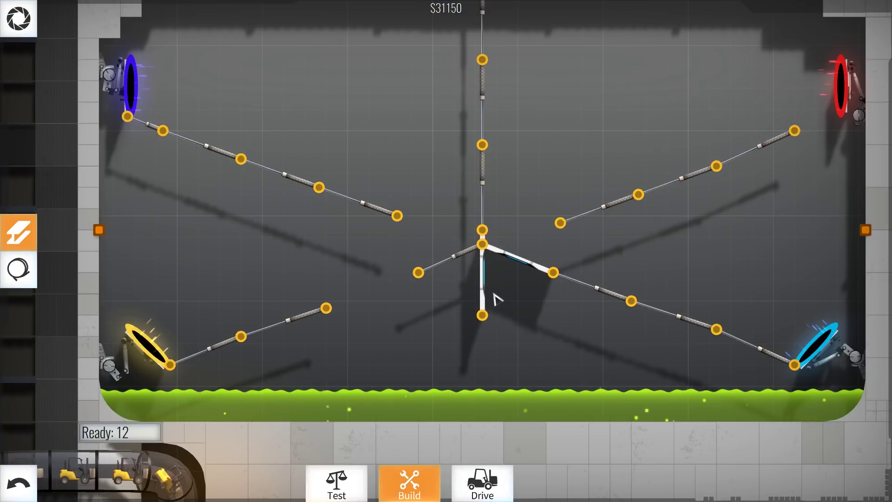
click(451, 263)
click(306, 316)
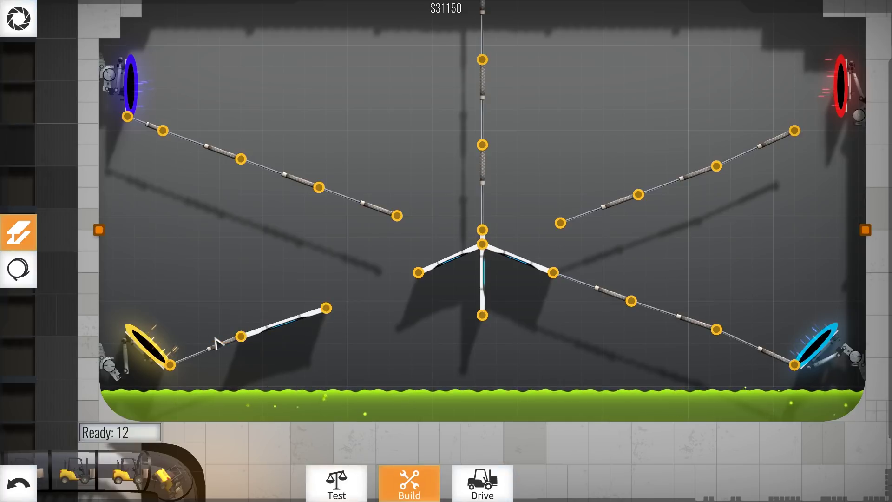
click(216, 345)
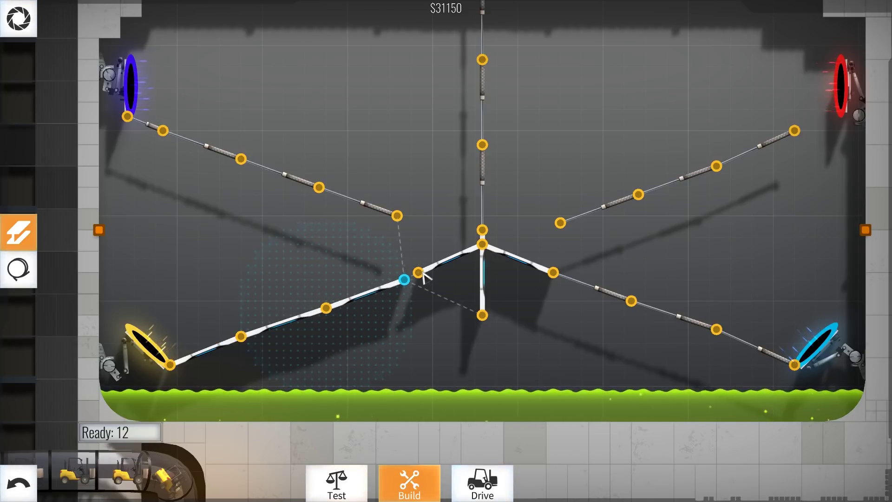
Step: Replace the lower-left road segments with a new road running down to the yellow portal
drag(327, 308, 418, 272)
mouse_move(240, 338)
mouse_down()
mouse_move(249, 329)
mouse_move(249, 337)
mouse_up()
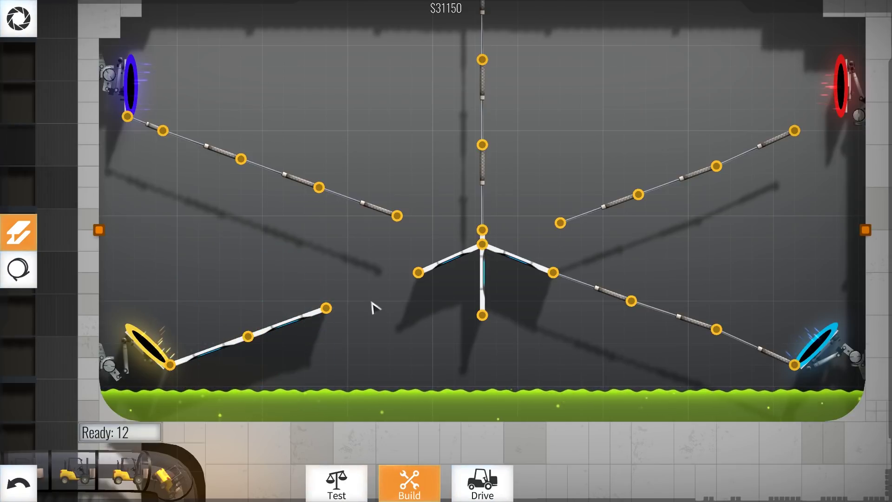
drag(327, 309, 335, 311)
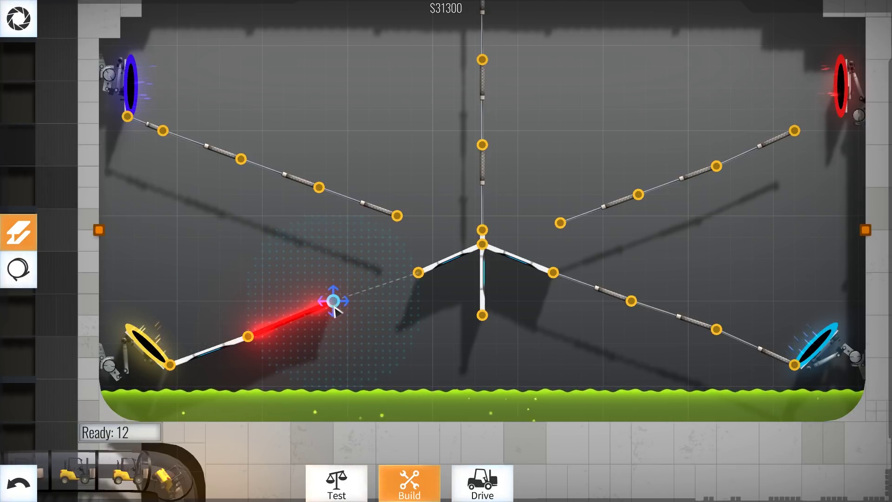
mouse_move(333, 309)
mouse_down()
mouse_move(418, 273)
mouse_move(332, 312)
mouse_up()
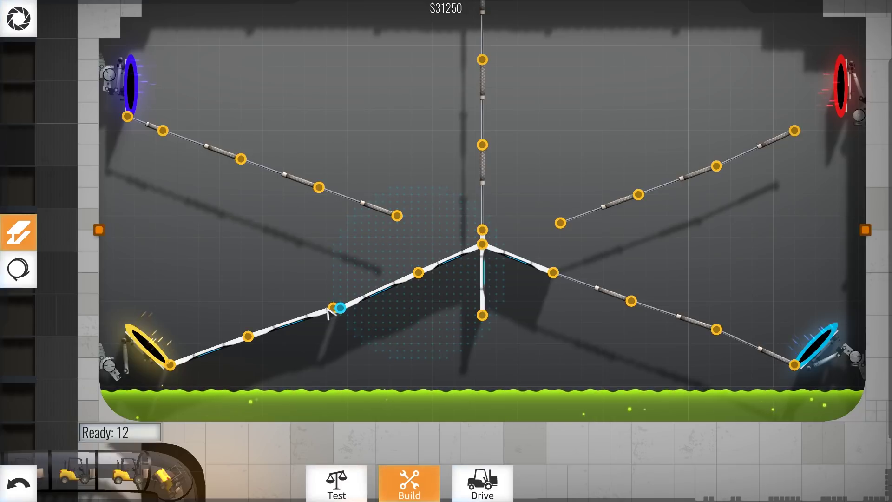
right_click(319, 314)
right_click(204, 354)
mouse_move(333, 312)
mouse_down()
mouse_move(220, 365)
mouse_move(93, 394)
mouse_move(199, 369)
mouse_up()
drag(506, 354, 474, 324)
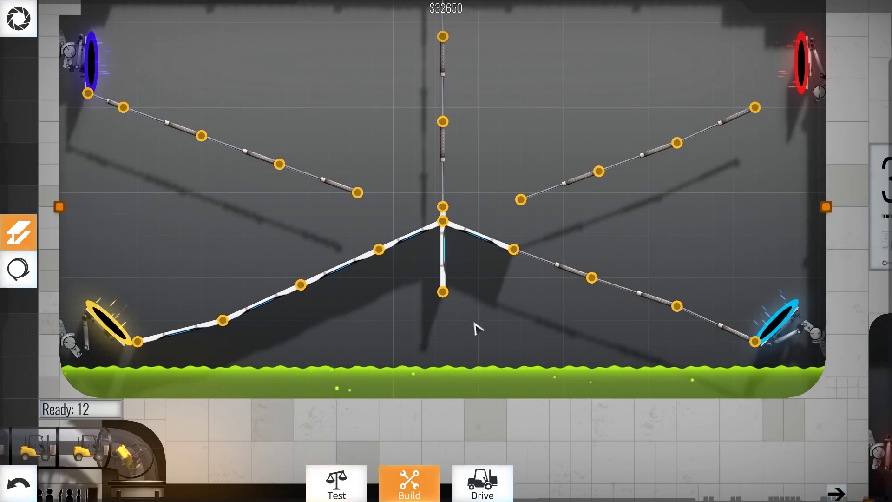
Step: Convert the three right-slope segments to road and lower their joints into shape
click(223, 320)
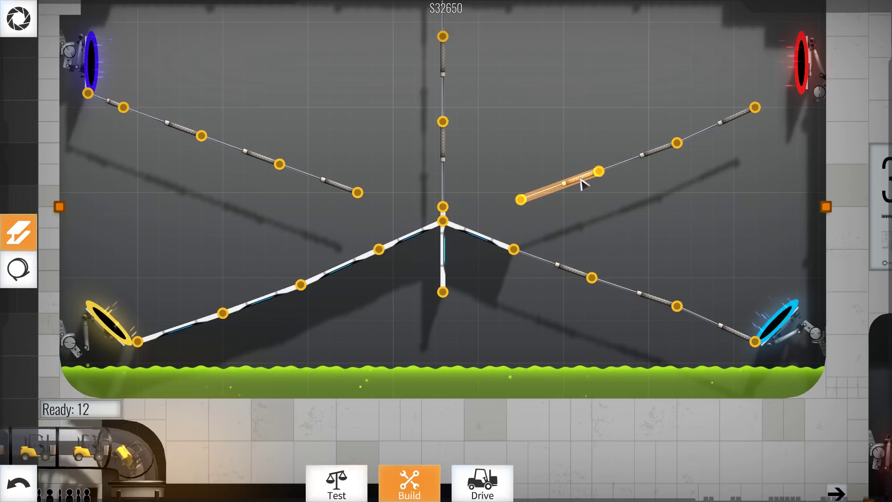
scroll(573, 234, down, 3)
scroll(568, 229, up, 3)
scroll(566, 222, up, 1)
scroll(565, 222, down, 1)
scroll(563, 223, down, 2)
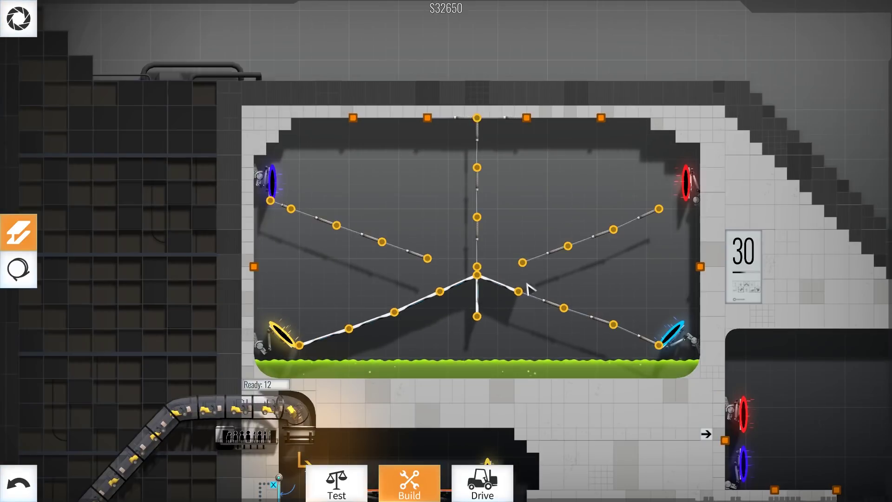
drag(514, 335, 336, 245)
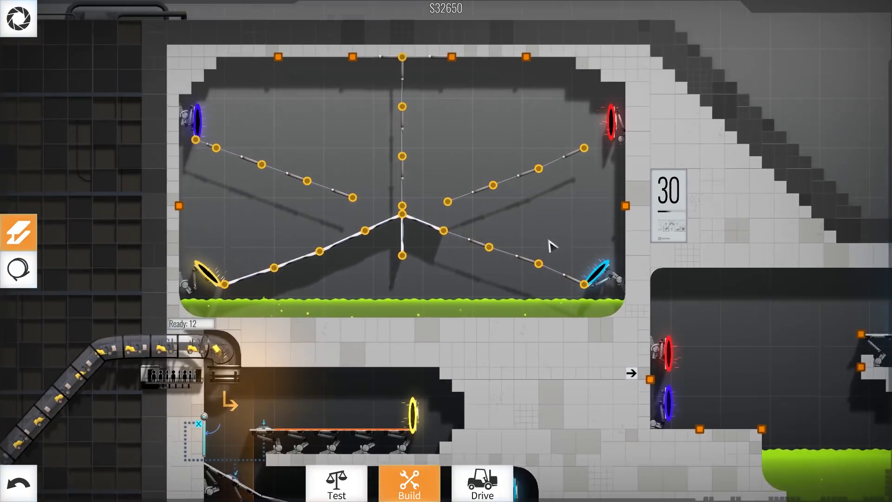
scroll(432, 174, up, 2)
scroll(428, 179, up, 2)
scroll(415, 245, up, 1)
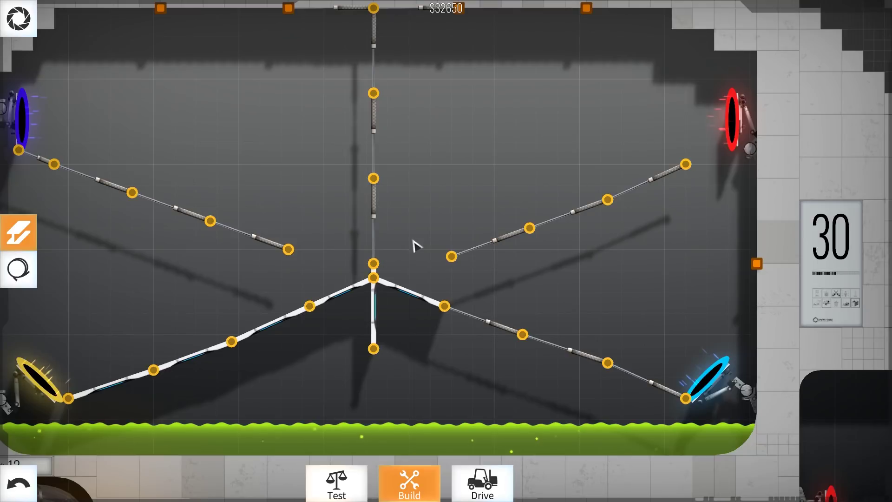
click(485, 317)
click(571, 354)
click(610, 369)
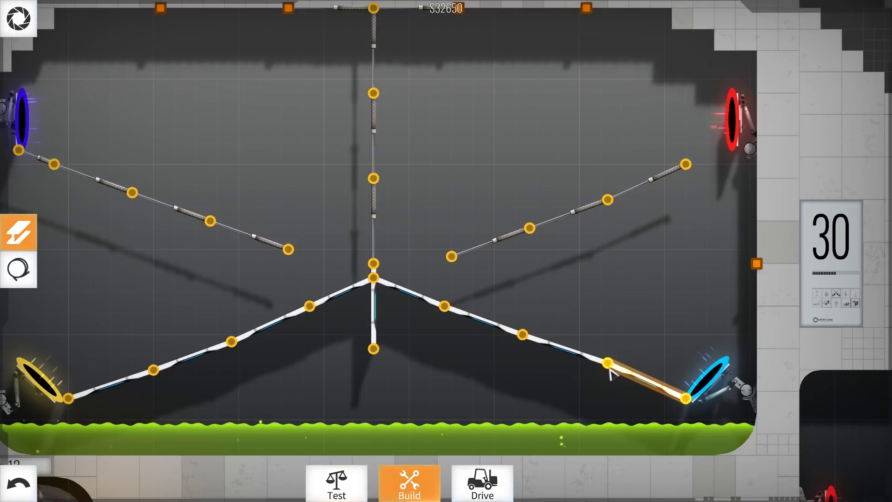
drag(606, 373, 601, 369)
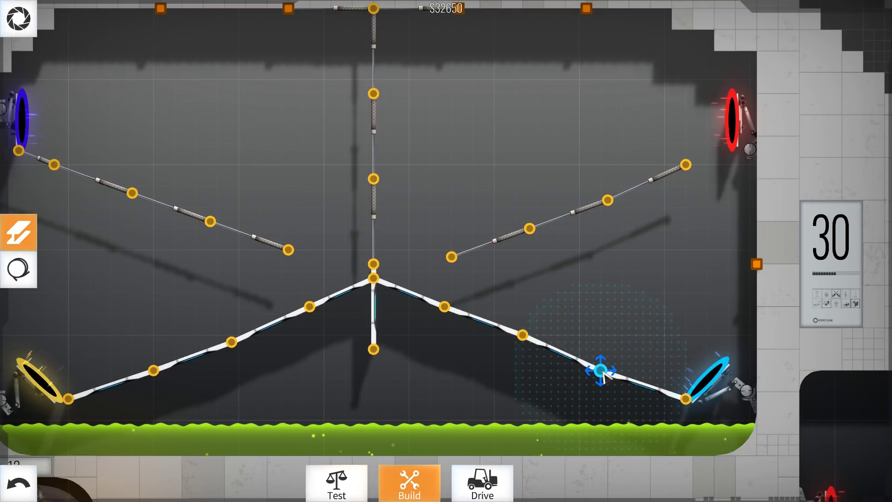
drag(522, 336, 515, 342)
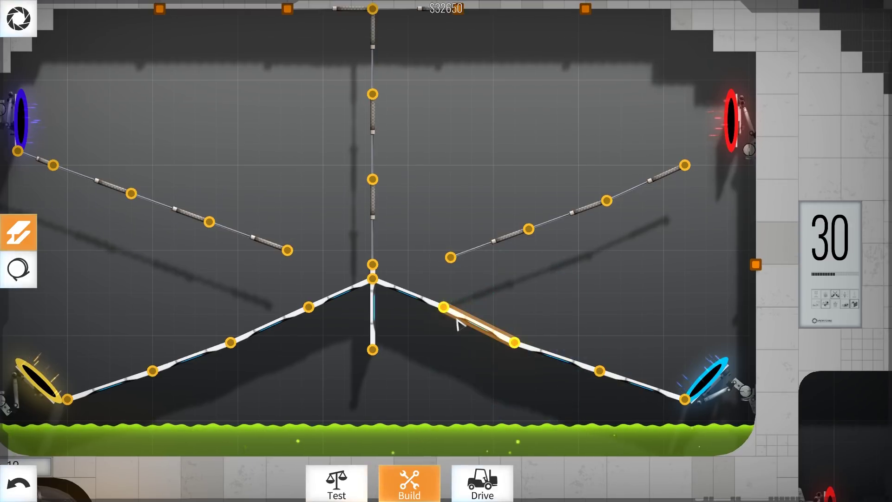
drag(444, 306, 437, 307)
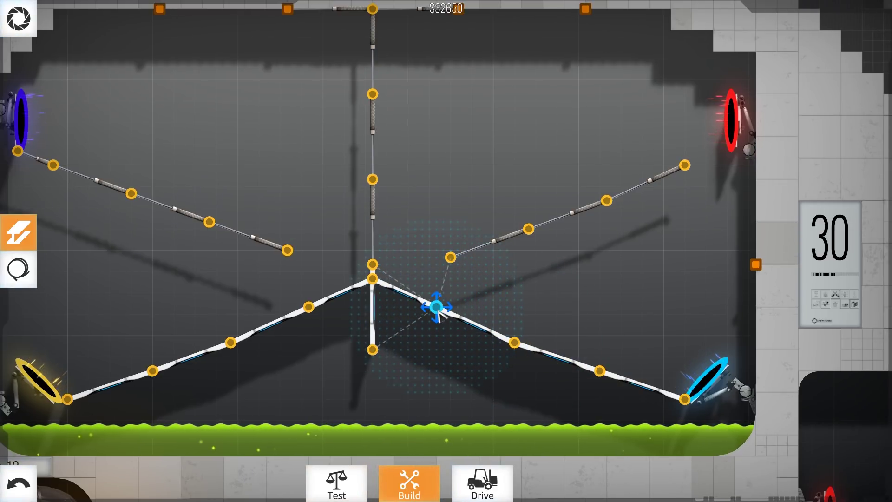
scroll(417, 367, down, 2)
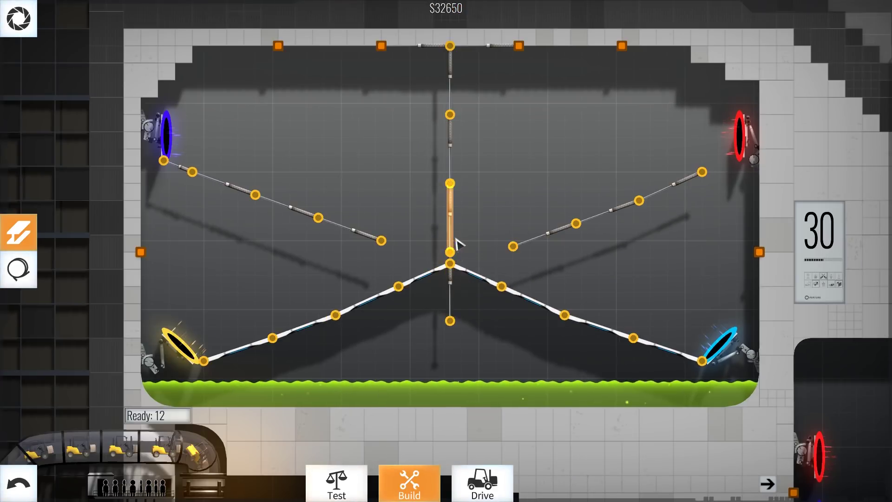
scroll(452, 265, up, 3)
Step: Merge the vertical post's top joint into the peak and add two struts from the lower joint
drag(449, 261, 452, 282)
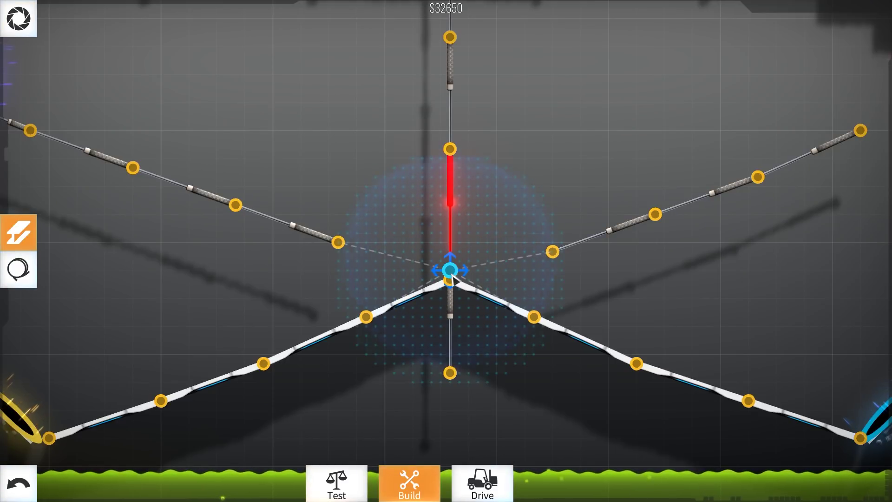
drag(449, 372, 365, 318)
drag(449, 372, 534, 317)
scroll(449, 373, down, 5)
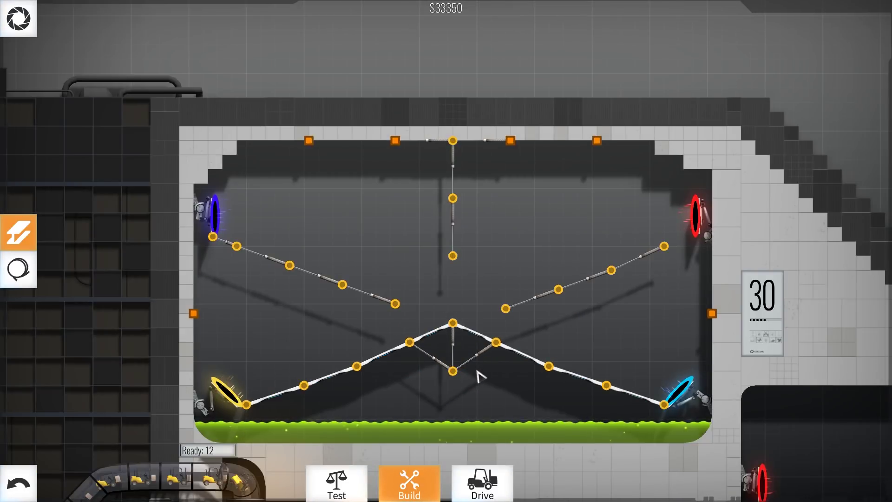
Step: Run a quick stress test, then cable the left slope to the first two ceiling anchors
key(space)
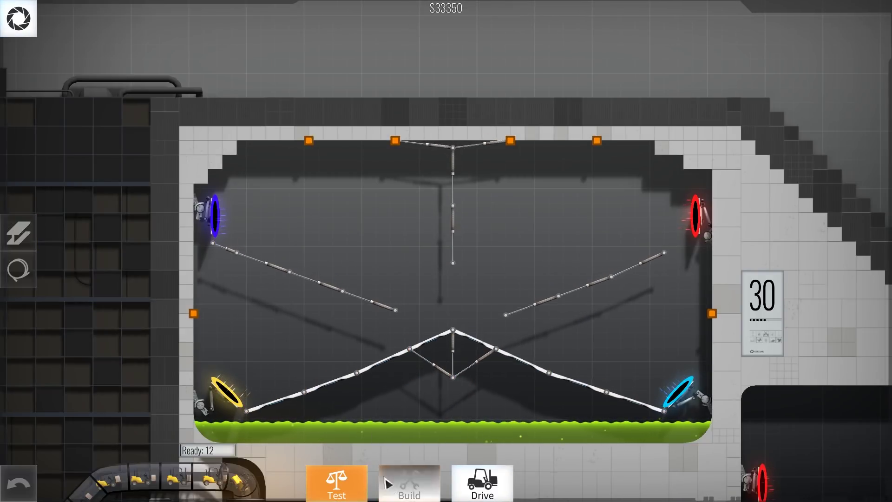
key(space)
click(6, 285)
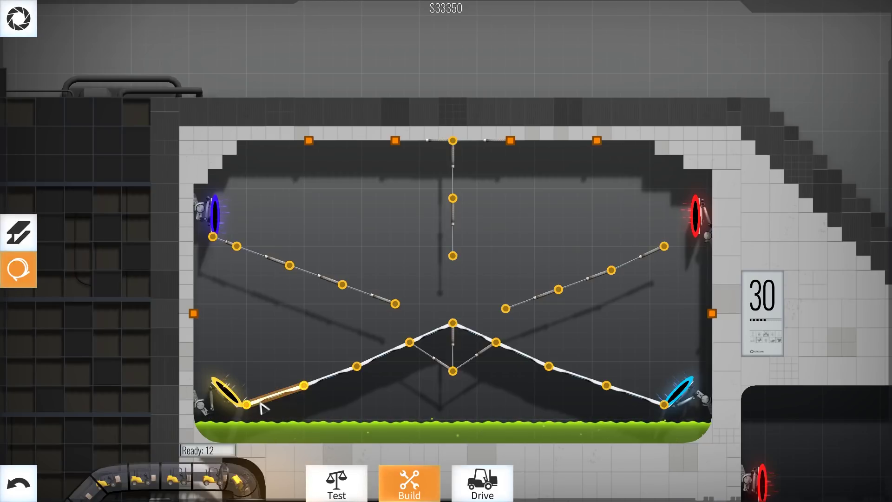
click(309, 140)
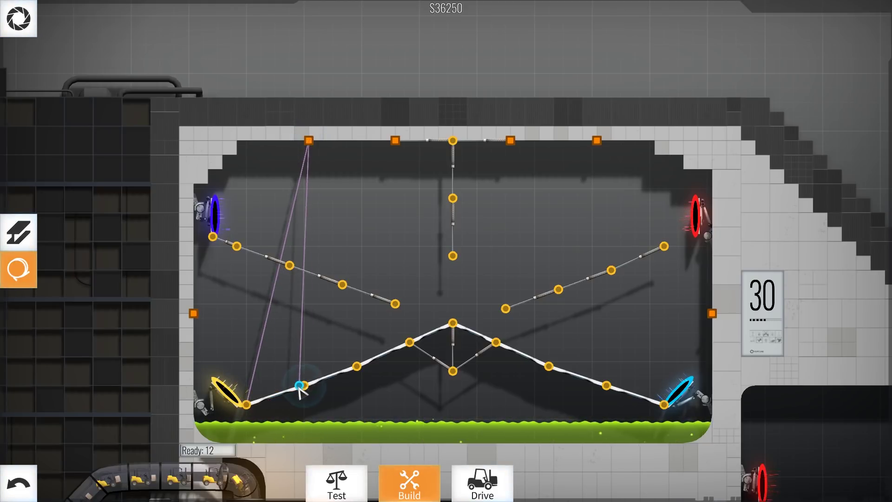
click(305, 385)
click(309, 140)
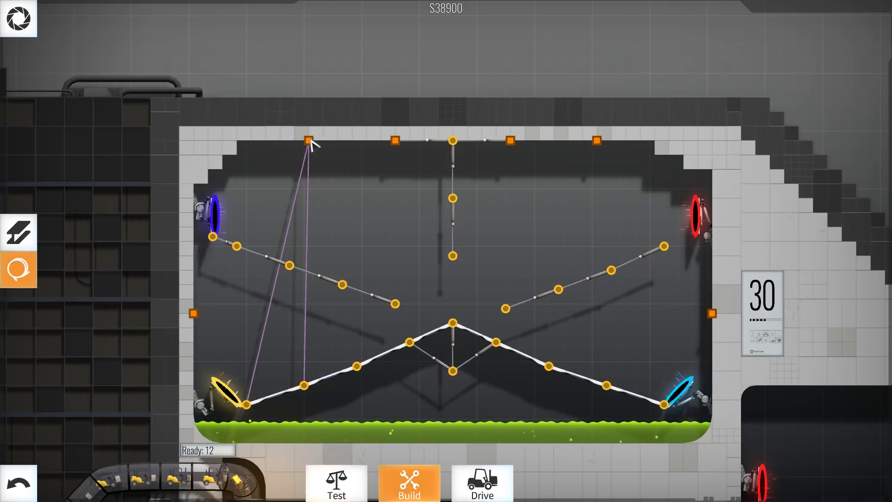
click(357, 365)
click(394, 140)
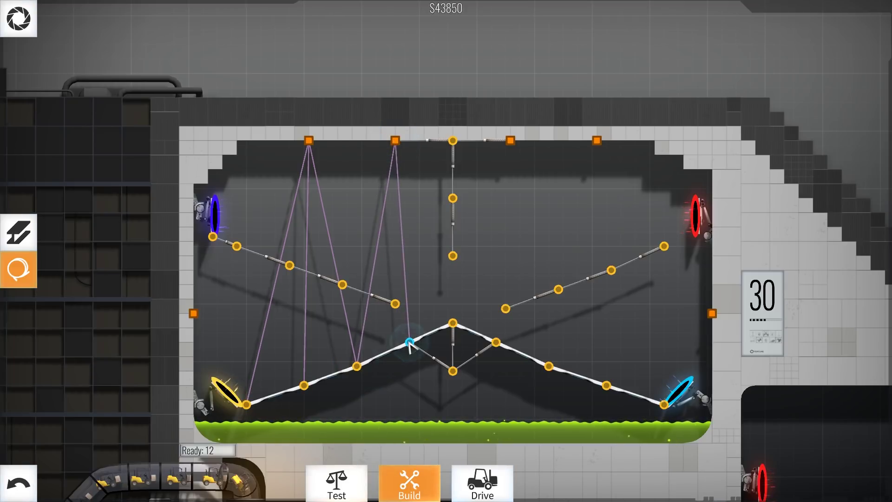
Step: Move a road-joint cable from the central top joint to the second ceiling anchor
click(410, 343)
click(453, 138)
drag(455, 141, 448, 252)
mouse_move(503, 173)
mouse_down()
mouse_move(398, 155)
mouse_move(510, 141)
mouse_move(498, 348)
mouse_up()
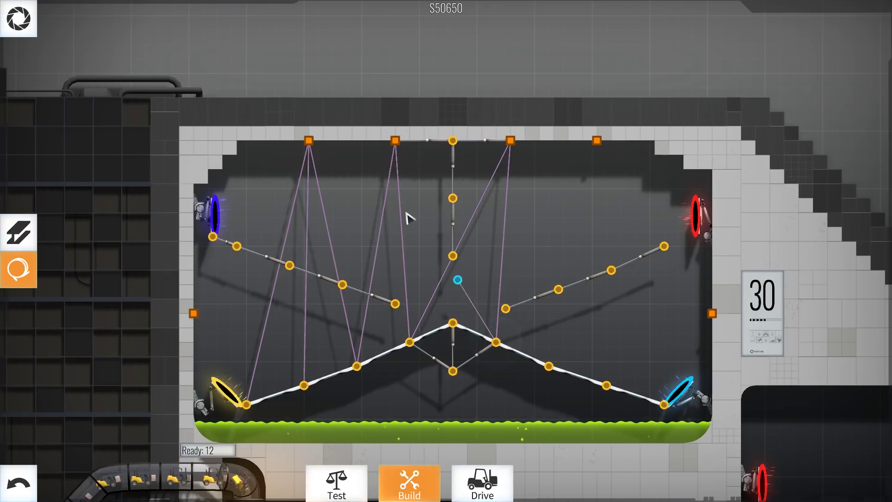
drag(390, 185, 394, 143)
Step: Hang the right slope from the third and fourth anchors and run a stress test
mouse_move(495, 301)
mouse_down()
mouse_move(452, 322)
mouse_move(510, 141)
mouse_move(553, 363)
mouse_up()
mouse_move(561, 314)
mouse_down()
mouse_move(597, 143)
mouse_move(607, 388)
mouse_up()
drag(605, 224, 598, 144)
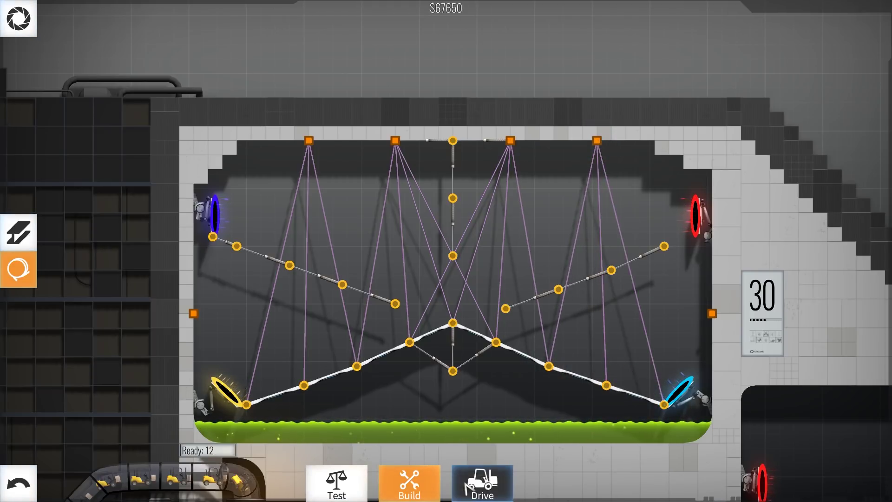
click(352, 491)
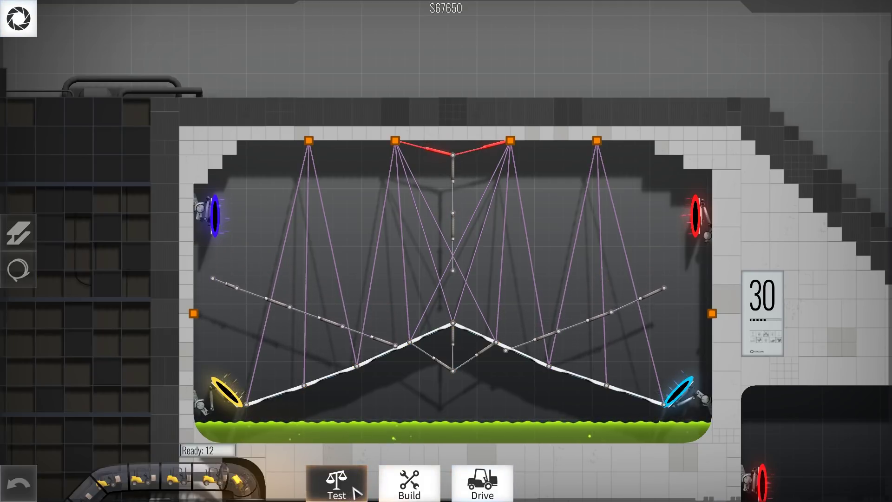
click(423, 494)
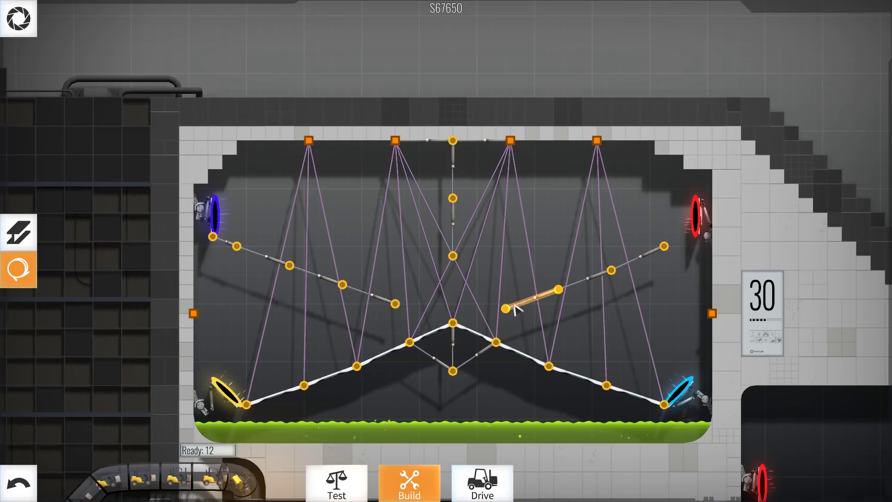
scroll(423, 315, up, 3)
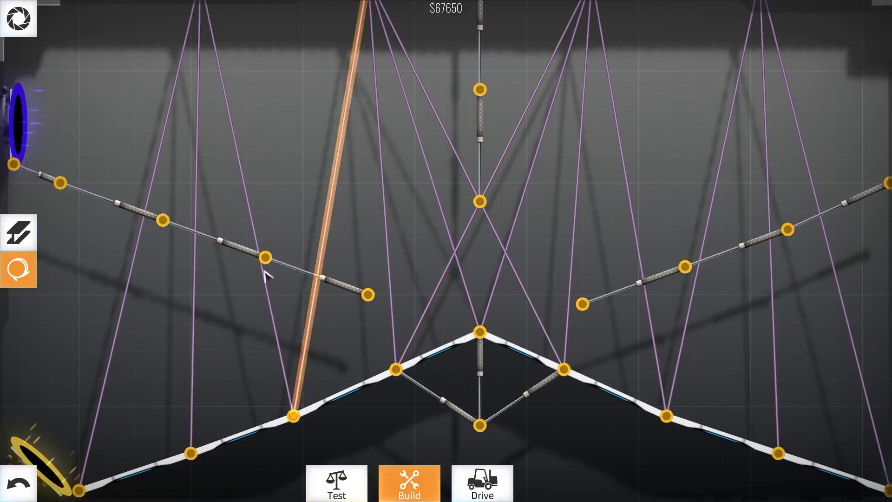
Step: Delete the upper-left ramp's three outer segments and shift its new end joint right
right_click(39, 173)
right_click(112, 202)
right_click(225, 242)
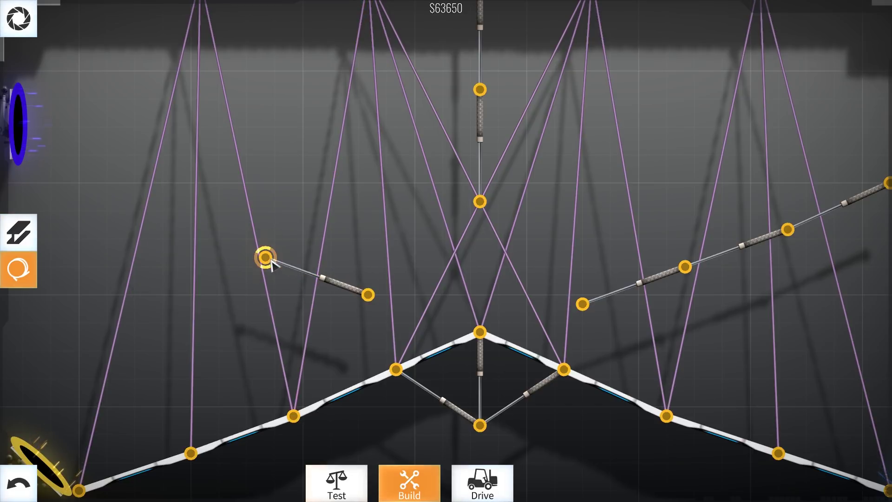
drag(274, 263, 296, 269)
scroll(468, 345, up, 3)
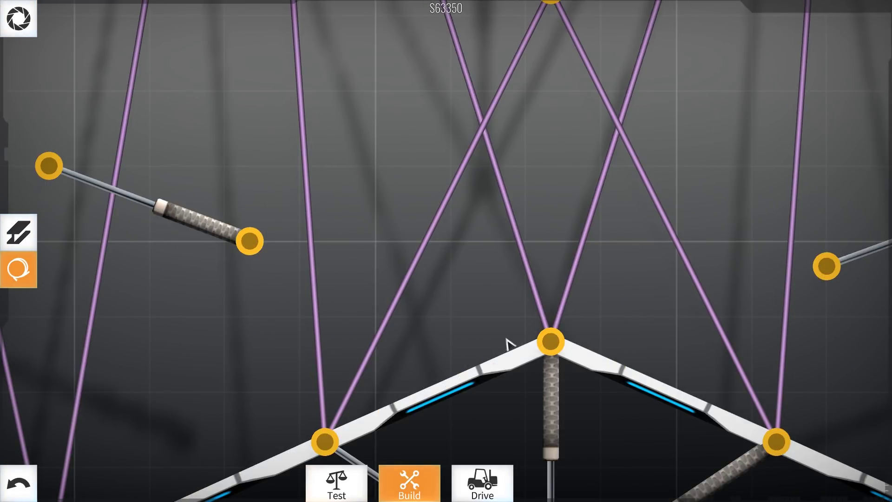
Step: Fine-tune where the upper-left ramp's end joint sits
drag(492, 339, 342, 319)
click(660, 241)
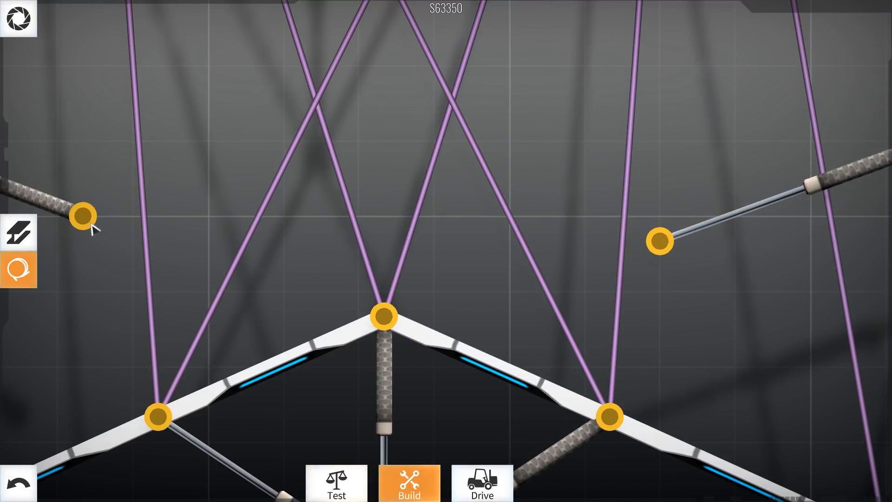
drag(88, 222, 107, 237)
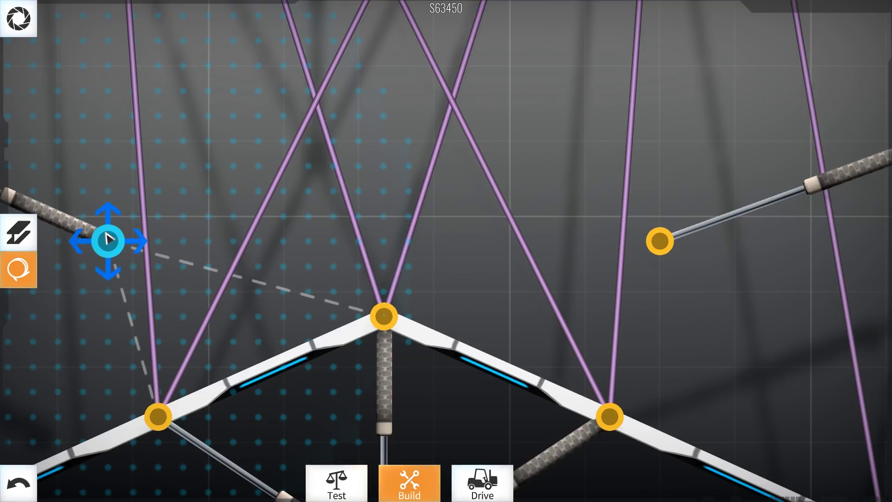
drag(108, 240, 108, 241)
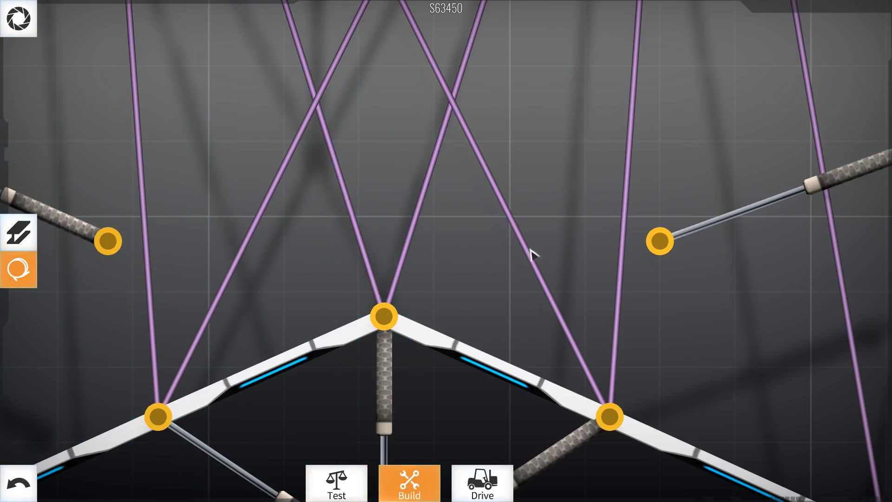
click(664, 244)
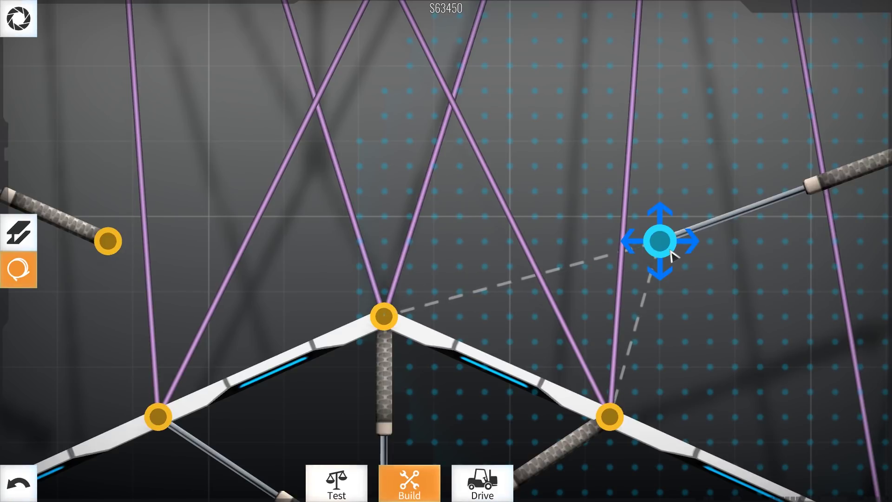
scroll(700, 309, down, 5)
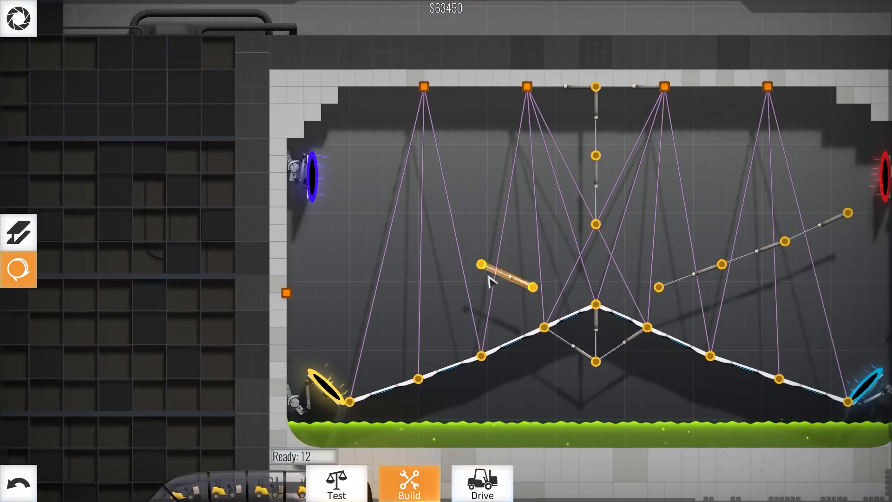
scroll(662, 288, up, 3)
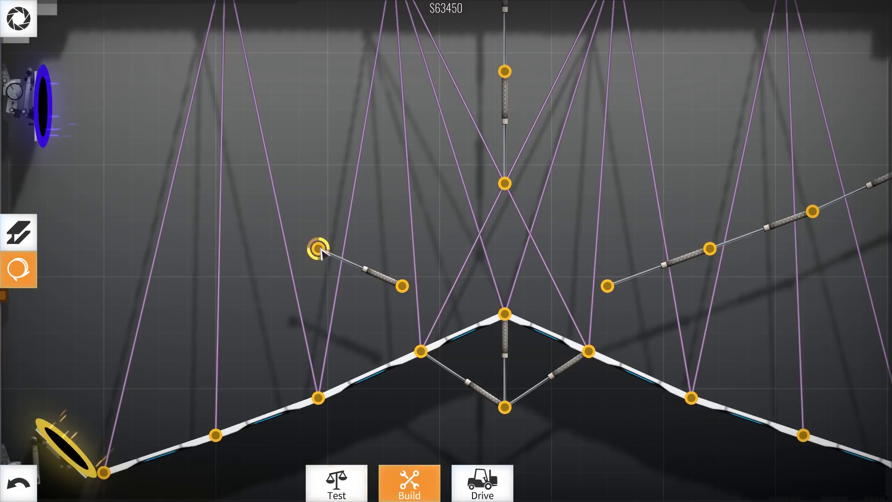
scroll(390, 254, up, 3)
scroll(433, 257, down, 2)
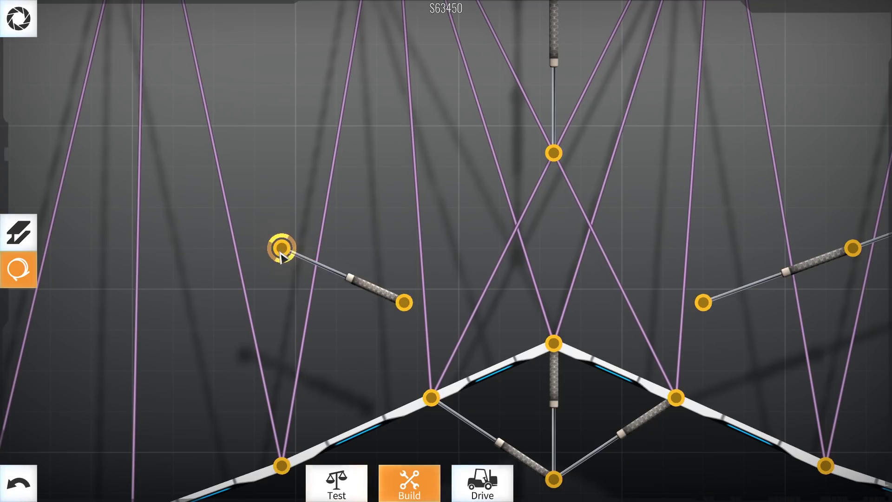
mouse_move(281, 248)
mouse_down()
mouse_move(740, 256)
mouse_move(213, 249)
mouse_move(237, 249)
mouse_up()
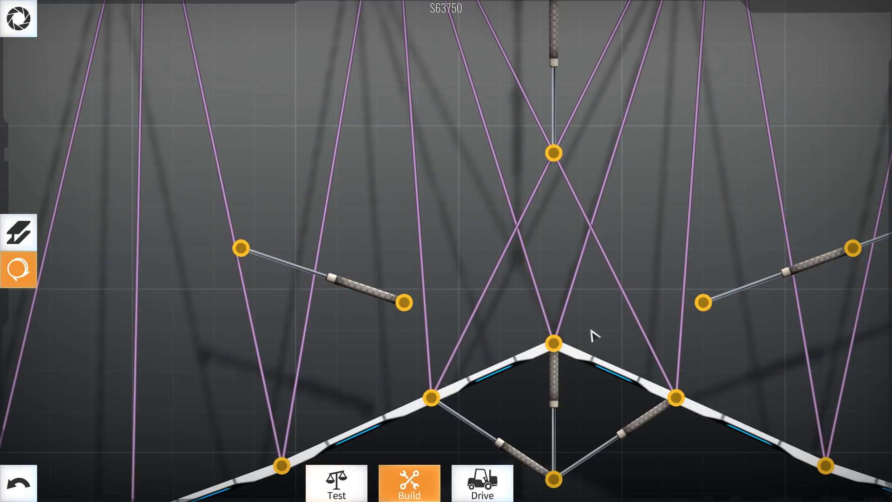
drag(590, 339, 536, 330)
scroll(533, 329, down, 5)
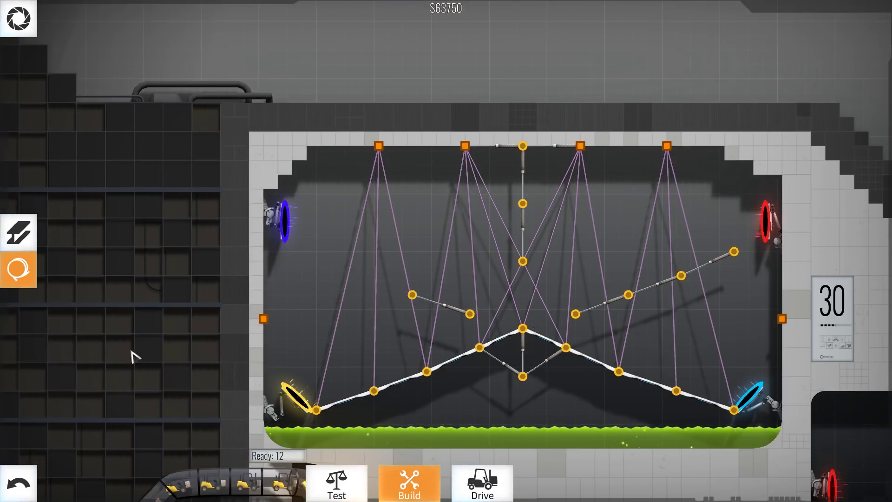
Step: Extend the upper-left ramp outward with road and nudge one of its joints upward
key(1)
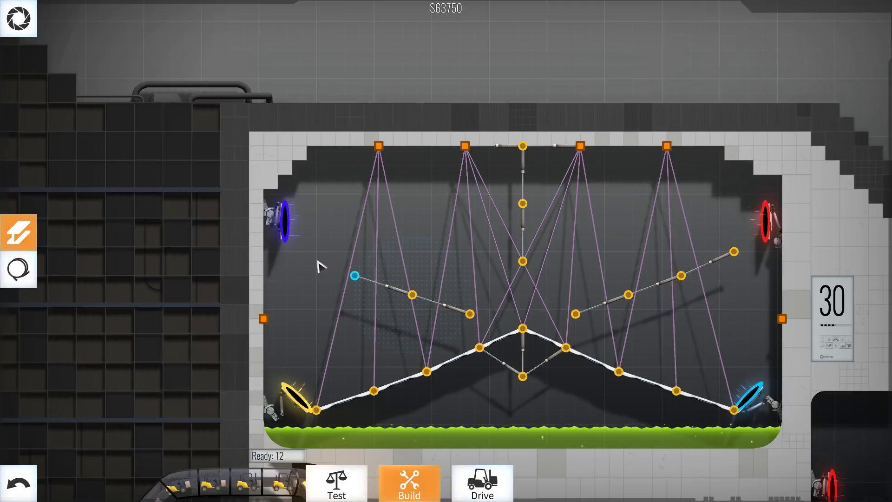
click(296, 256)
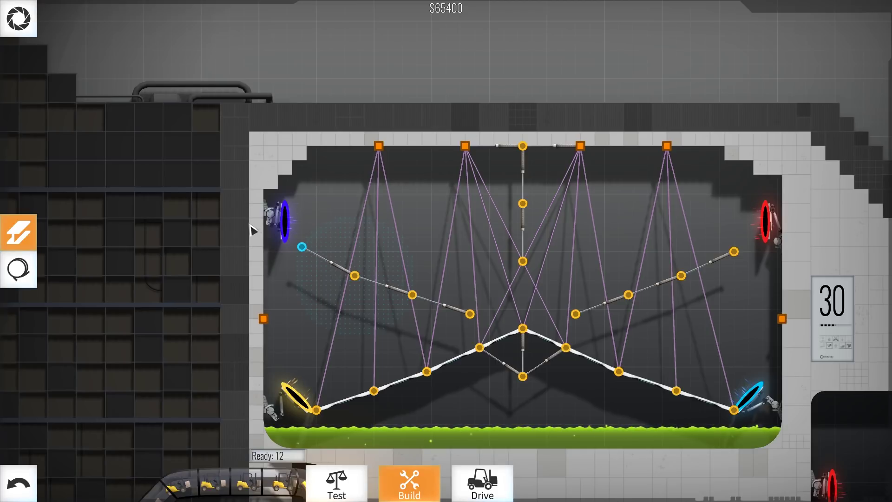
drag(247, 232, 250, 232)
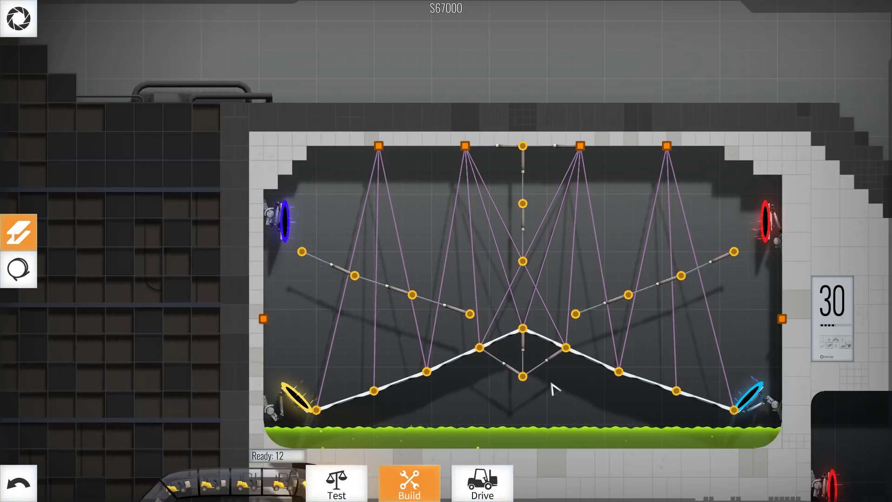
click(355, 275)
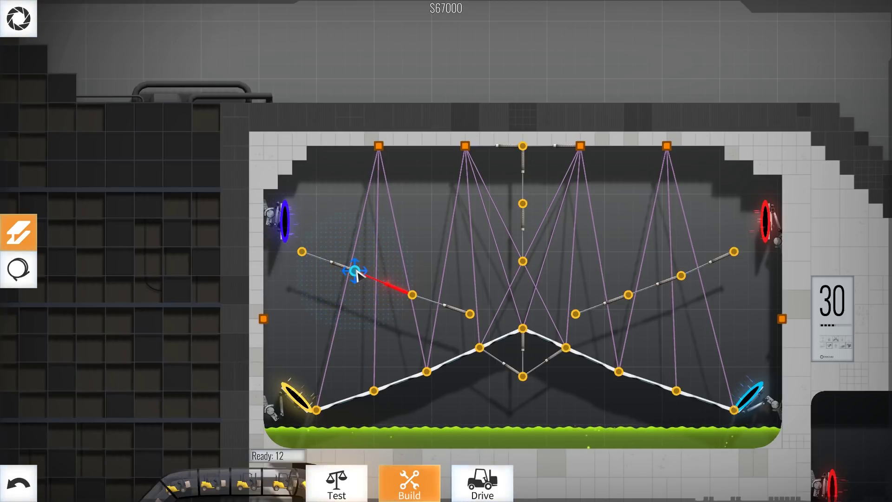
drag(411, 297, 413, 292)
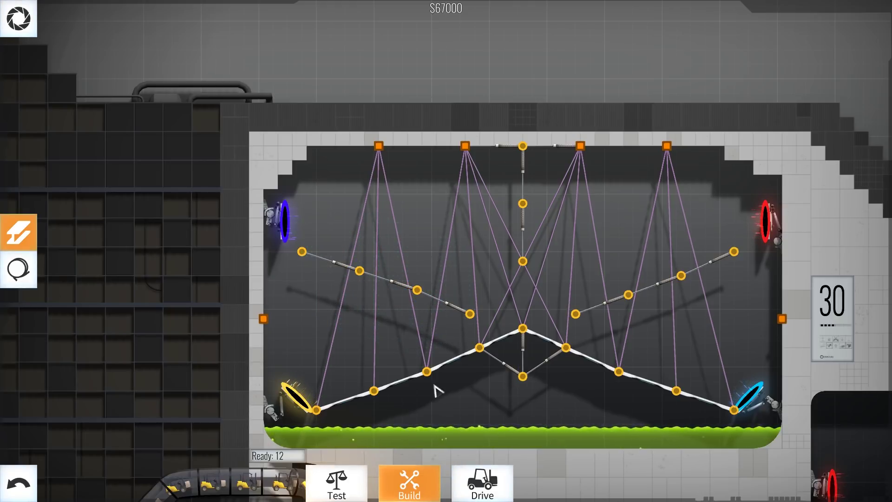
Step: Convert the upper-left and upper-right diagonals' three segments each to road, linking the centre joint
click(328, 261)
click(388, 280)
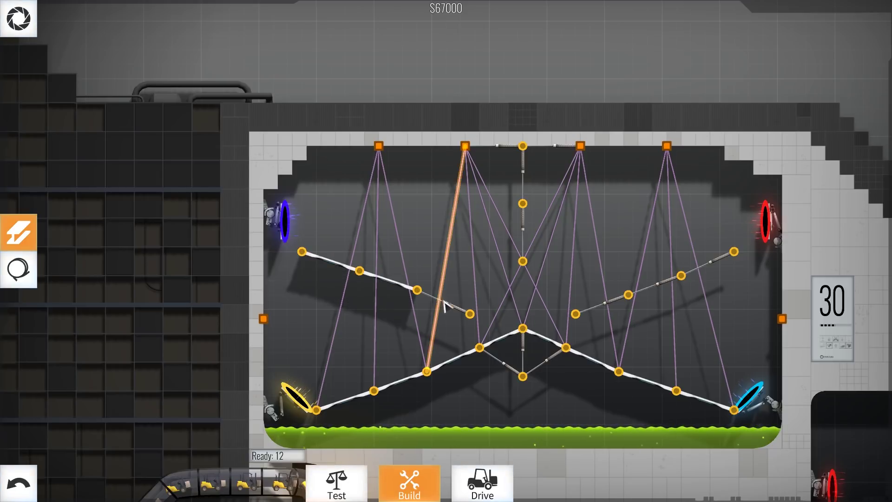
click(446, 307)
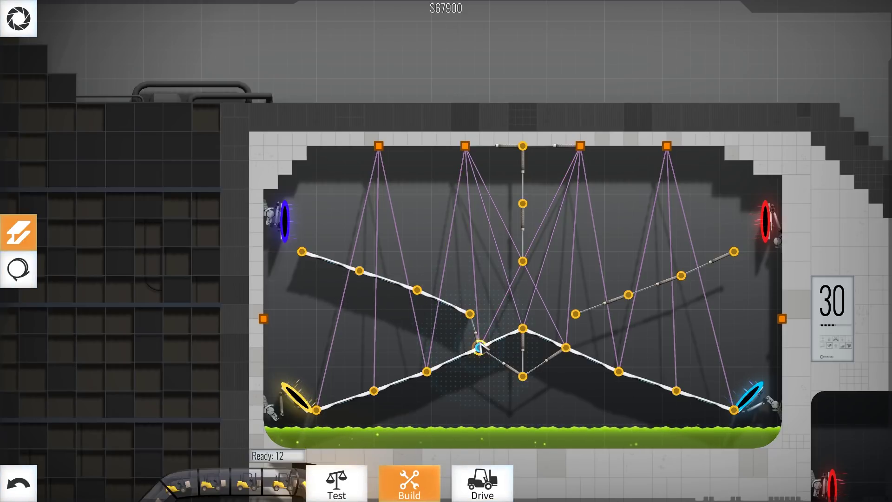
drag(470, 313, 524, 331)
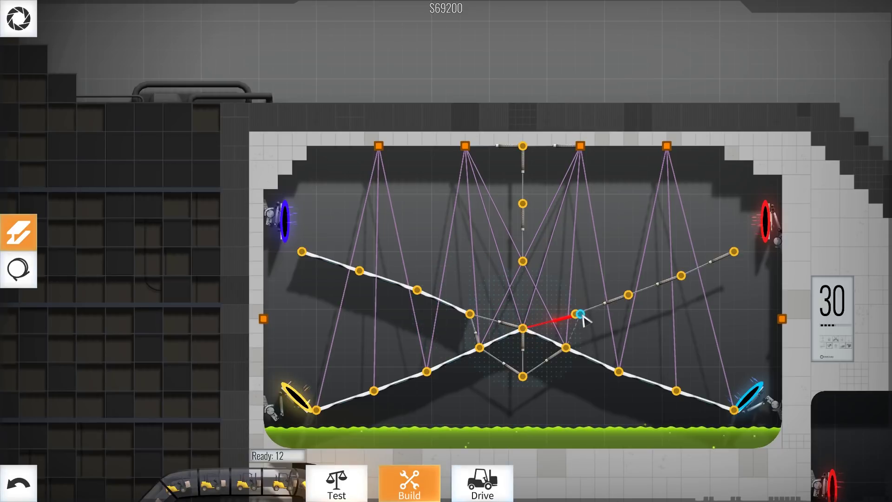
click(601, 305)
click(654, 284)
click(707, 262)
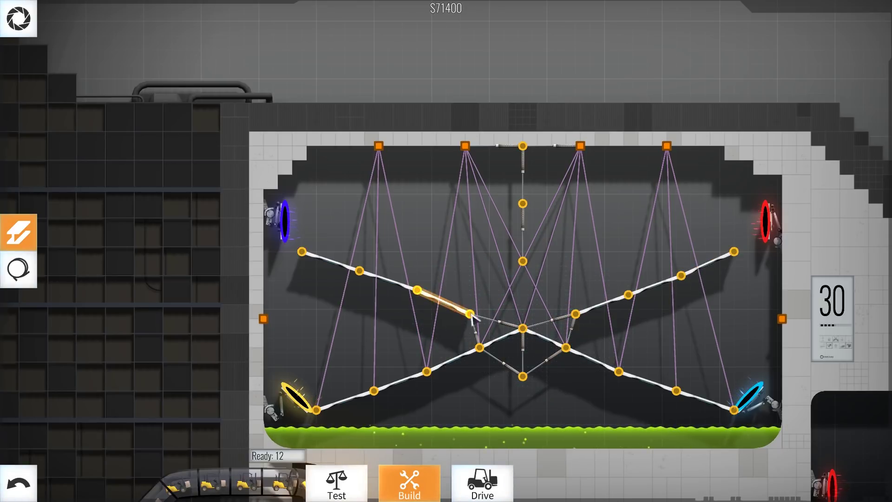
Step: Add six ropes tying the left, crossing and right upper-ramp joints to the ceiling anchors
click(21, 271)
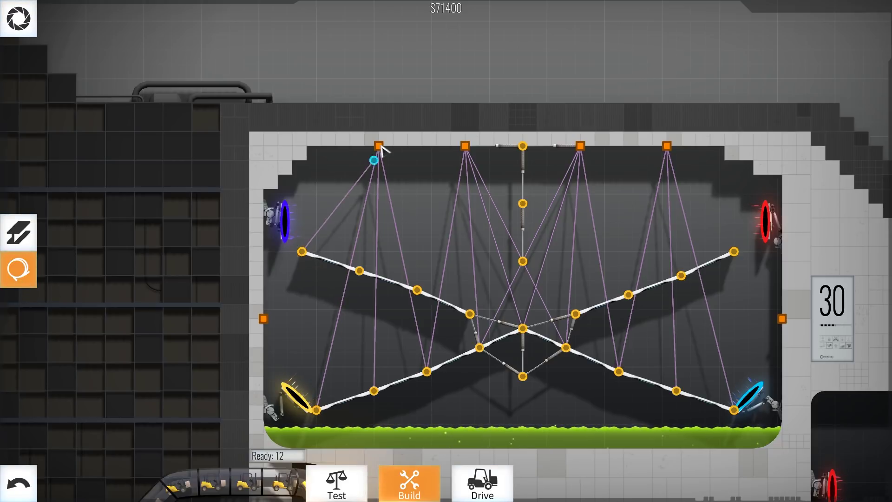
drag(376, 239, 359, 275)
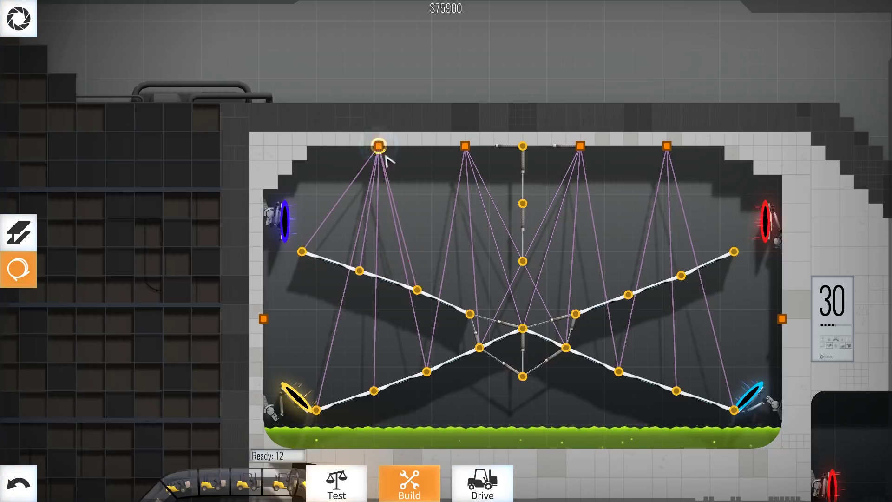
mouse_move(408, 191)
mouse_down()
mouse_move(470, 313)
mouse_move(466, 145)
mouse_up()
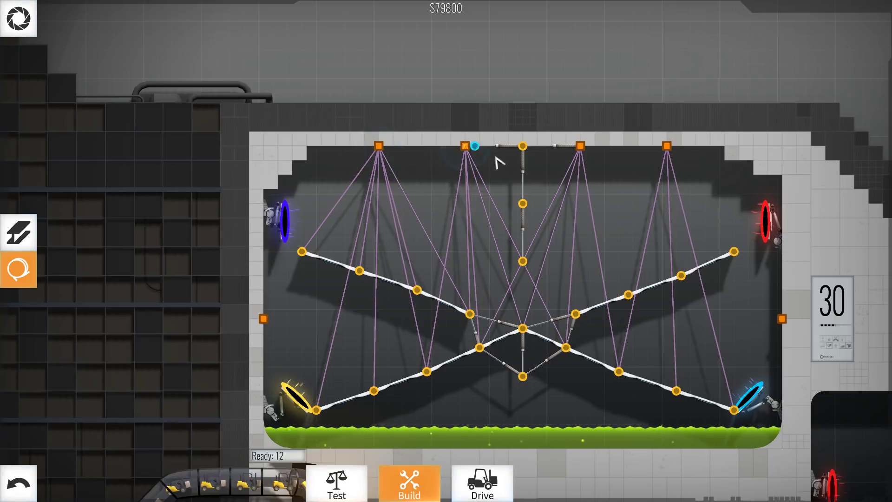
drag(532, 175, 526, 332)
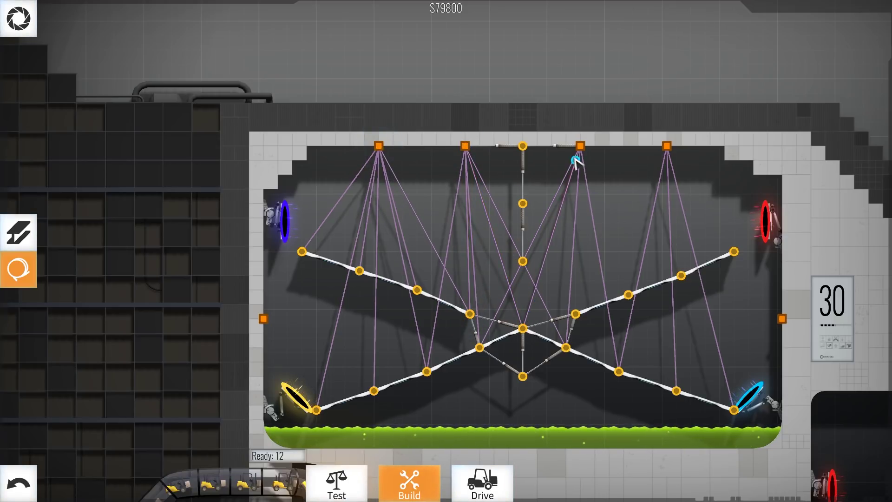
drag(577, 222, 574, 314)
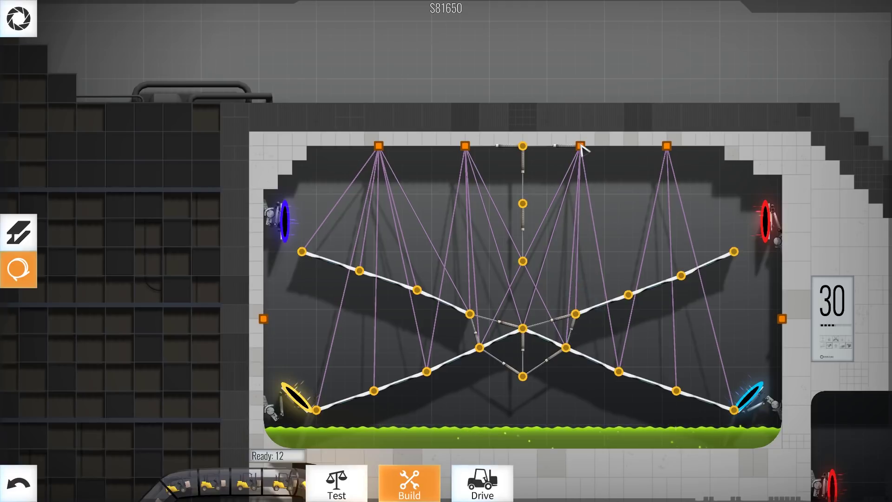
drag(582, 148, 629, 297)
drag(648, 200, 685, 282)
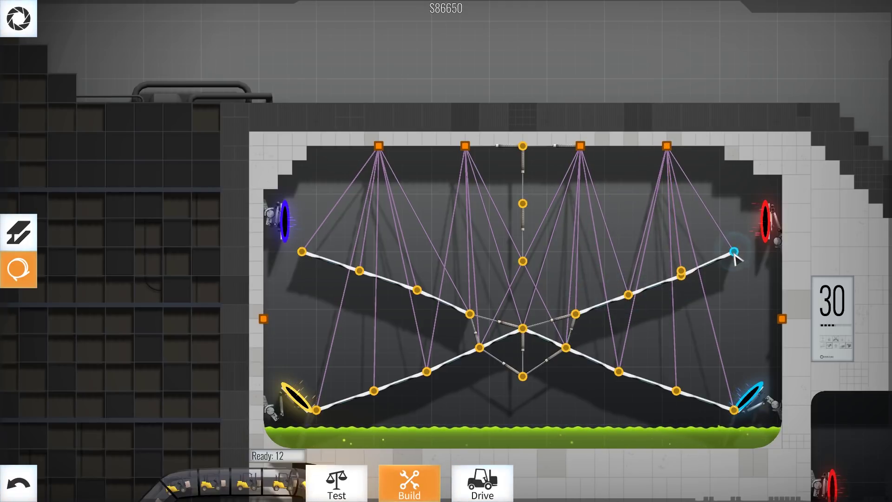
Step: Test-drive, delete both segments of the central hanging post, then test-drive again
click(507, 480)
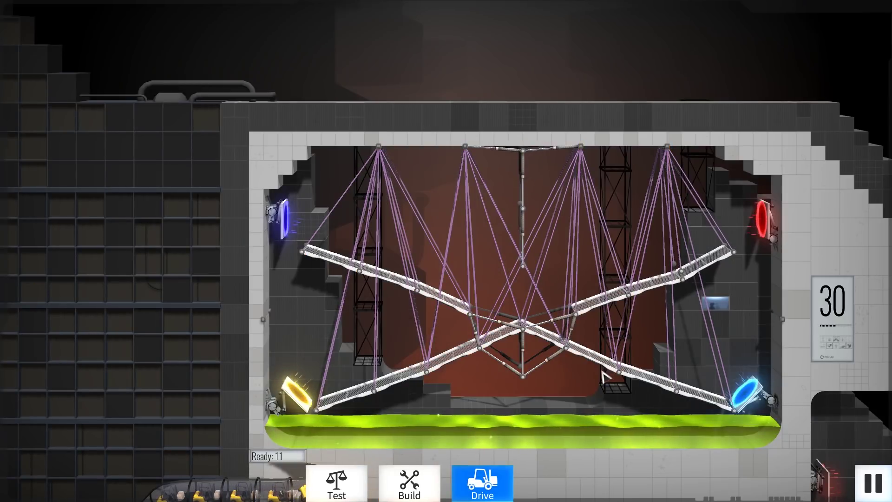
click(421, 492)
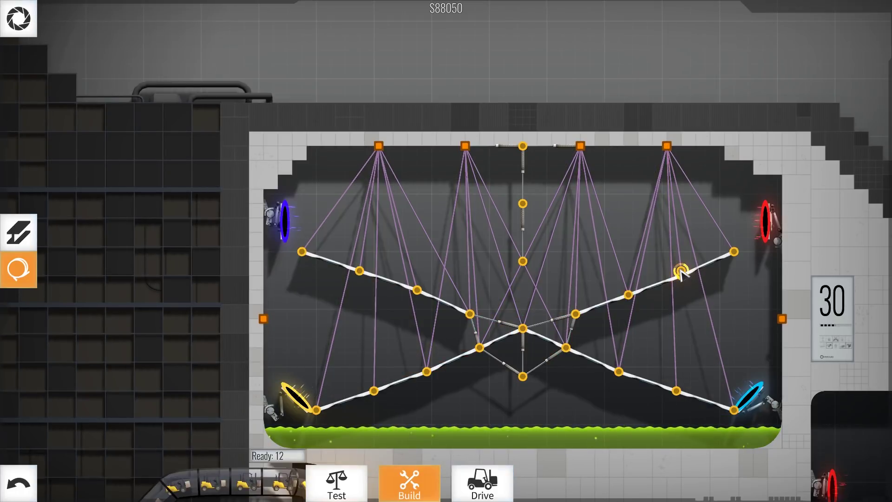
right_click(524, 237)
right_click(522, 174)
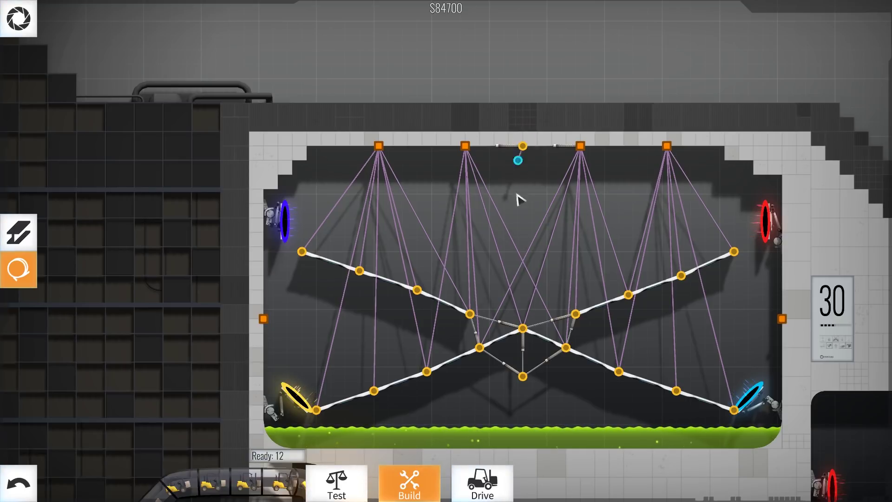
click(482, 484)
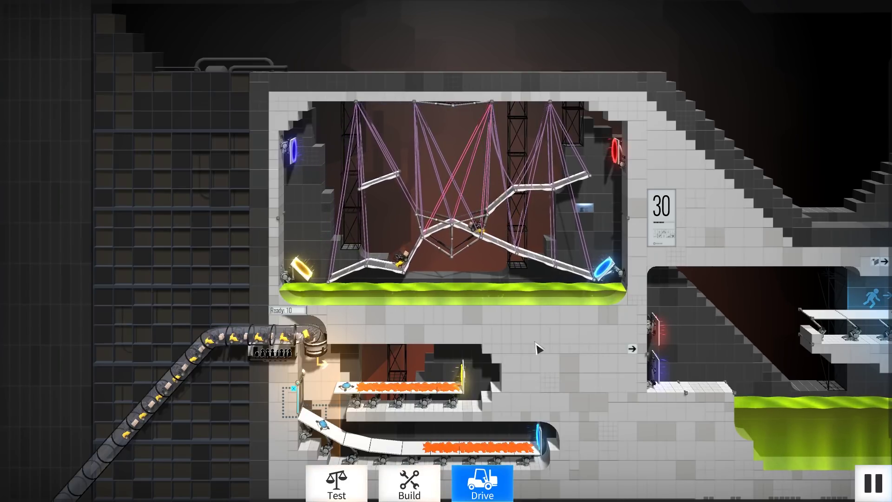
click(422, 488)
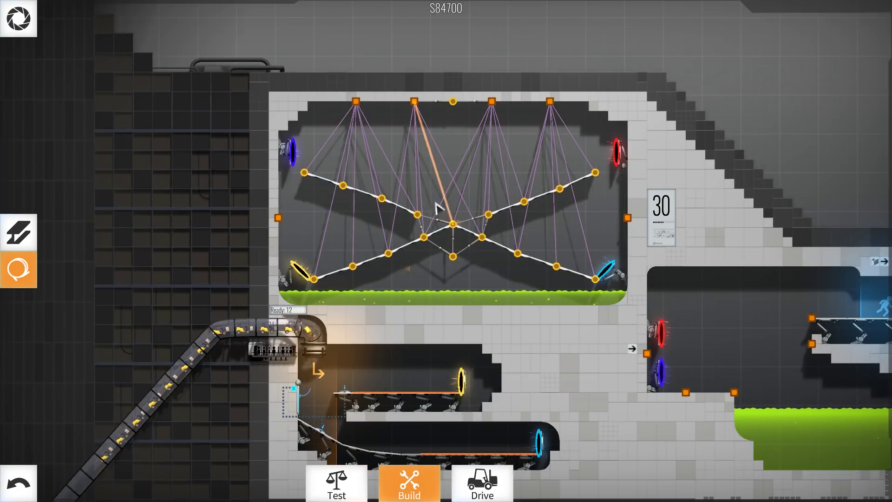
Step: Delete the upper-left ramp's three segments and its leftover joints
click(409, 211)
click(362, 195)
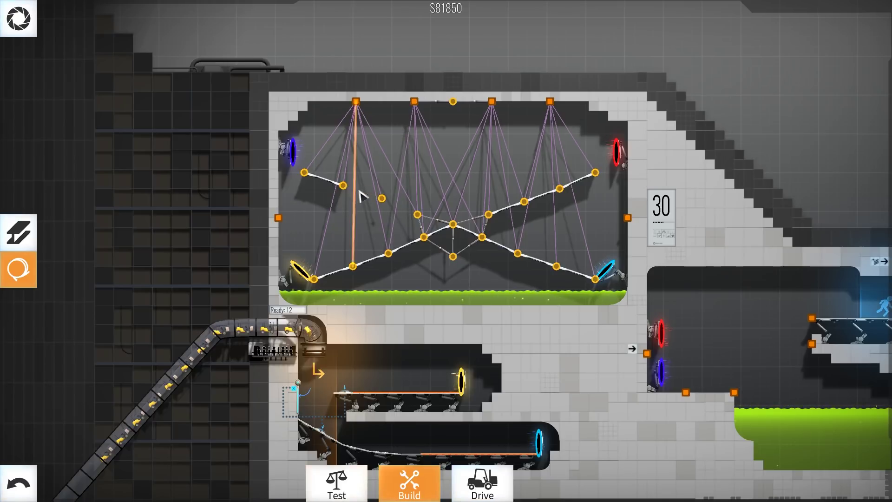
click(324, 180)
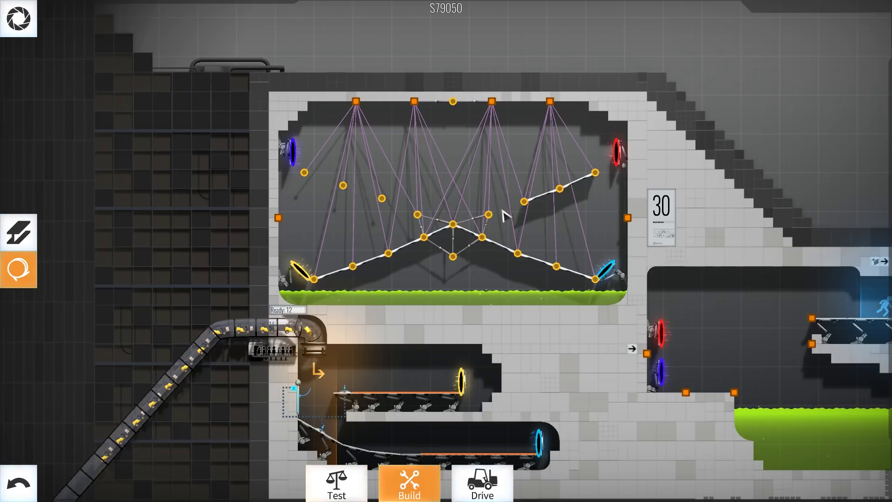
click(382, 199)
click(343, 185)
click(304, 172)
Step: Remove the upper-right ramp's joints and segments, then start a test drive
click(524, 201)
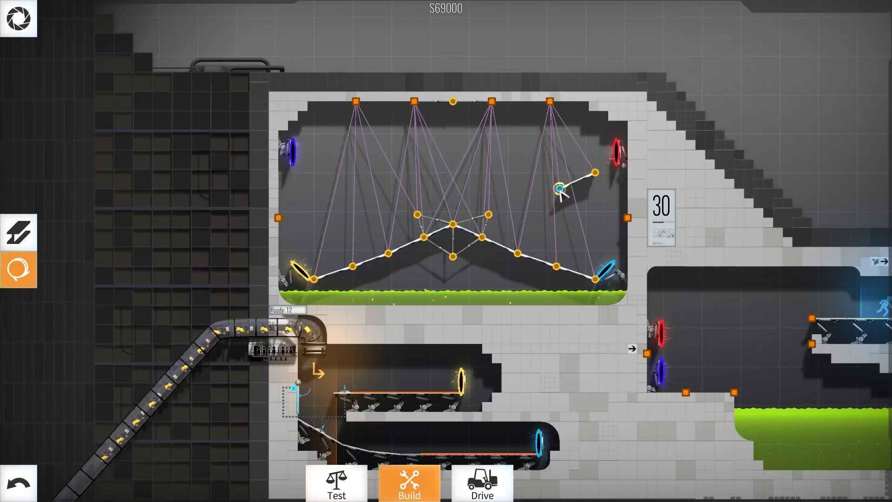
click(559, 188)
click(482, 484)
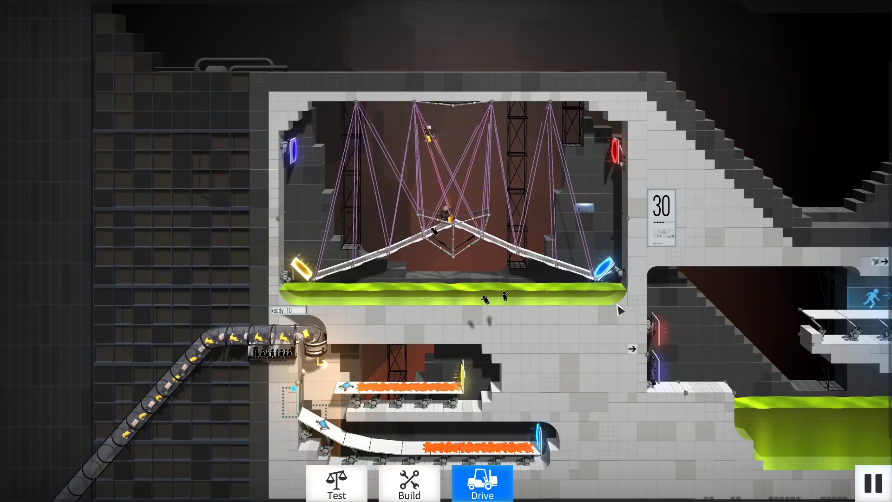
Step: Stop the test and delete the old road's centre and right-side joints and ropes
click(408, 482)
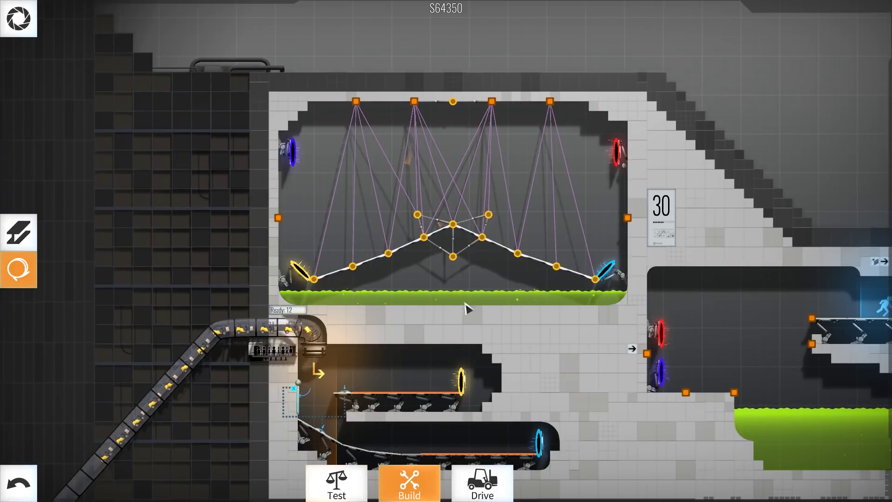
drag(359, 268, 340, 252)
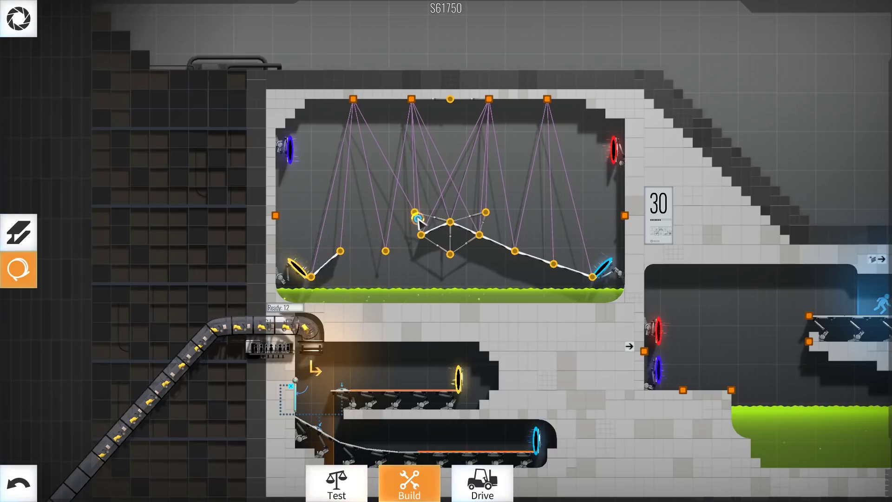
right_click(450, 222)
right_click(414, 213)
right_click(421, 234)
right_click(479, 236)
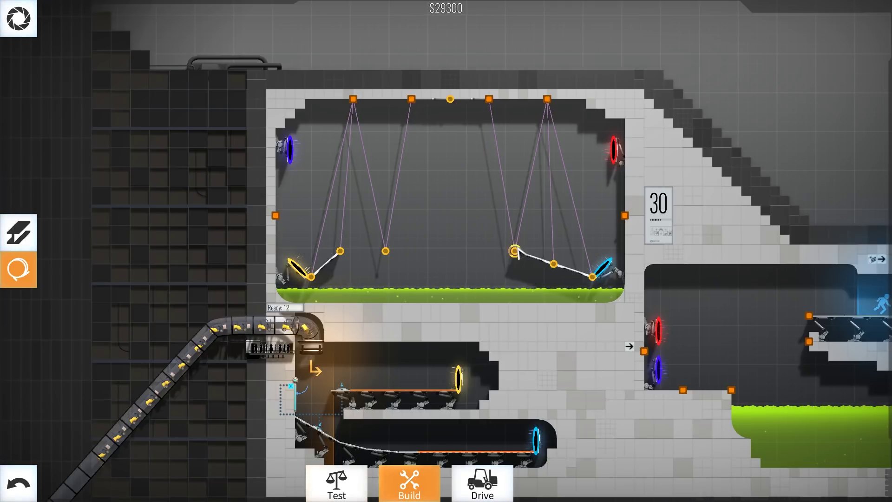
right_click(514, 251)
right_click(553, 264)
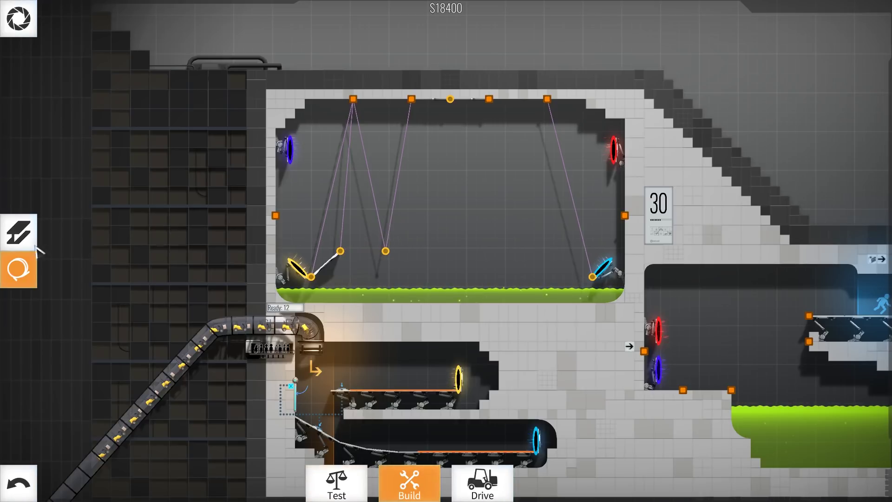
Step: Lay a new curved road from the left ramp across the chamber up to the red portal
click(20, 233)
click(340, 251)
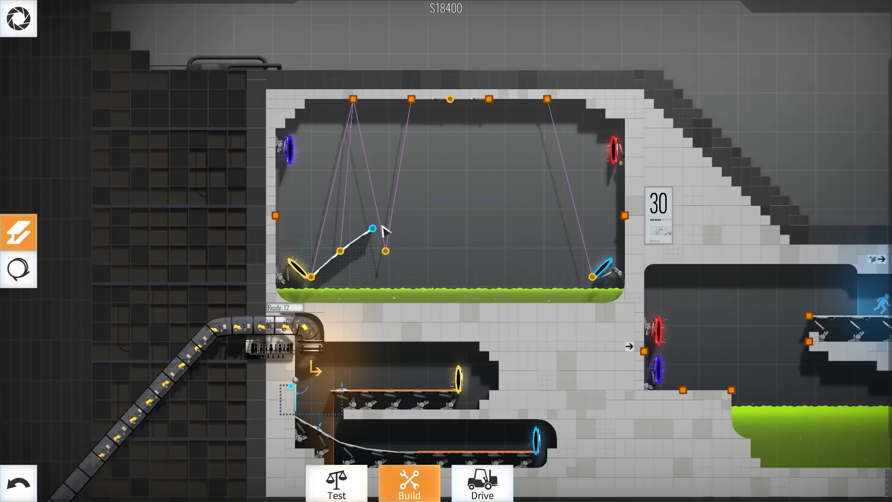
click(373, 228)
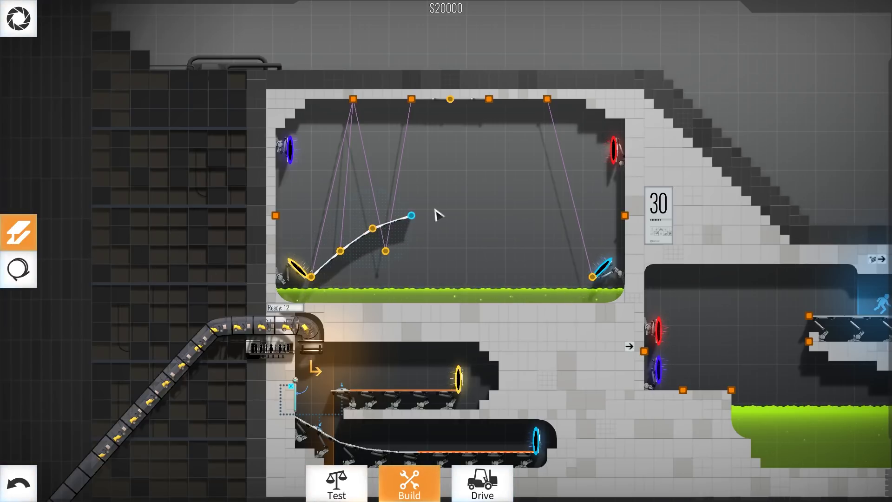
click(411, 215)
click(538, 210)
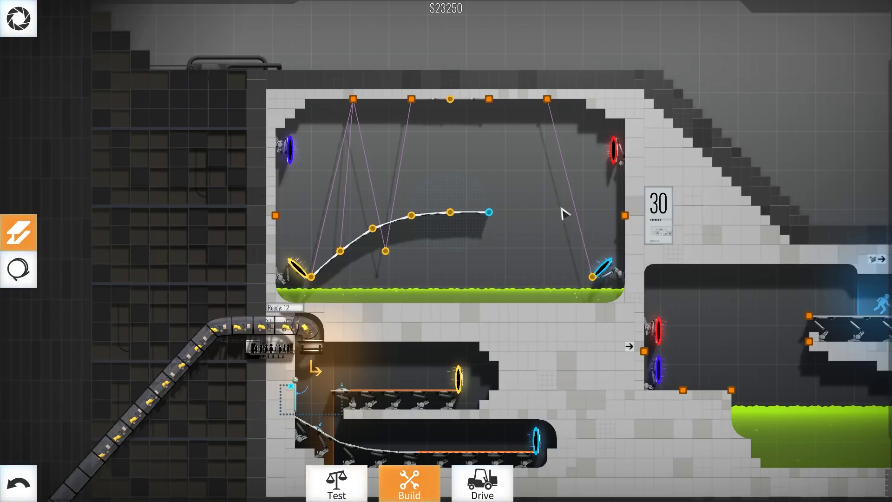
click(568, 214)
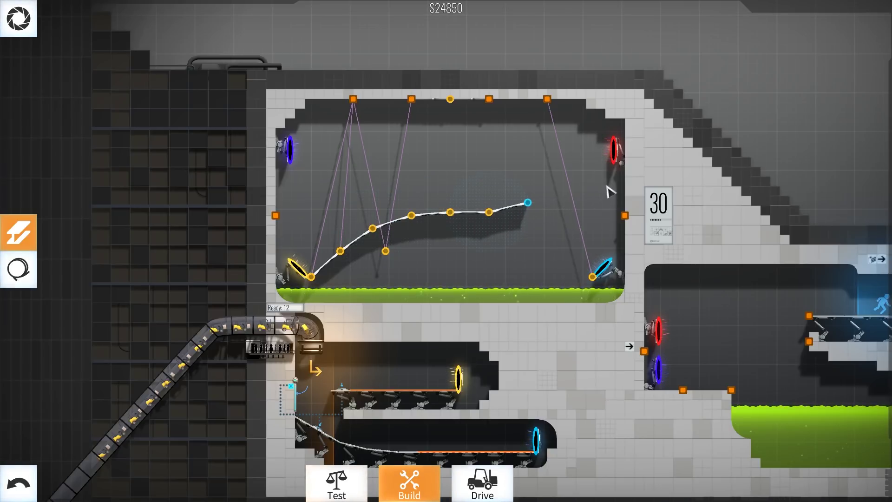
click(625, 168)
click(634, 150)
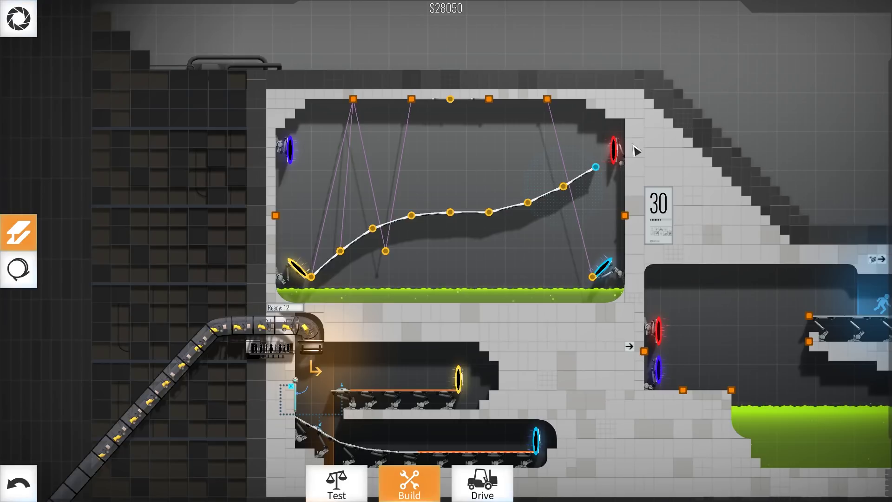
right_click(639, 153)
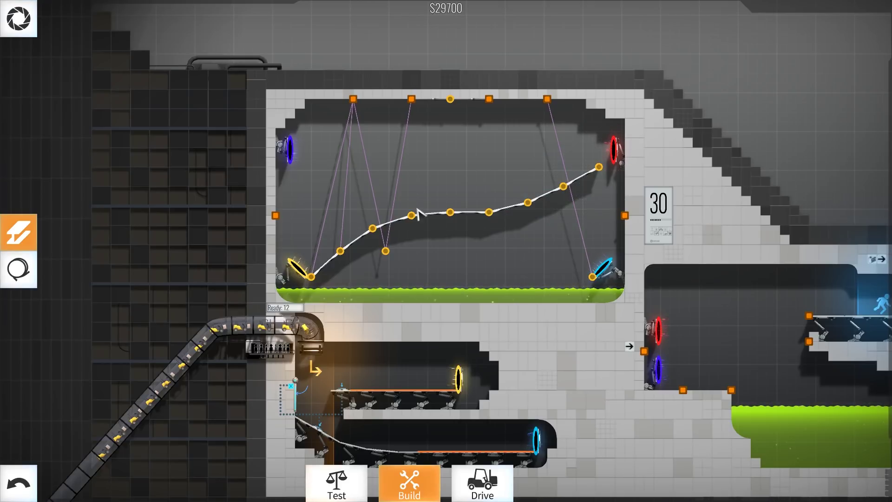
Step: Remove the cable node under the road and hang the road from the ceiling anchors with cables
click(341, 251)
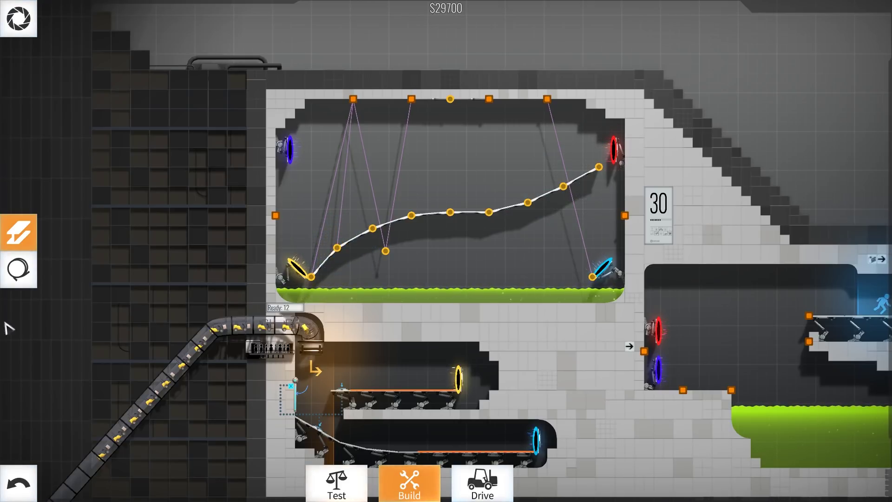
right_click(387, 253)
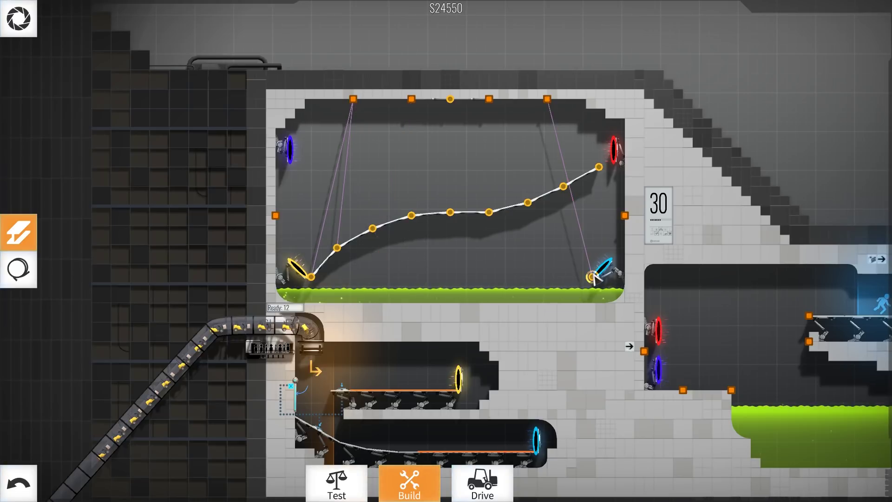
click(18, 269)
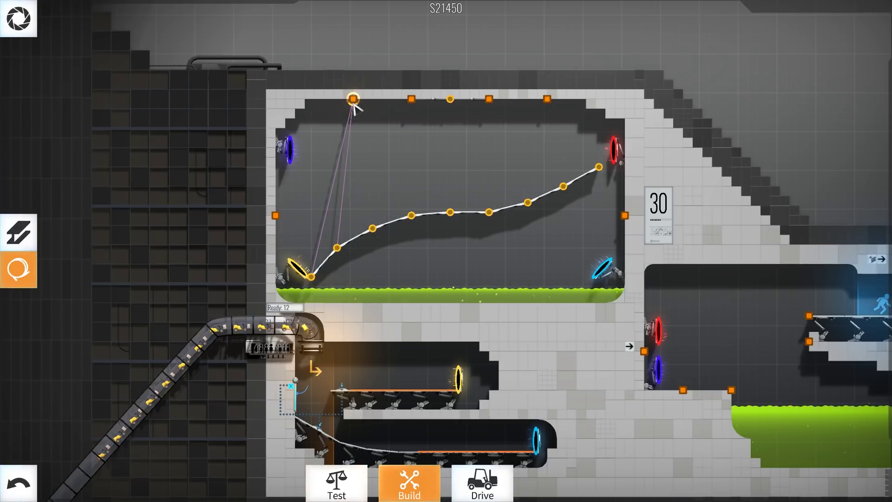
drag(385, 241, 374, 230)
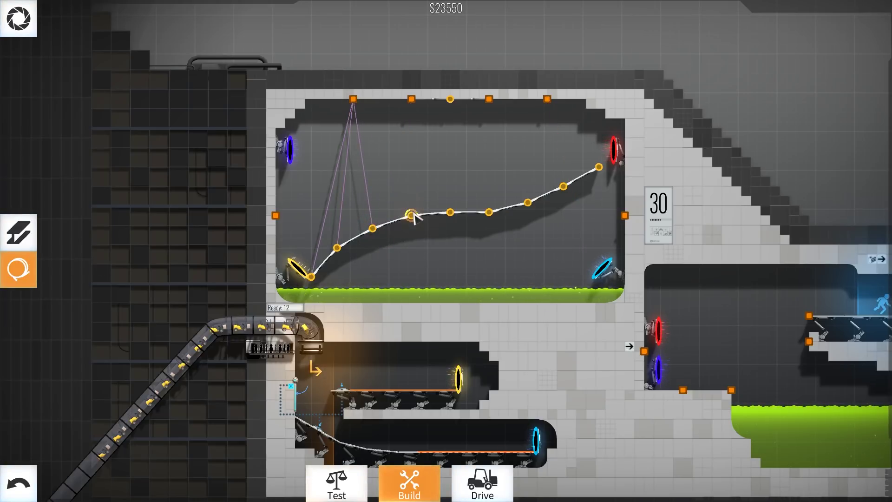
drag(353, 100, 412, 206)
mouse_move(403, 98)
mouse_down()
mouse_move(411, 99)
mouse_move(452, 214)
mouse_up()
mouse_move(490, 102)
mouse_down()
mouse_move(486, 216)
mouse_move(547, 100)
mouse_up()
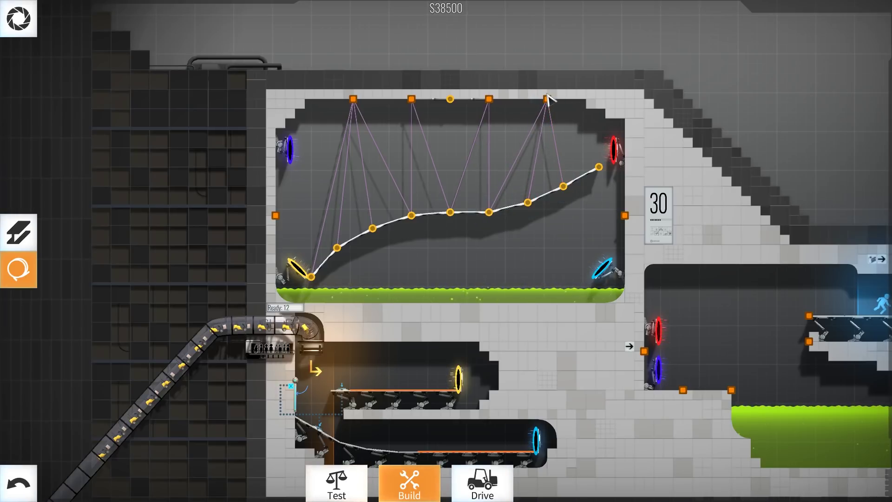
Step: Test the convoy, pull the two lower-left road joints up and left, and retest
click(487, 470)
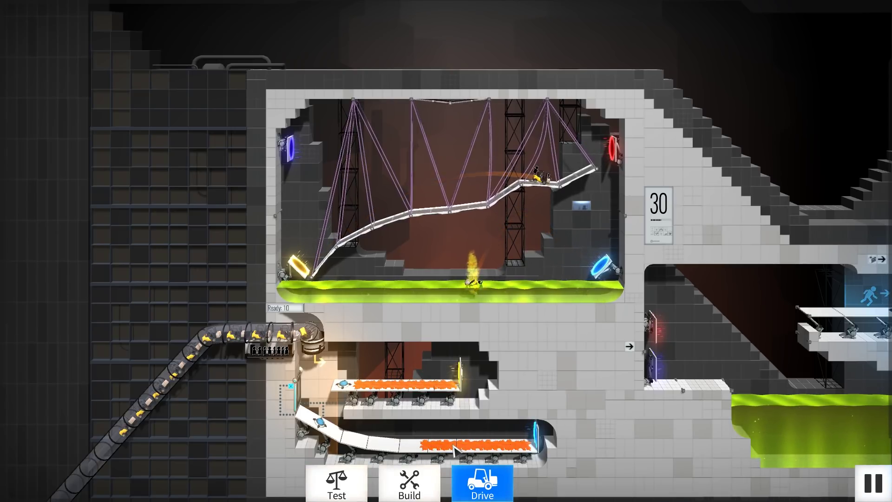
click(435, 470)
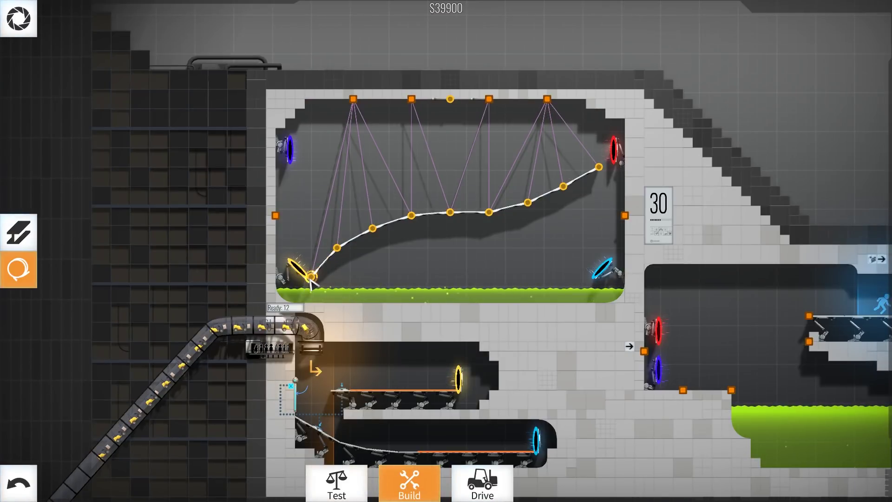
drag(310, 278, 305, 273)
drag(337, 249, 325, 244)
click(483, 479)
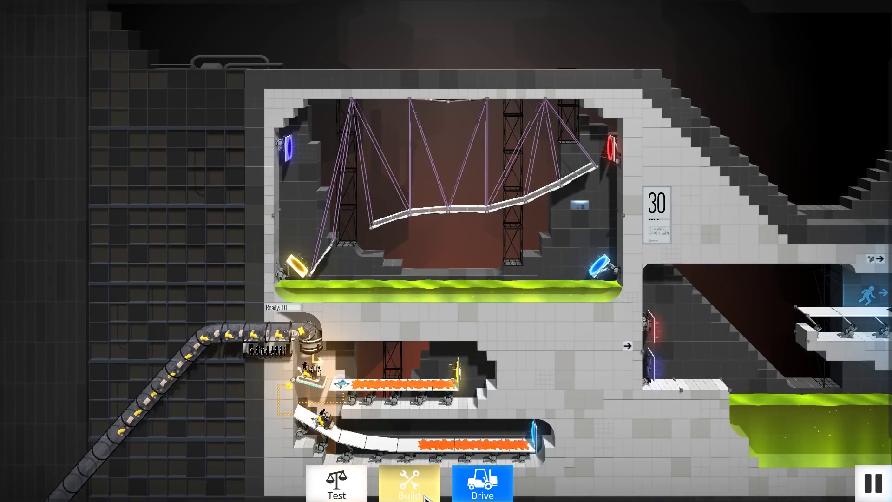
click(409, 480)
Step: Delete two middle road segments, shift a joint, and relay road between the left joints
right_click(436, 218)
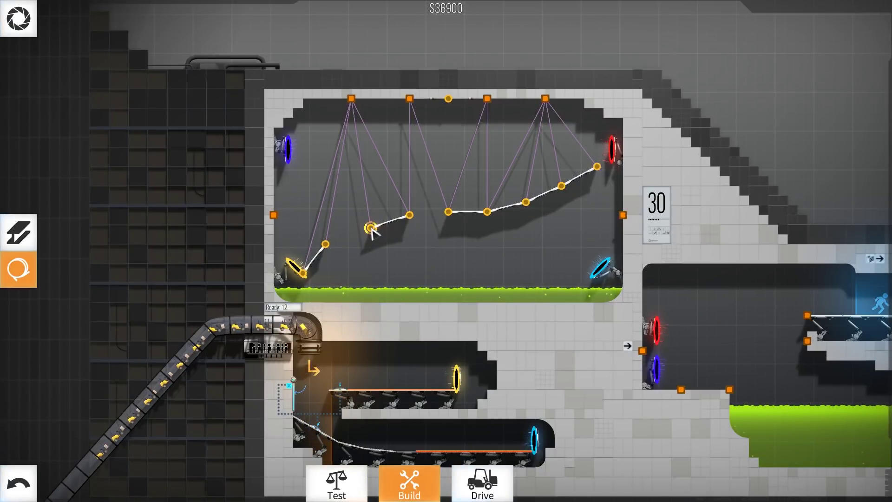
mouse_move(371, 230)
mouse_down()
mouse_move(364, 230)
mouse_move(403, 218)
mouse_up()
right_click(399, 218)
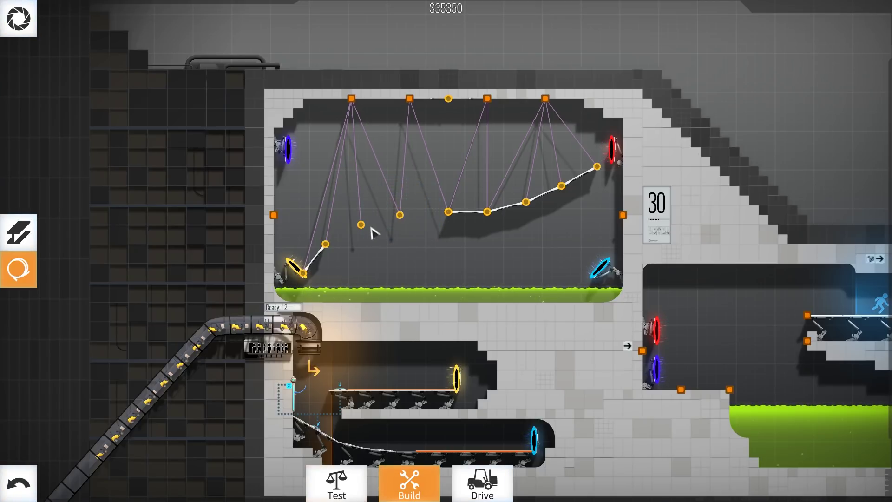
key(1)
drag(325, 244, 403, 217)
Step: Test-drive the convoy twice, then pan the view upward
key(space)
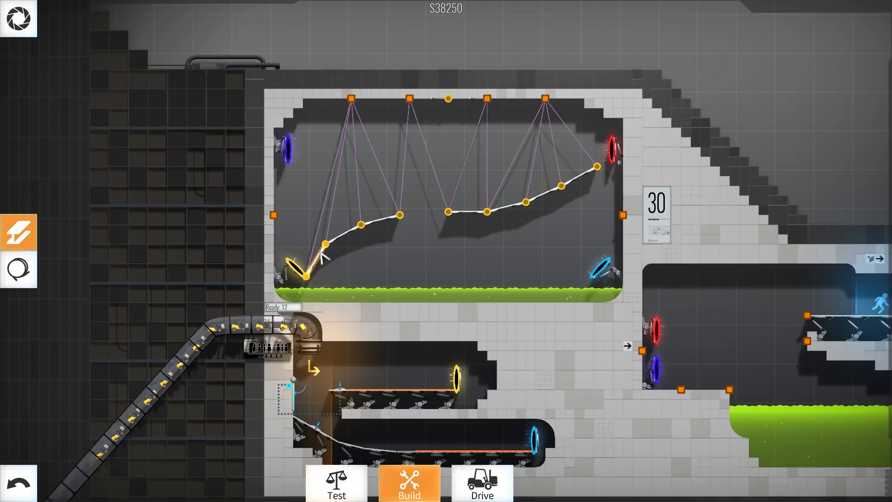
click(481, 480)
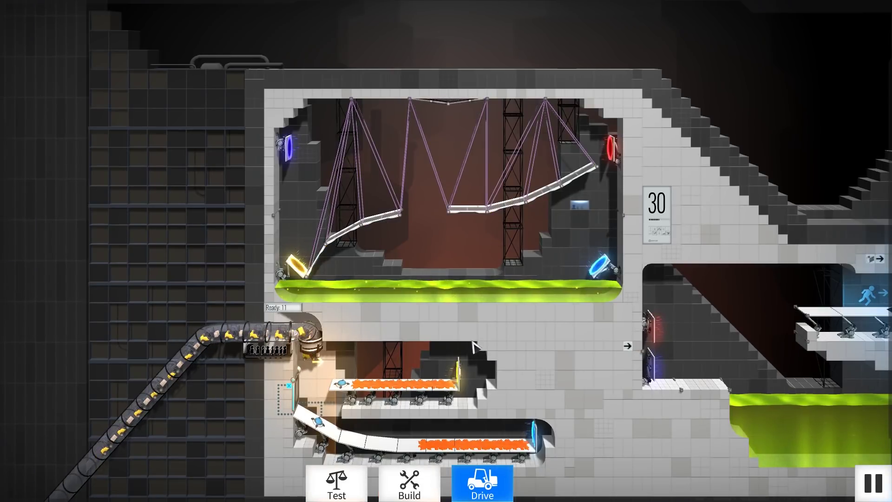
click(409, 480)
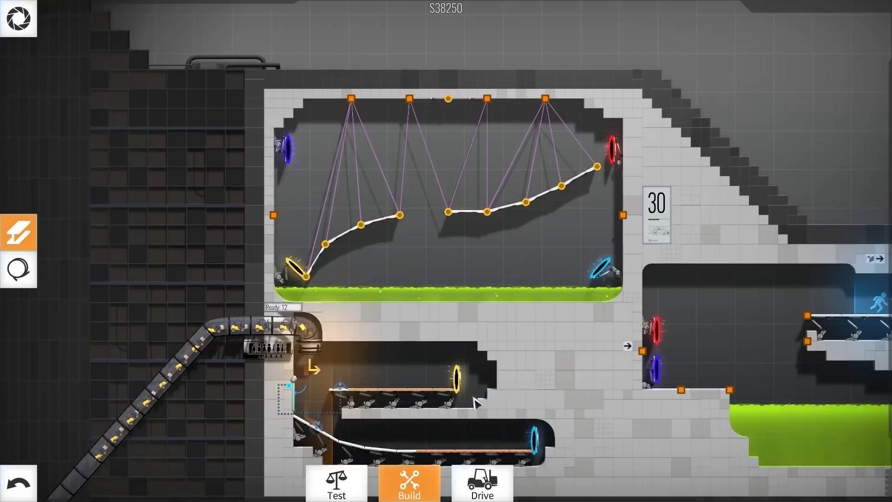
drag(507, 404, 510, 347)
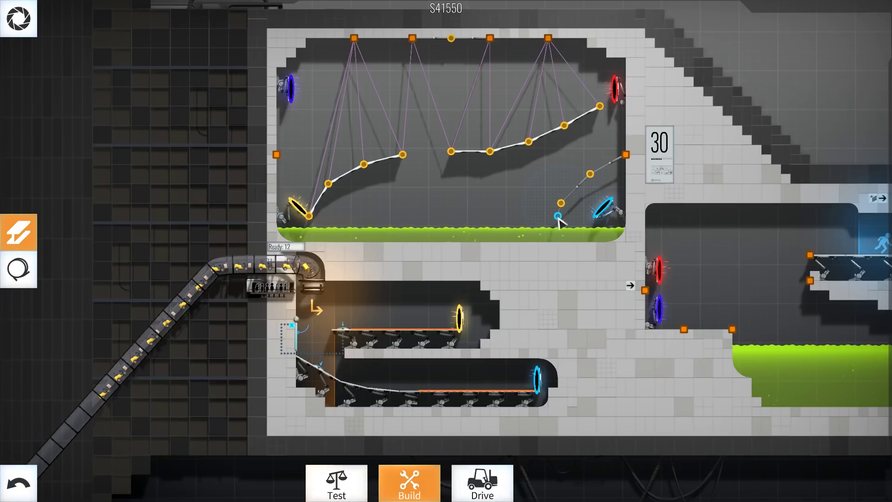
Step: Draw a ramp from the blue portal to the right-wall anchor, hang it from the ceiling, and test it
click(558, 222)
click(18, 271)
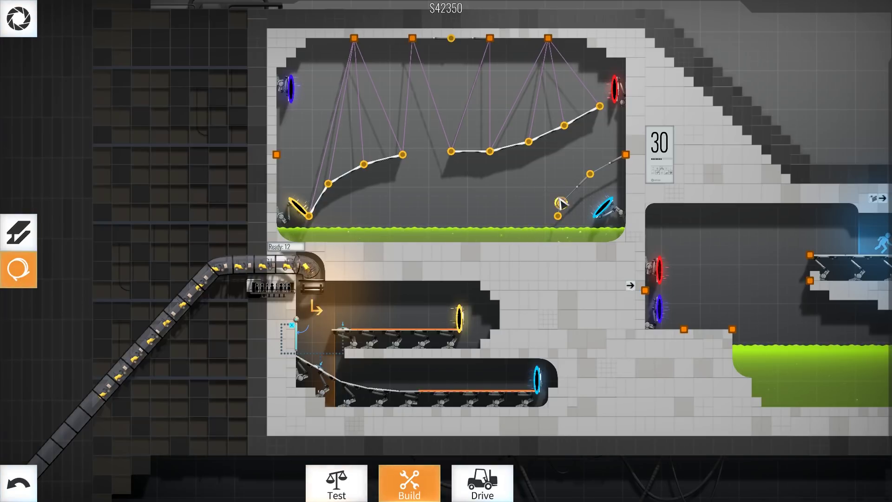
drag(548, 40, 591, 173)
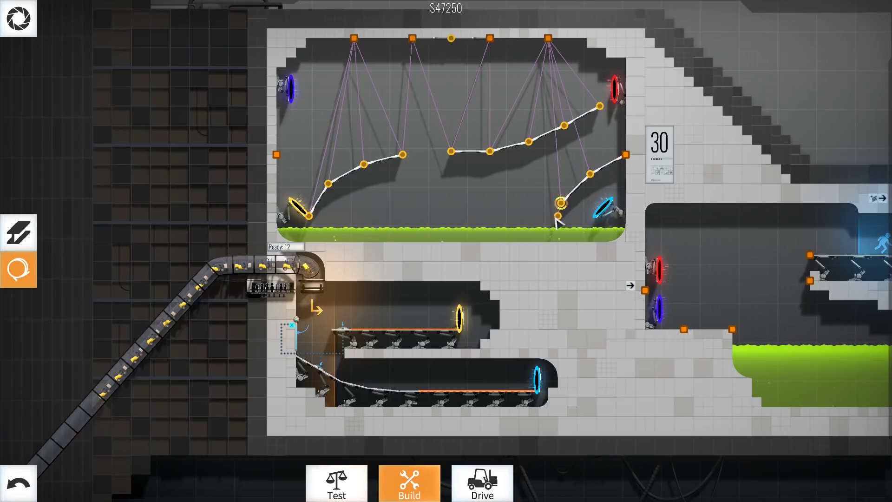
key(space)
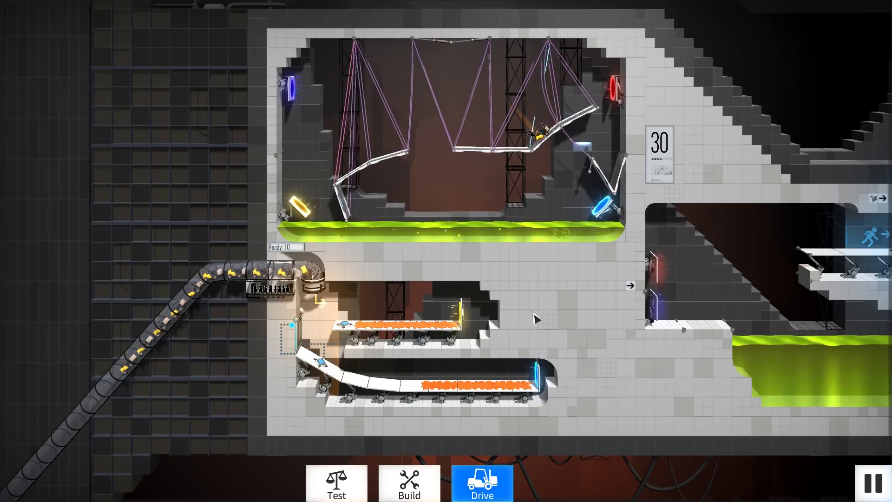
click(395, 496)
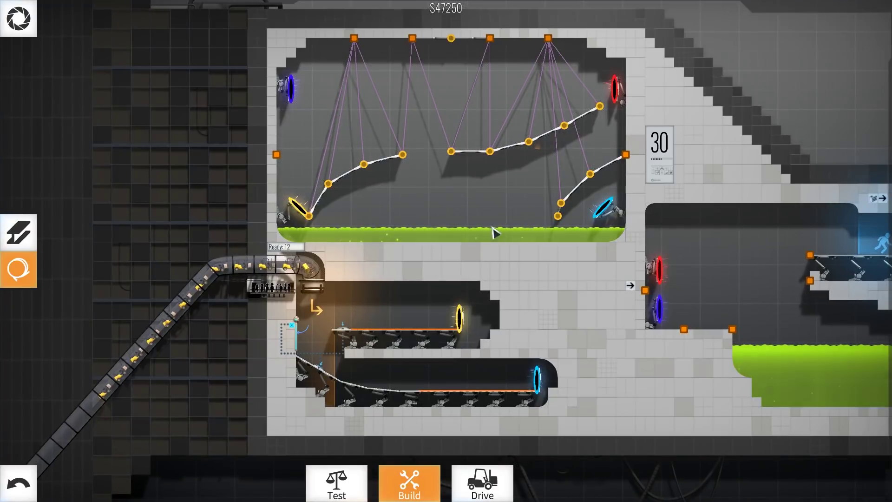
Step: Delete the right-side and middle road segments, the ceiling beam, and their joints and cables
right_click(474, 152)
right_click(512, 147)
right_click(547, 133)
right_click(578, 120)
right_click(565, 127)
right_click(529, 141)
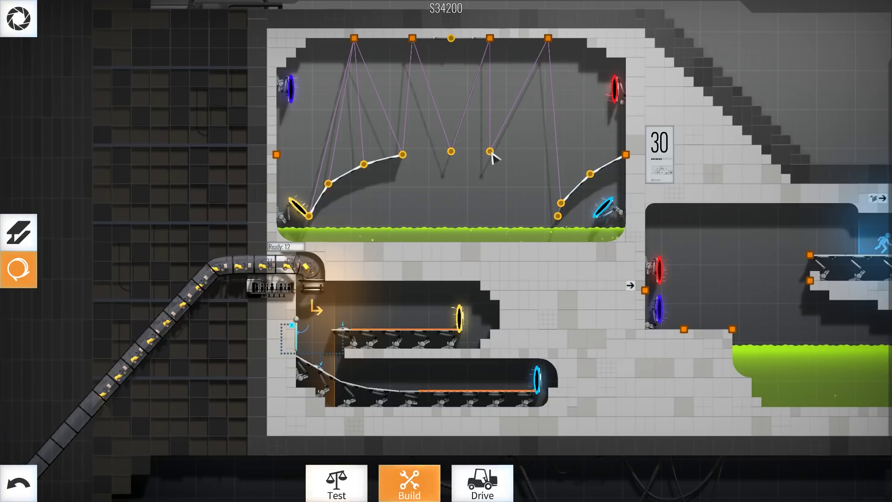
right_click(491, 152)
right_click(450, 150)
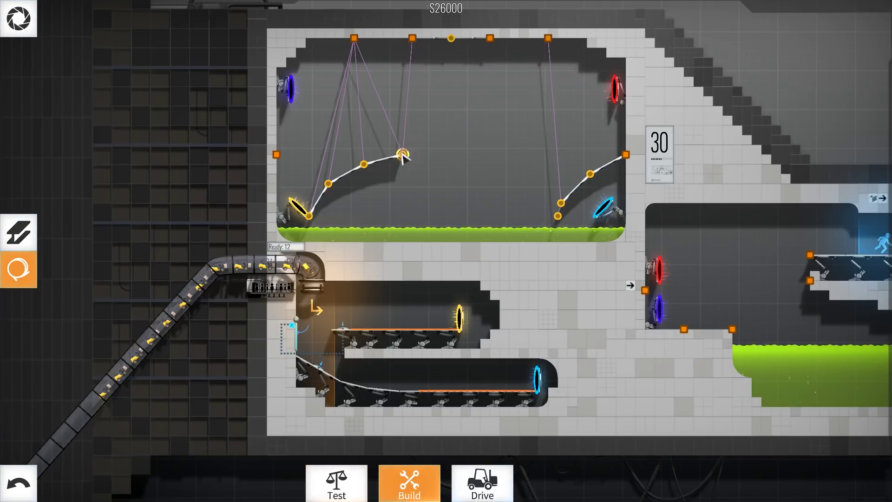
right_click(402, 155)
right_click(364, 164)
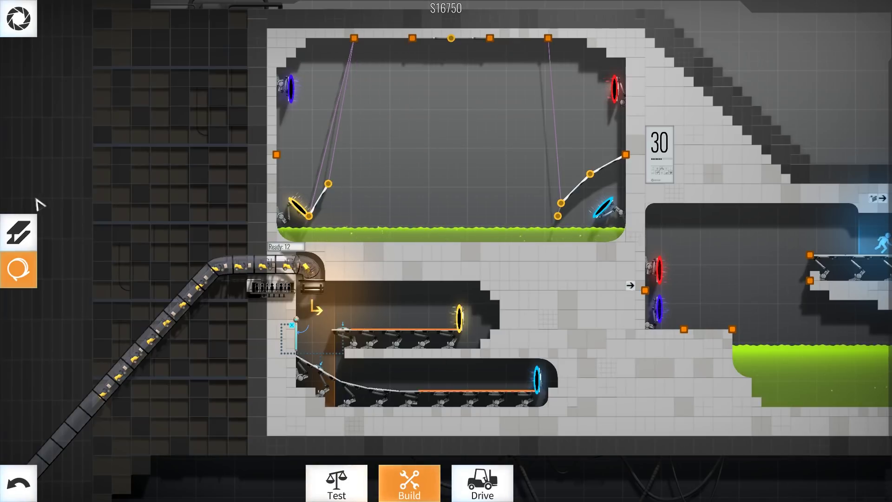
Step: Extend the left ramp upward and cable its new tip to a ceiling anchor
click(28, 230)
drag(365, 168, 369, 156)
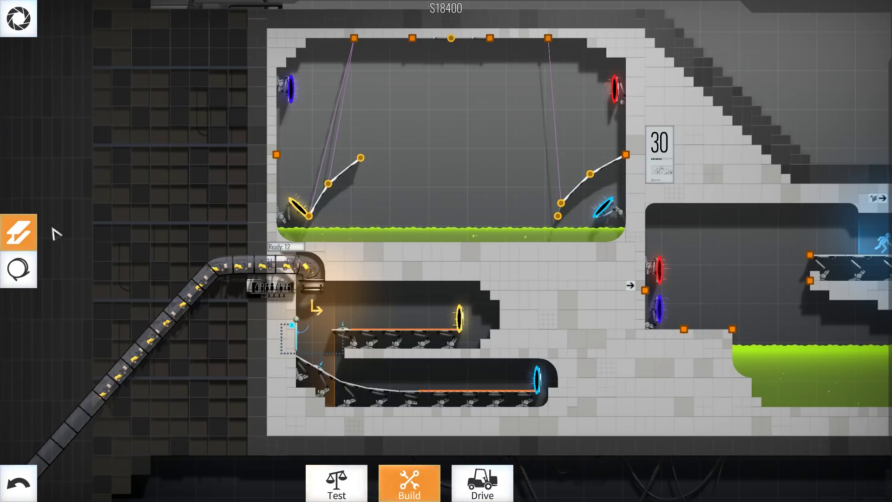
click(19, 270)
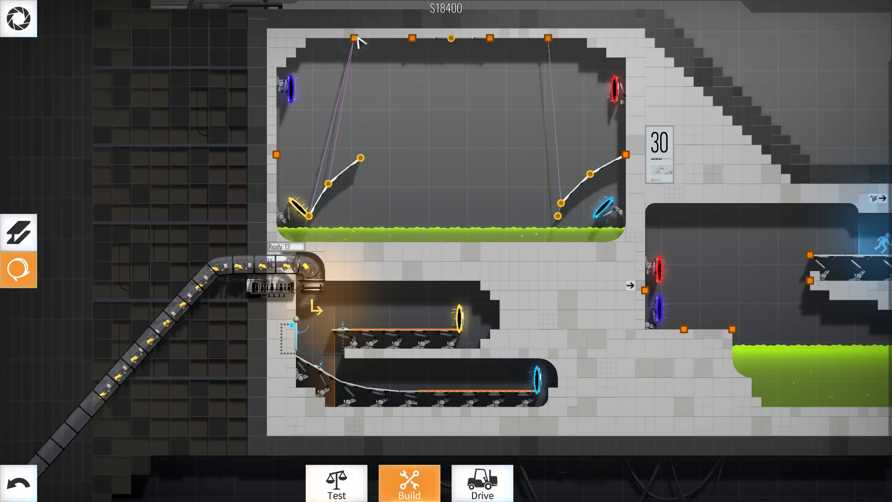
drag(354, 37, 361, 161)
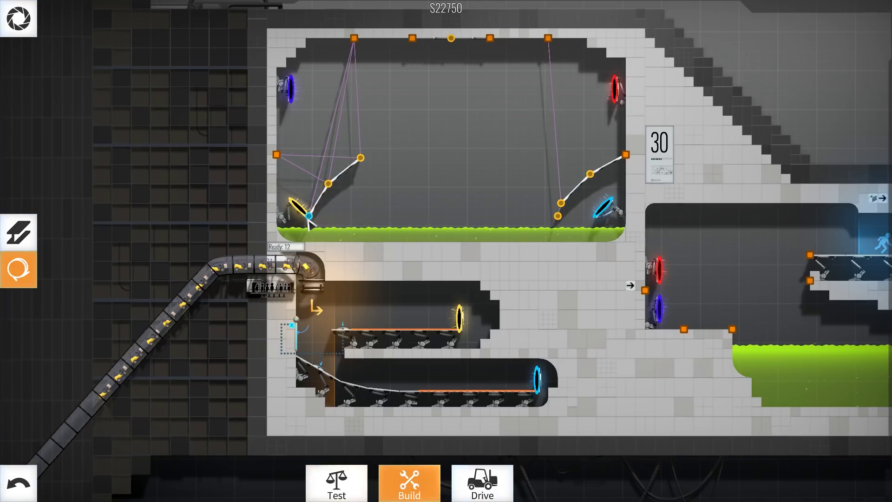
Step: Test-drive, delete the right-wall ramp's road piece, beam and cable, then test again
click(482, 480)
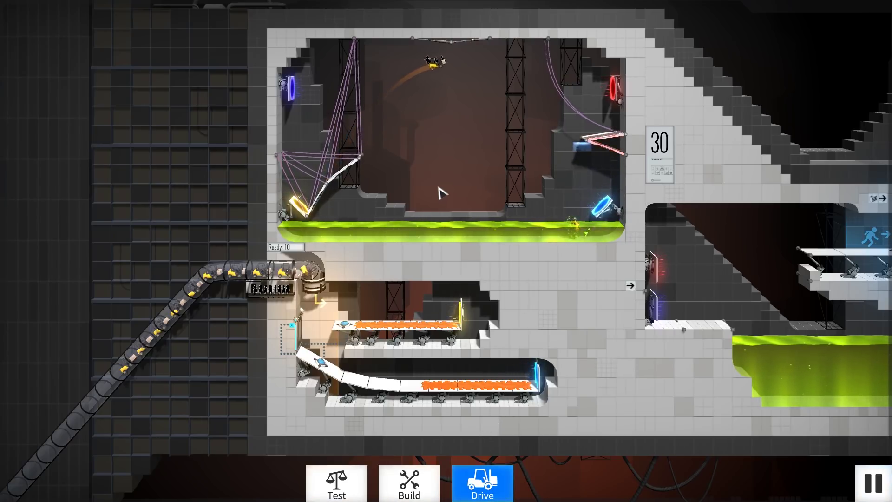
click(410, 482)
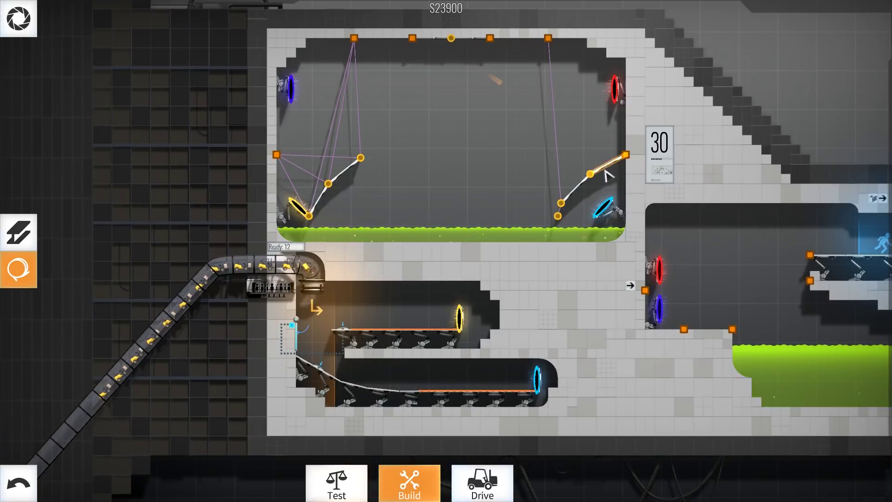
right_click(601, 171)
right_click(580, 193)
right_click(560, 209)
click(483, 482)
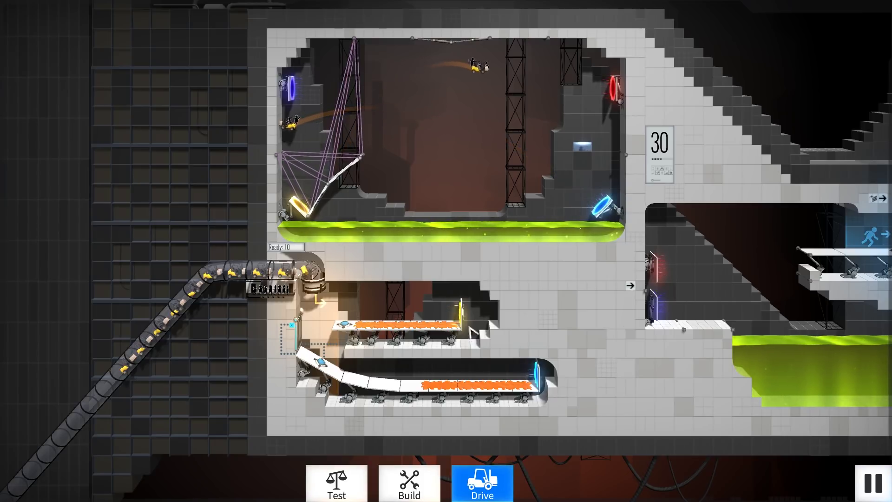
click(403, 490)
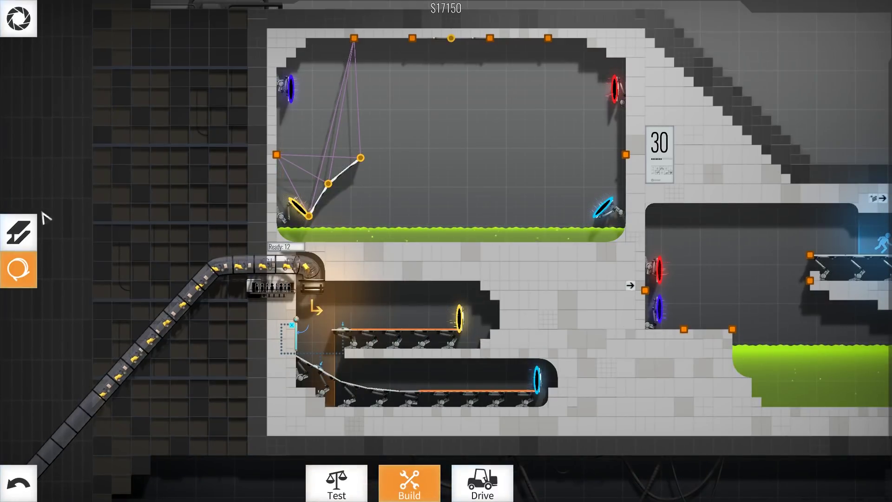
Step: Add a road piece and a bracing beam off the left launch ramp, then start a test drive
click(7, 223)
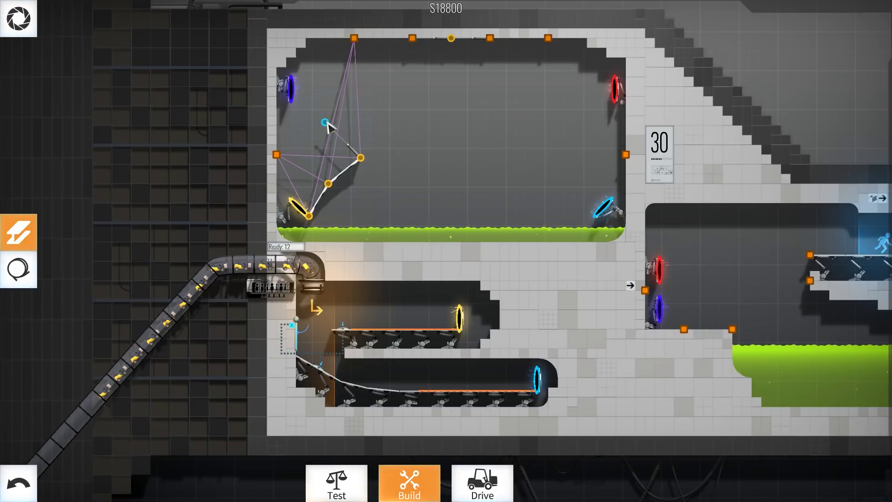
drag(296, 112, 335, 119)
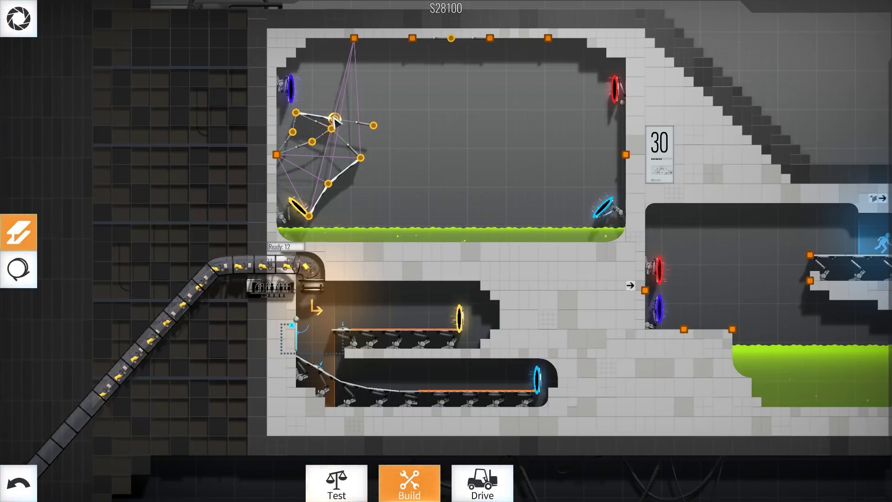
drag(336, 122, 297, 134)
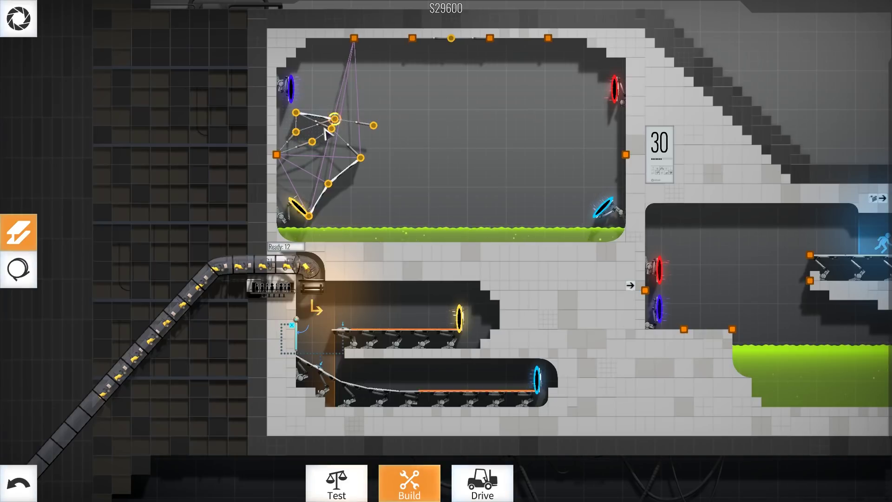
drag(296, 132, 296, 133)
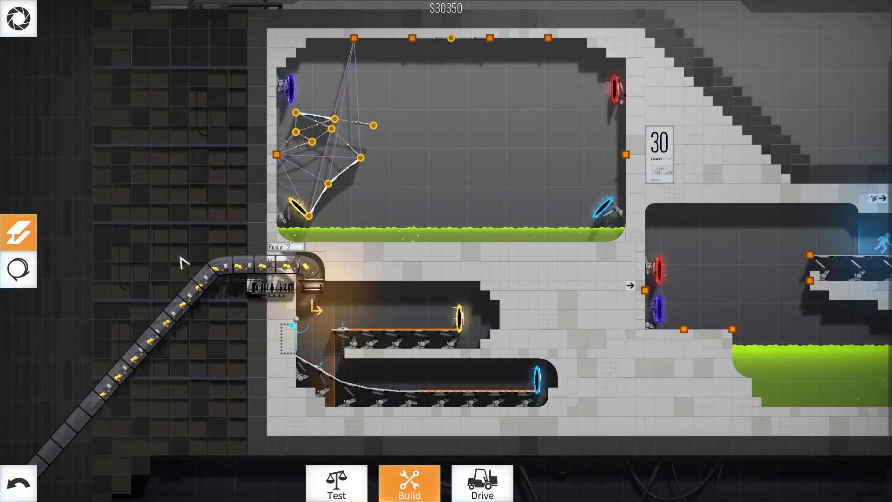
click(35, 265)
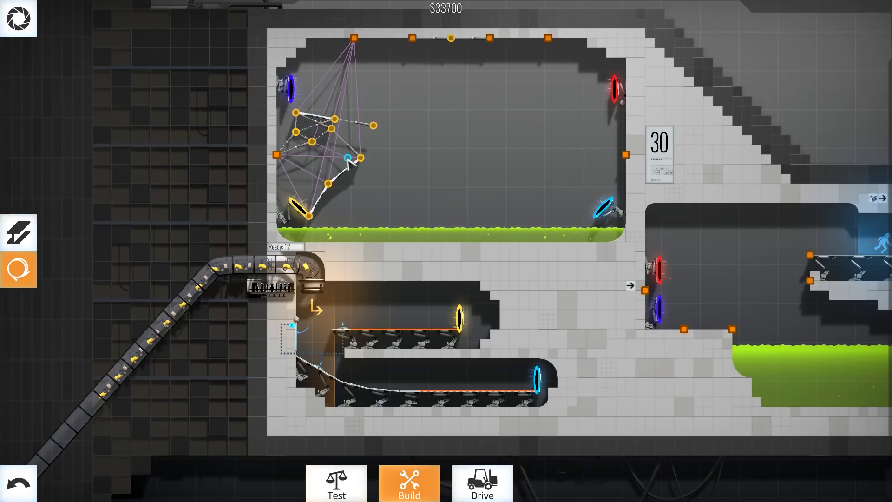
click(482, 483)
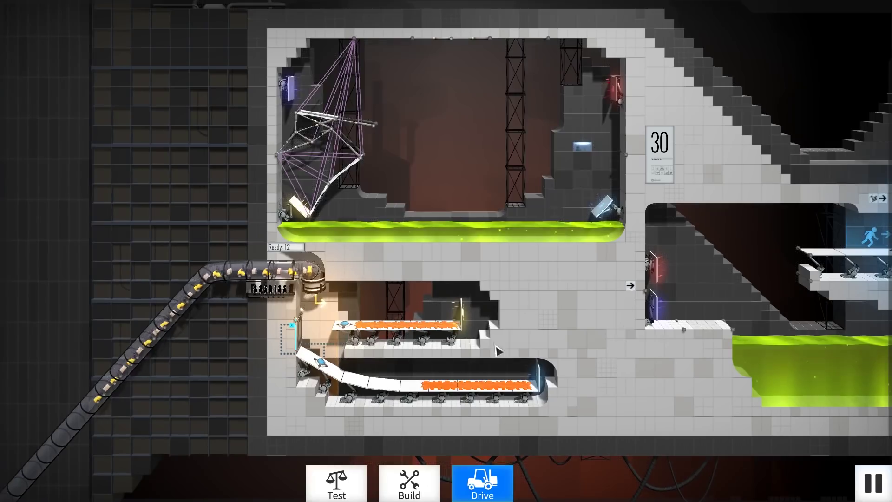
Step: Raise the launch structure's top joint near the blue portal between convoy test drives
click(414, 493)
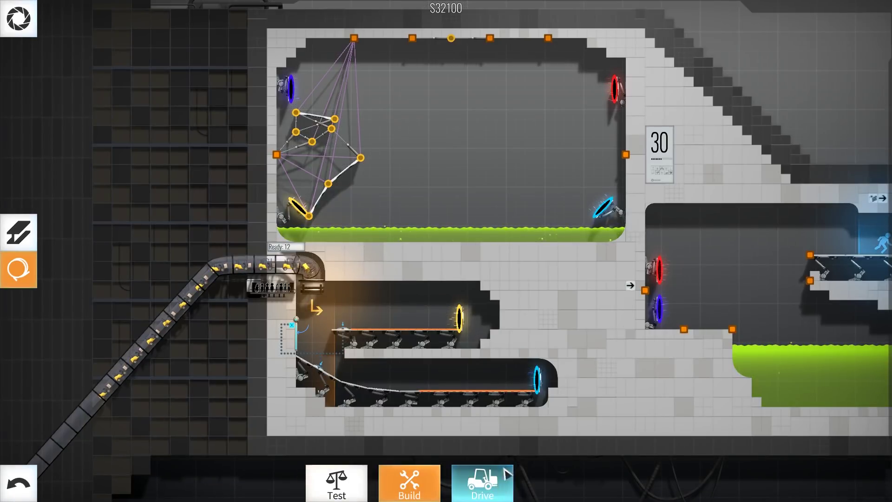
click(488, 480)
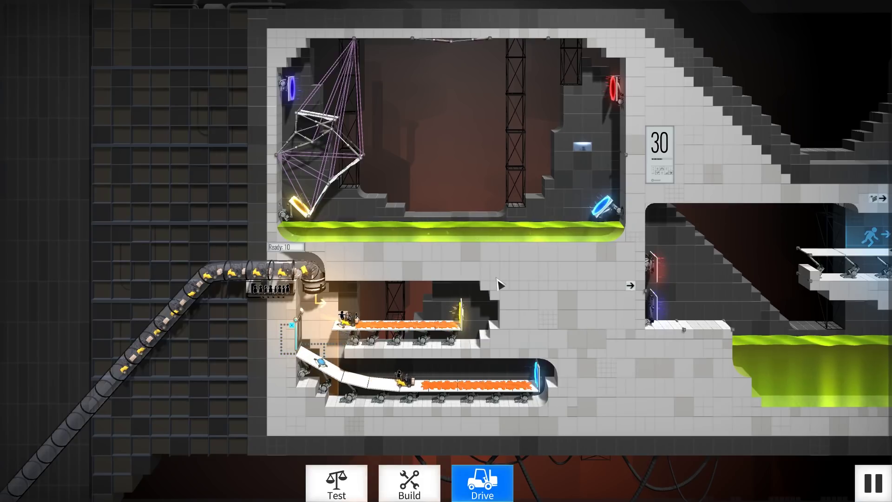
key(space)
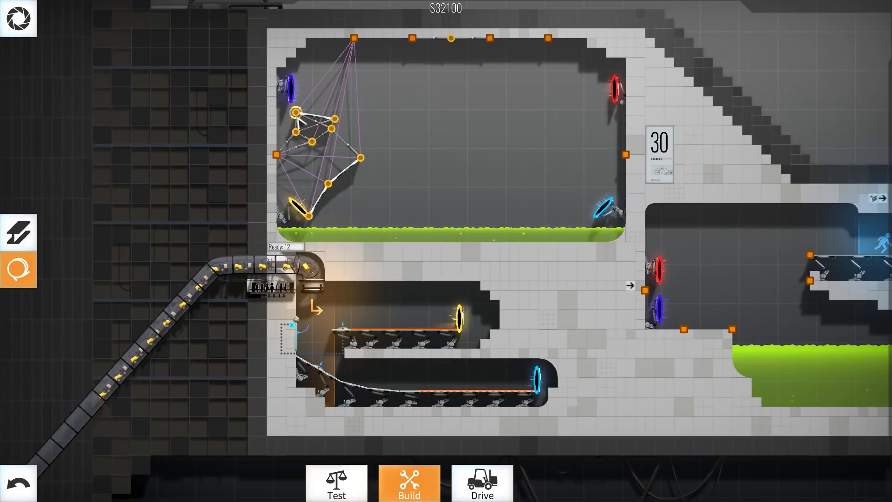
drag(296, 111, 300, 103)
click(507, 468)
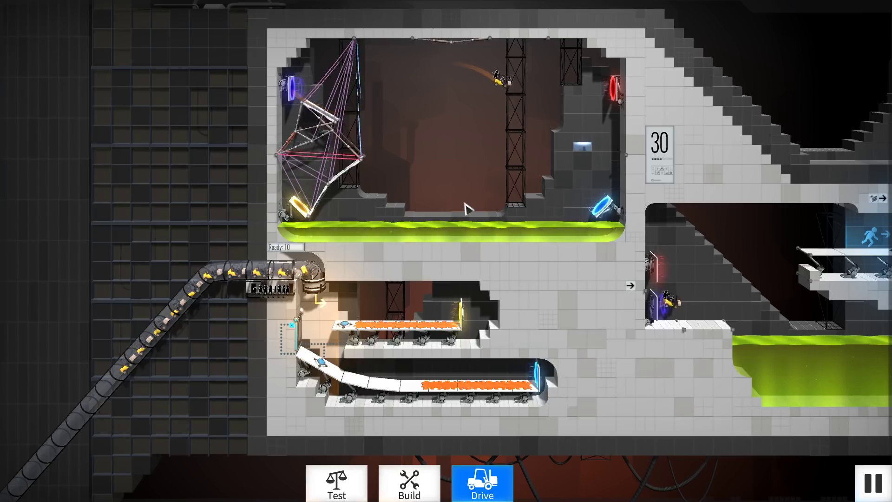
click(415, 493)
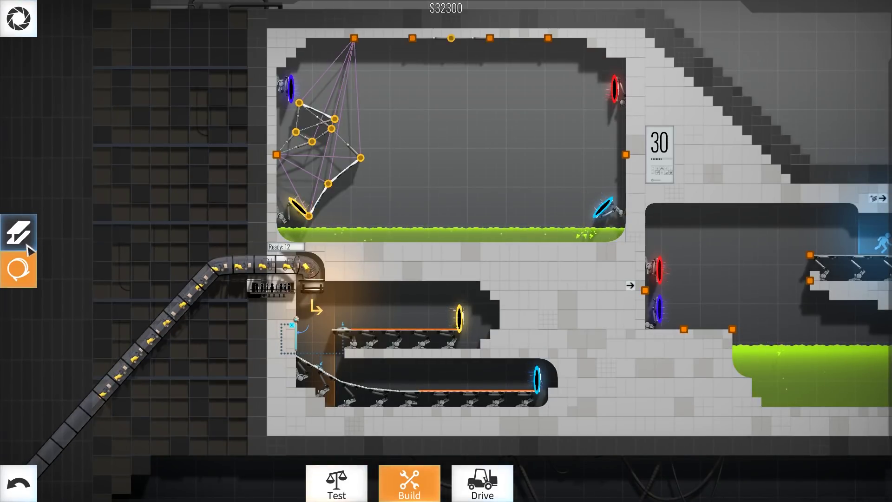
Step: Add a beam from the left anchor, reshape the truss joints, and delete the stray right-side joints
click(28, 244)
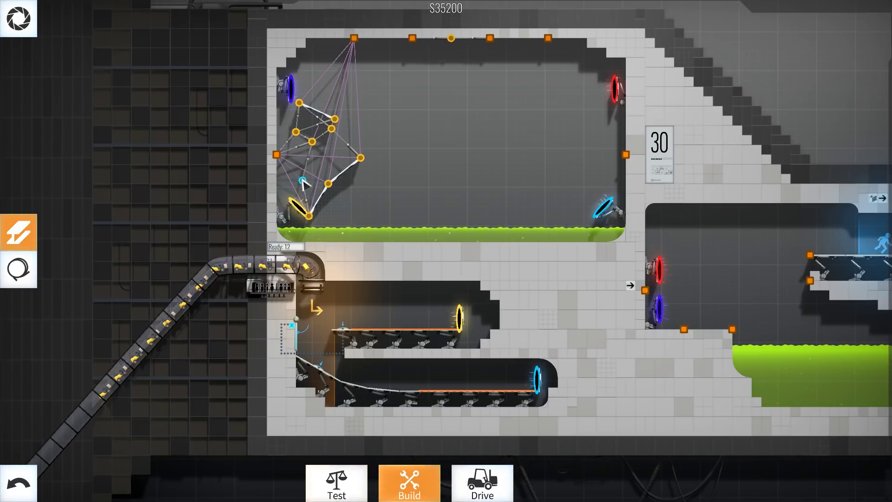
mouse_move(277, 154)
mouse_down()
mouse_move(318, 182)
mouse_move(331, 162)
mouse_move(330, 173)
mouse_move(321, 153)
mouse_move(340, 157)
mouse_move(315, 142)
mouse_move(334, 129)
mouse_move(334, 138)
mouse_move(384, 131)
mouse_up()
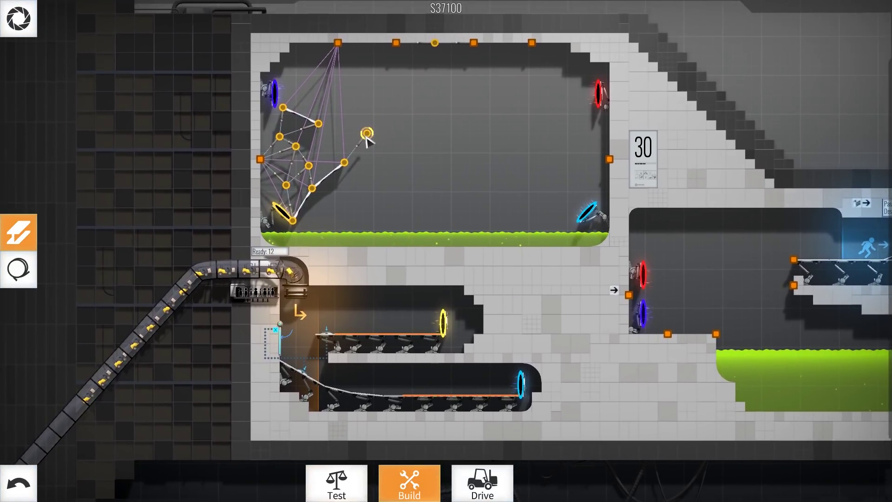
right_click(366, 134)
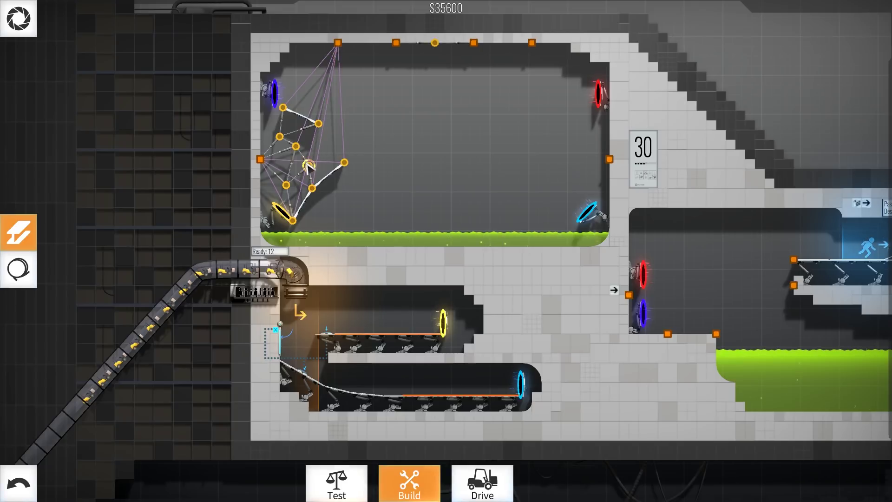
drag(308, 165, 301, 154)
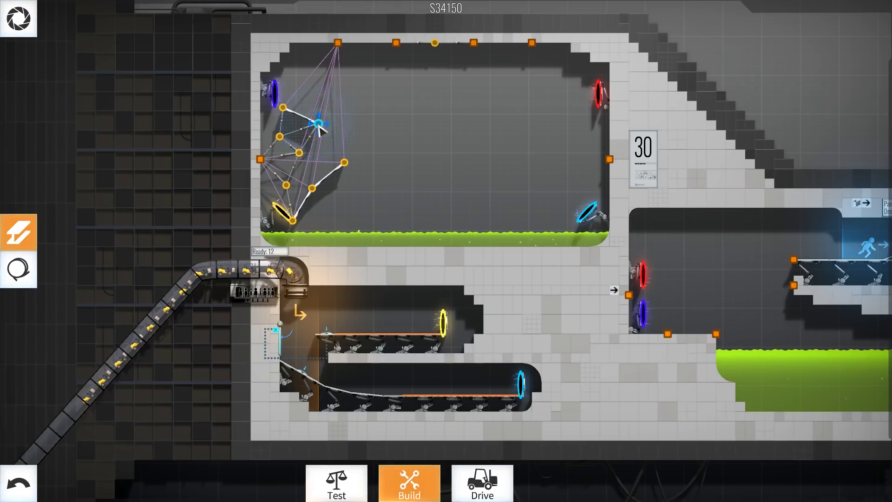
drag(317, 126, 299, 155)
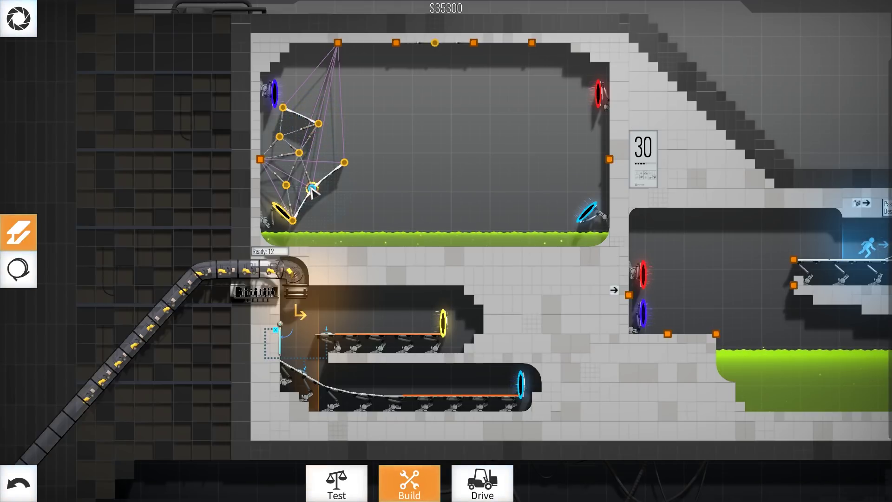
right_click(345, 164)
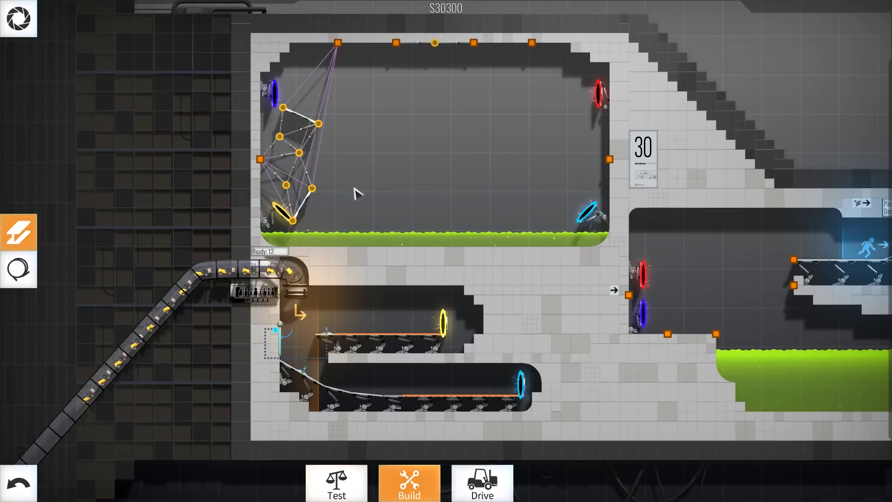
click(482, 479)
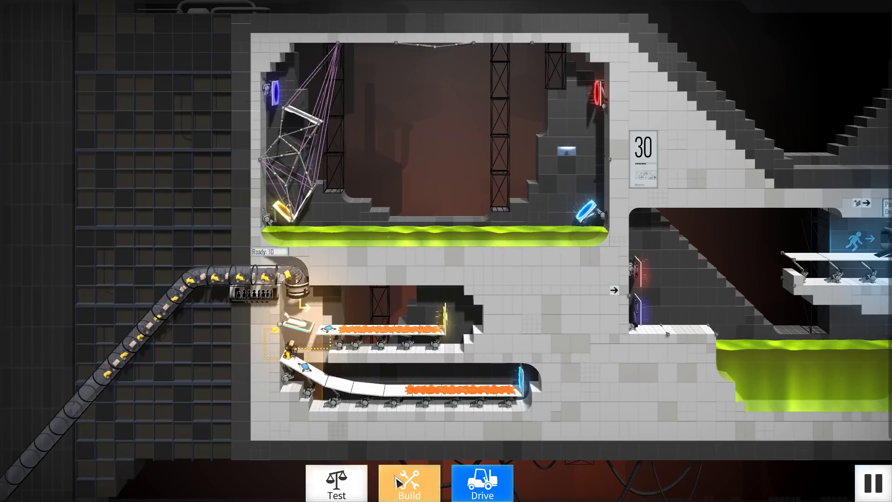
click(407, 462)
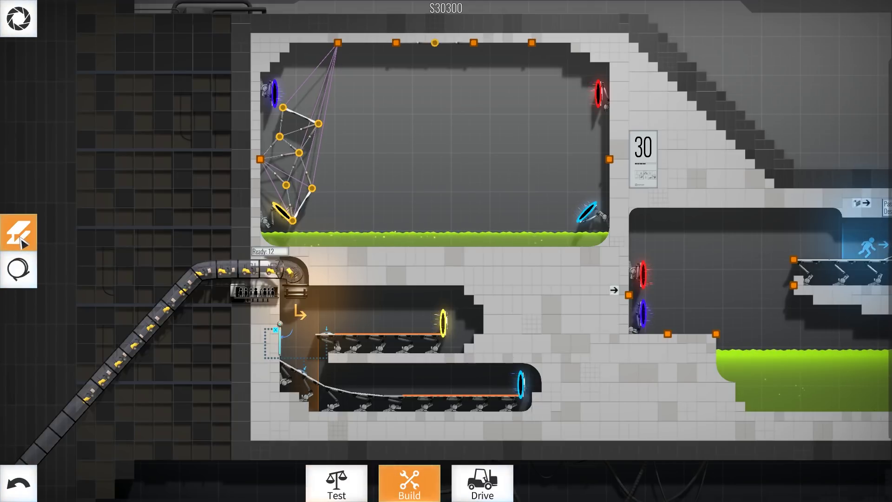
Step: Draw a beam from the upper-left joint and another up the left wall from the anchor
drag(283, 107, 262, 115)
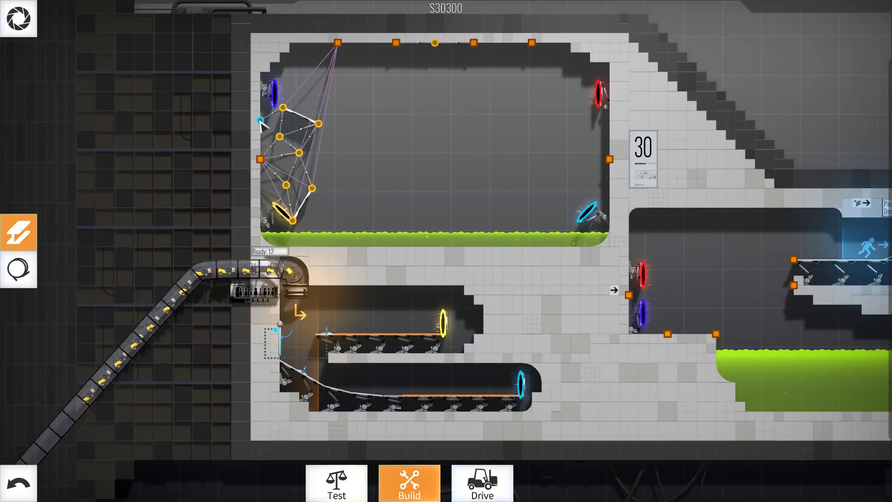
drag(262, 124, 268, 125)
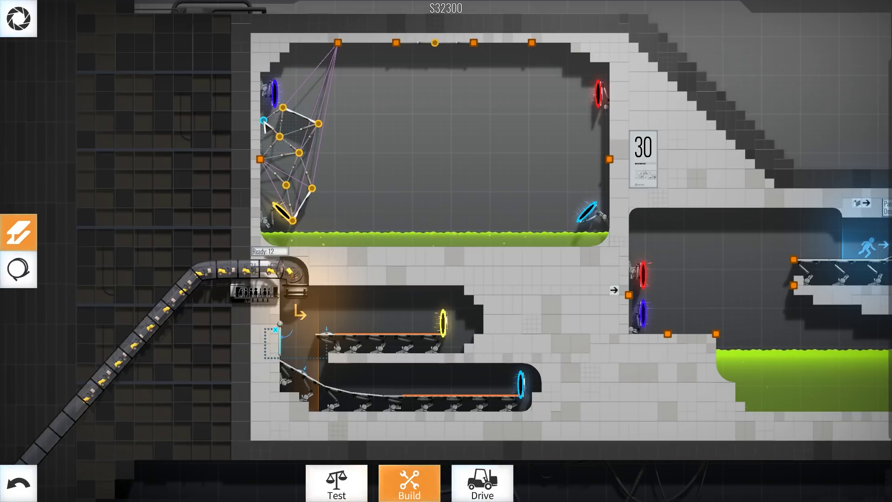
drag(260, 161, 259, 109)
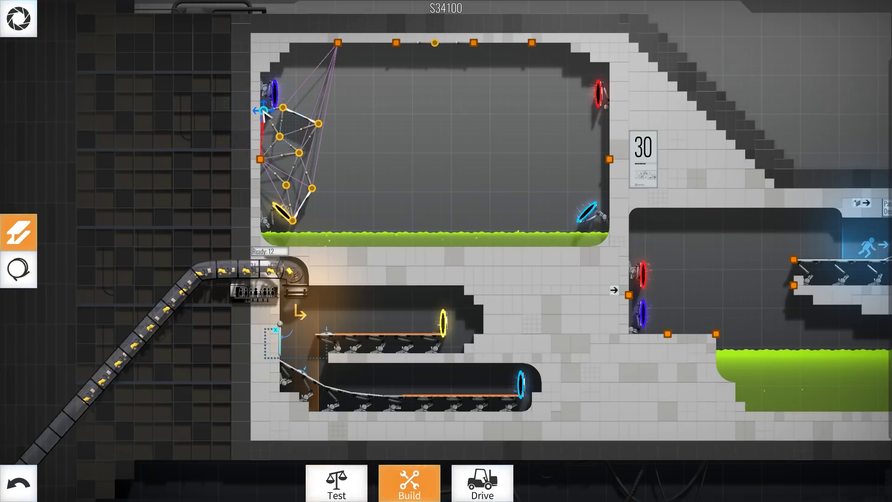
drag(262, 113, 410, 136)
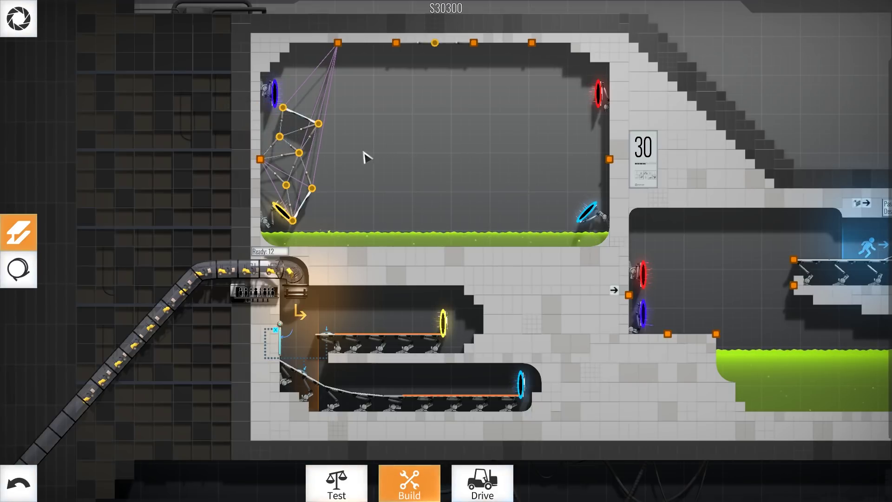
Step: Attach a second ceiling cable to the launch structure and test the convoy run
key(2)
mouse_move(337, 43)
mouse_down()
mouse_move(374, 84)
mouse_move(394, 62)
mouse_up()
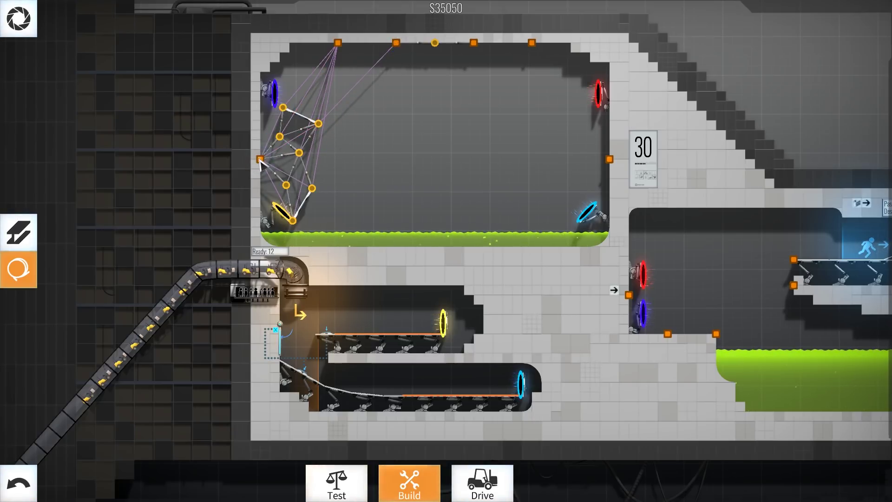
mouse_move(337, 43)
mouse_down()
mouse_move(312, 188)
mouse_move(401, 66)
mouse_move(397, 48)
mouse_up()
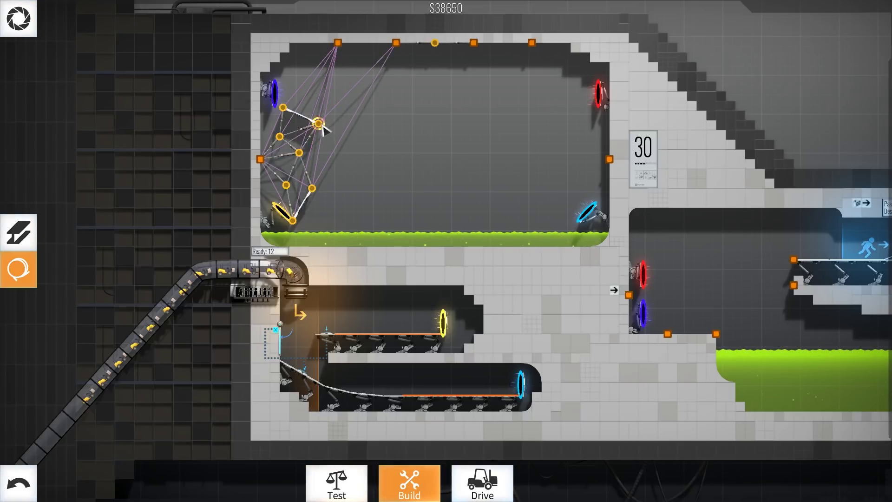
click(483, 481)
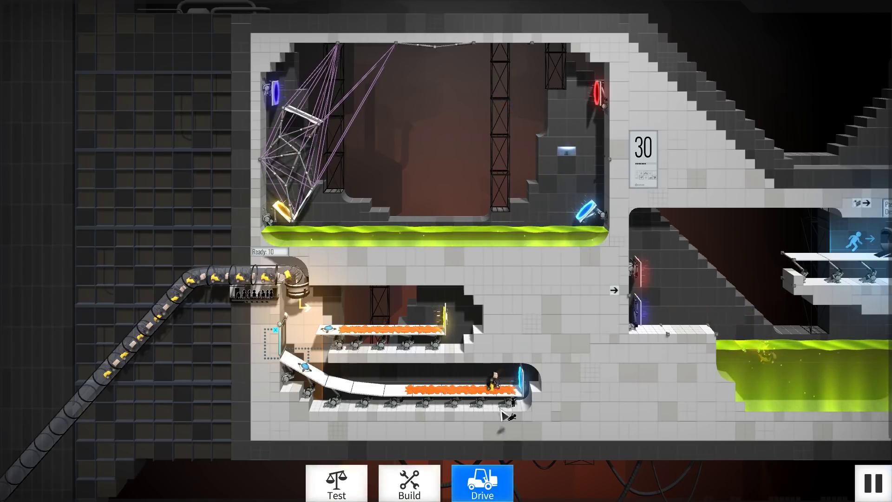
click(408, 482)
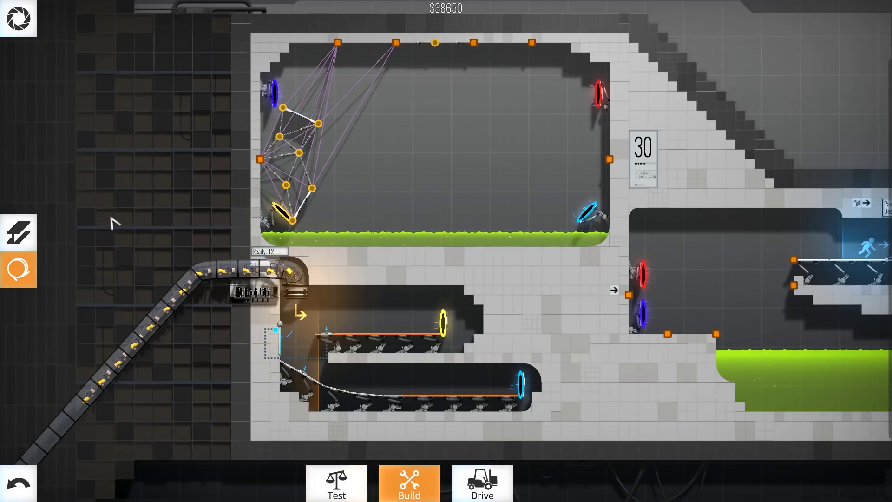
Step: Hang road beams from the ceiling joint toward the red portal, bracing to the top anchor
click(32, 237)
mouse_move(474, 43)
mouse_down()
mouse_move(470, 98)
mouse_move(474, 82)
mouse_move(539, 83)
mouse_move(601, 112)
mouse_up()
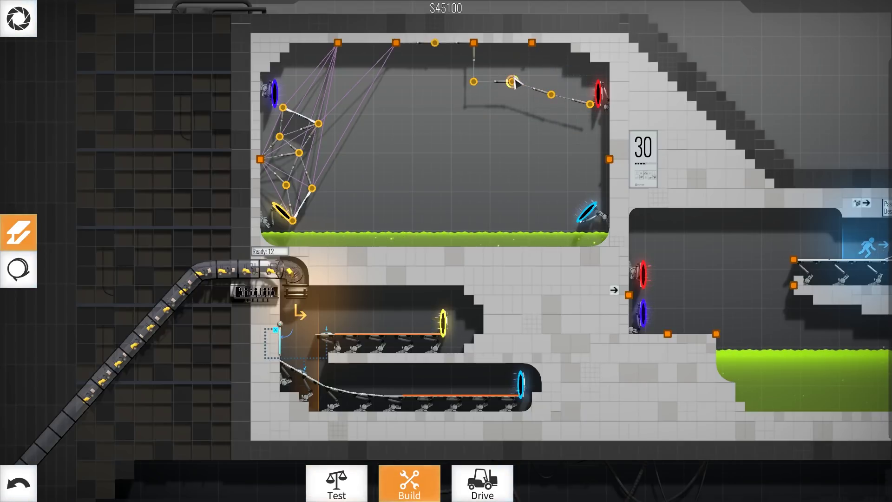
drag(512, 81, 523, 67)
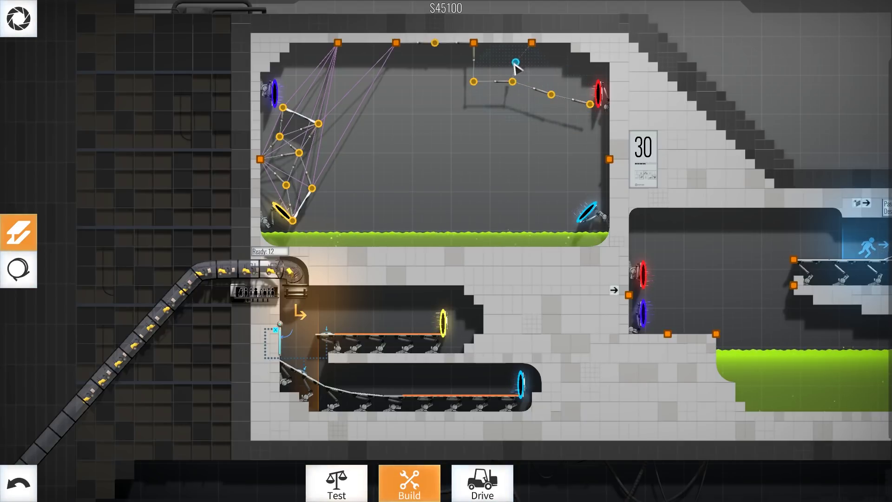
mouse_move(532, 43)
mouse_down()
mouse_move(510, 63)
mouse_move(474, 44)
mouse_move(556, 76)
mouse_move(522, 84)
mouse_move(582, 79)
mouse_move(590, 104)
mouse_move(533, 45)
mouse_up()
Step: Lay road past the red portal, tie it to the right wall anchor, and add a diagonal brace
drag(473, 82, 556, 94)
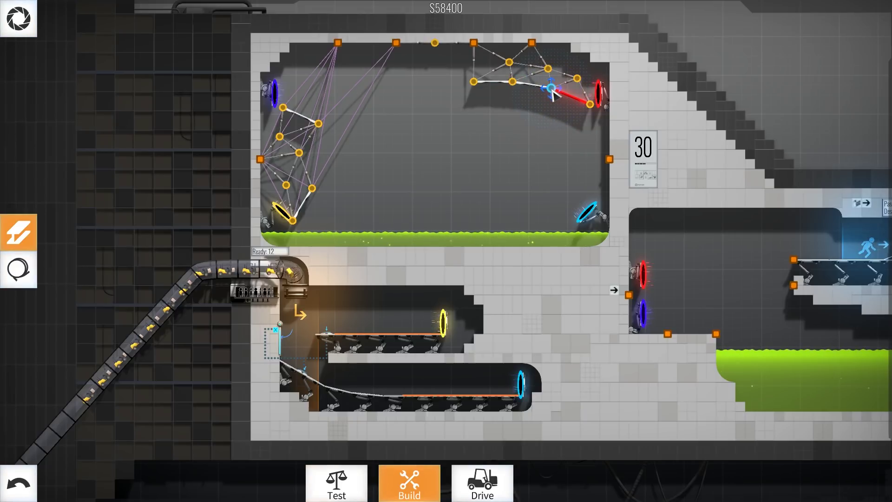
drag(555, 93, 552, 96)
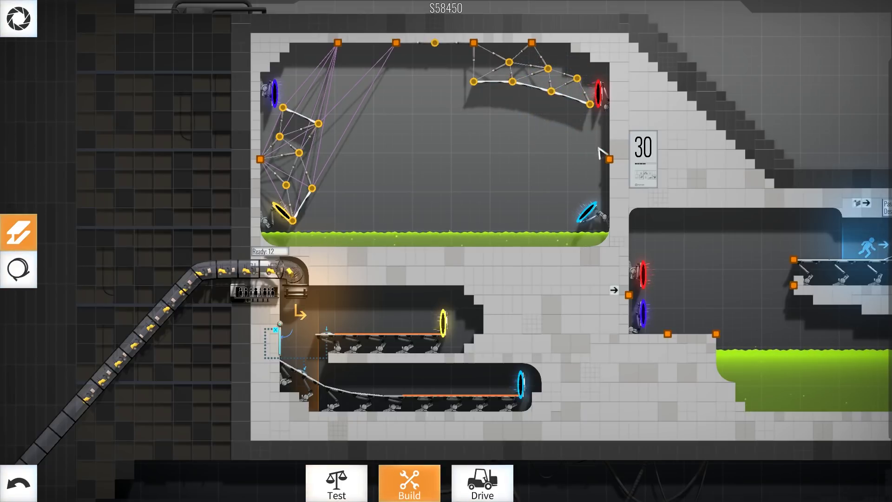
mouse_move(609, 160)
mouse_down()
mouse_move(583, 132)
mouse_move(533, 109)
mouse_move(582, 130)
mouse_move(550, 91)
mouse_move(522, 100)
mouse_up()
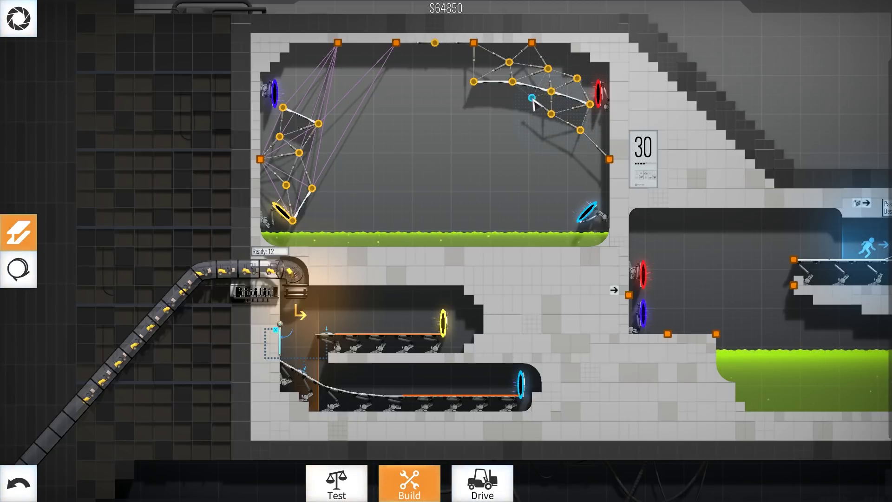
mouse_move(547, 68)
mouse_down()
mouse_move(531, 99)
mouse_move(511, 88)
mouse_up()
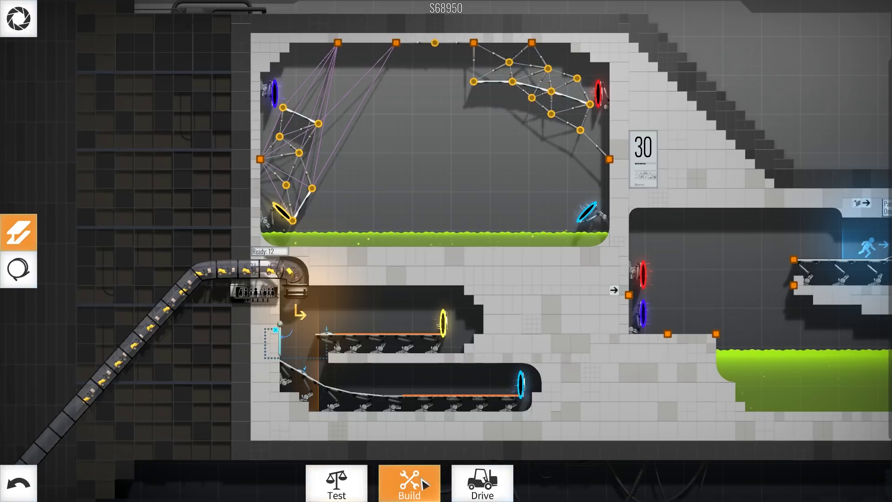
Step: Stress-test the truss, then run a cable along the ceiling anchors
click(337, 483)
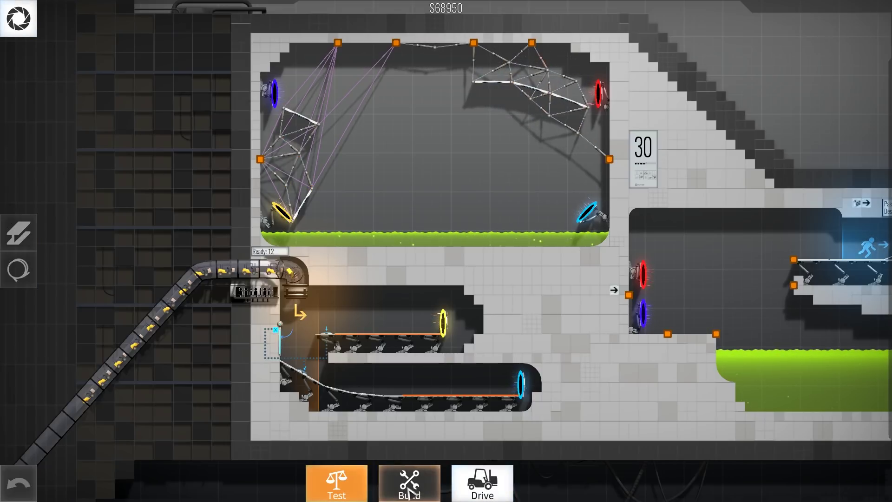
click(409, 488)
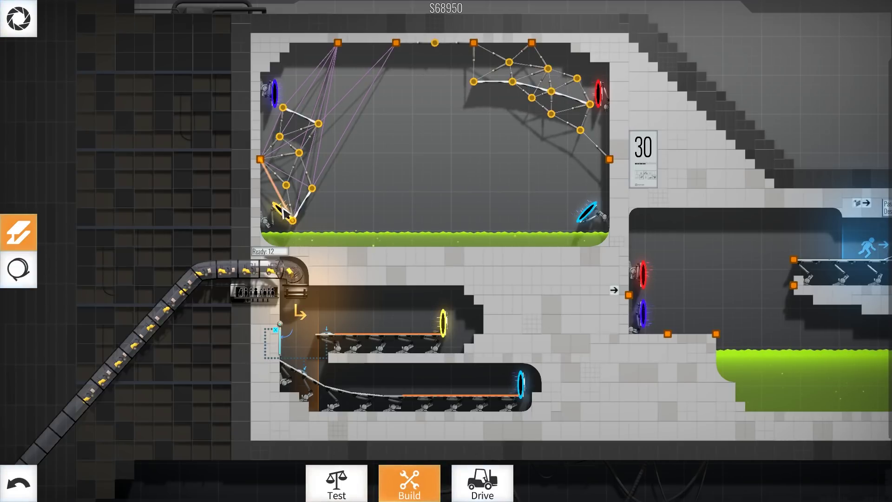
click(14, 282)
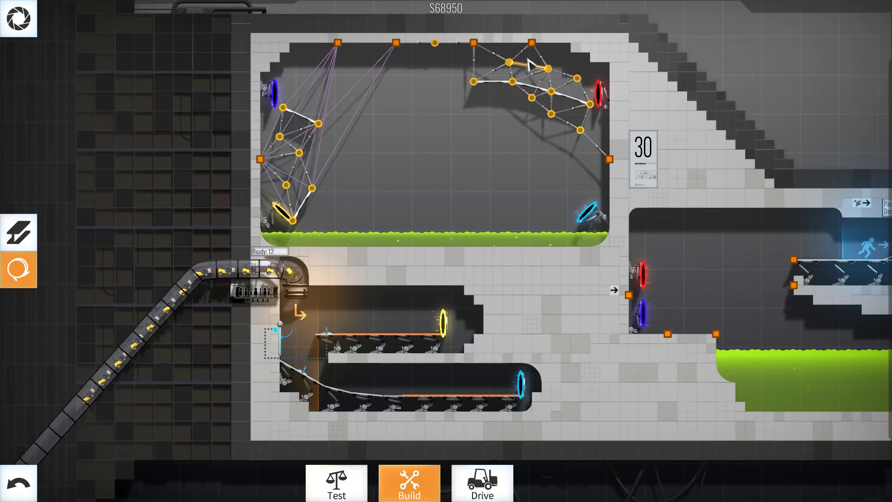
mouse_move(396, 43)
mouse_down()
mouse_move(599, 106)
mouse_move(531, 43)
mouse_up()
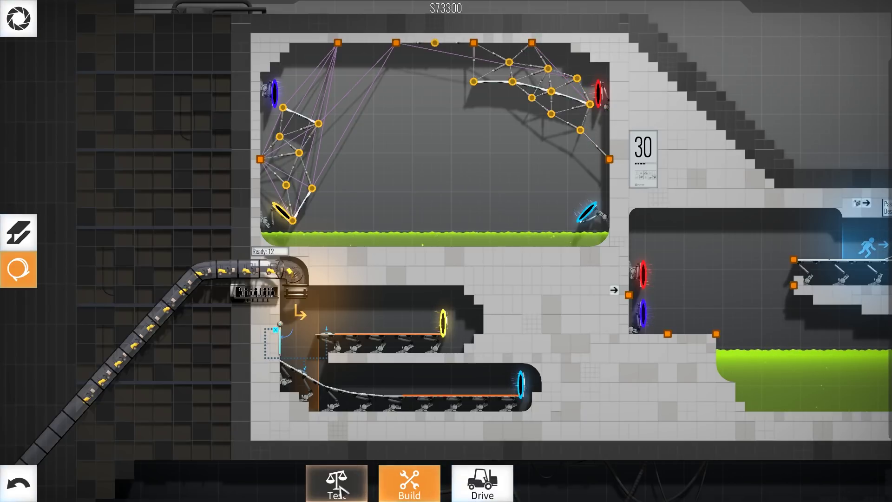
Step: Replace the truss-to-wall member so the joint connects to the right wall anchor
key(1)
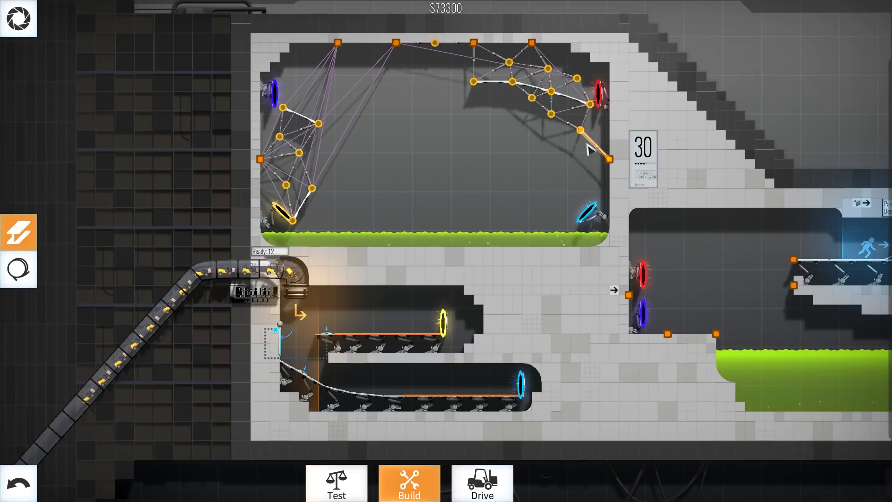
right_click(601, 155)
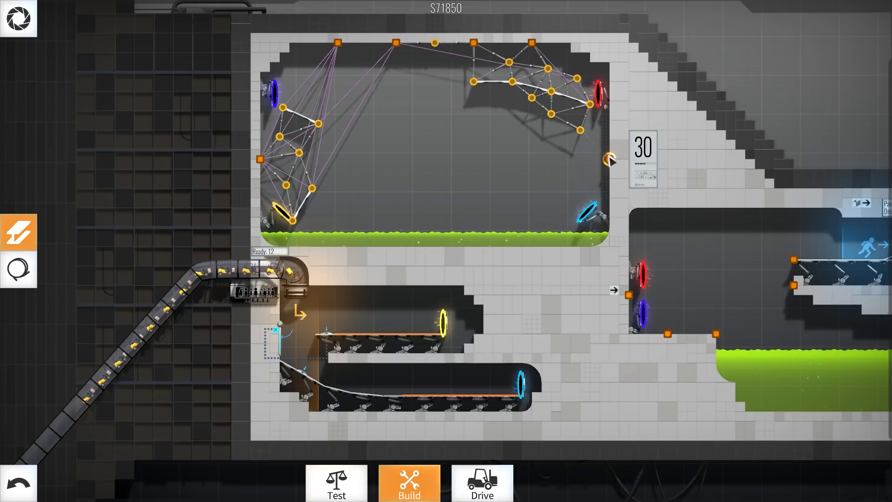
drag(612, 120, 590, 105)
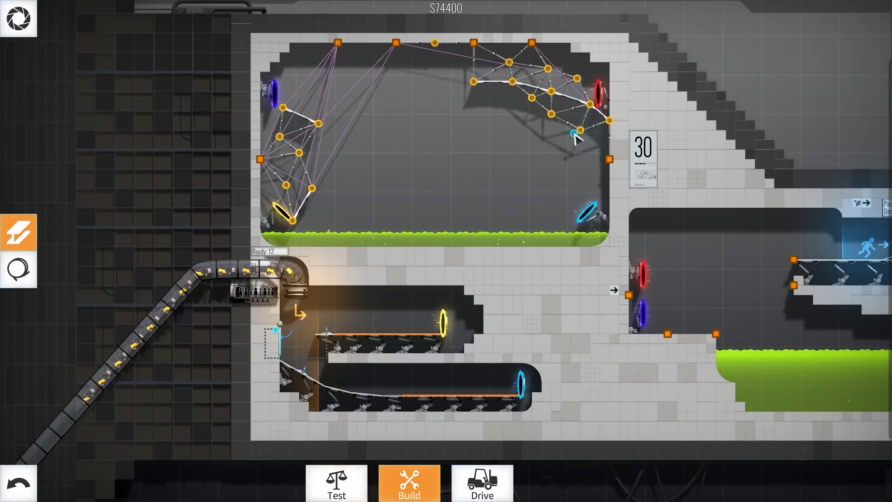
drag(586, 137, 610, 163)
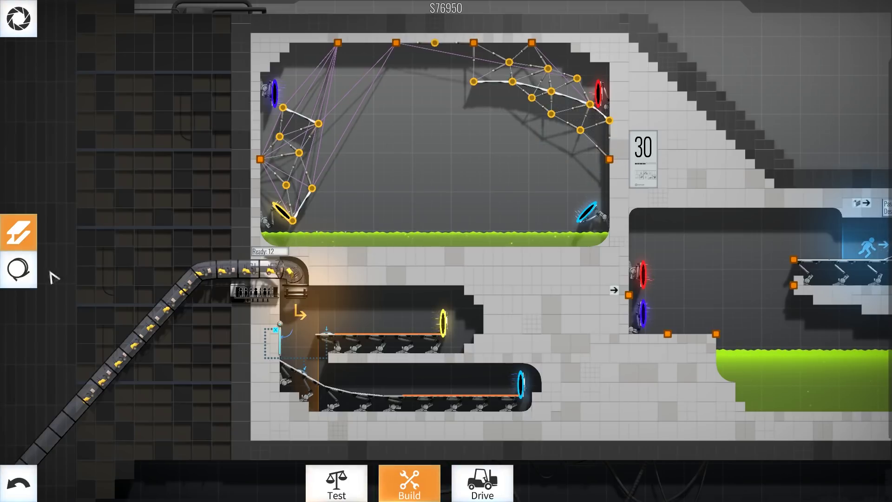
Step: Hang the truss's right joint from the ceiling anchors with cables
key(2)
drag(609, 120, 410, 44)
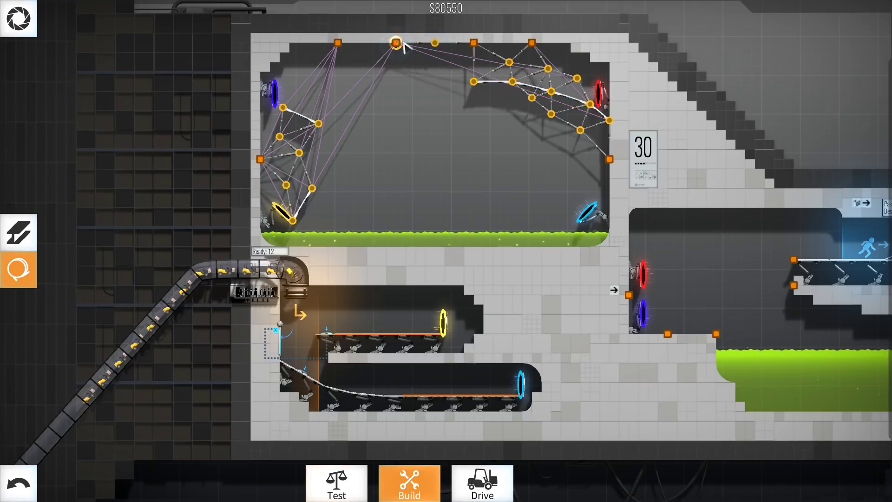
drag(410, 43, 610, 123)
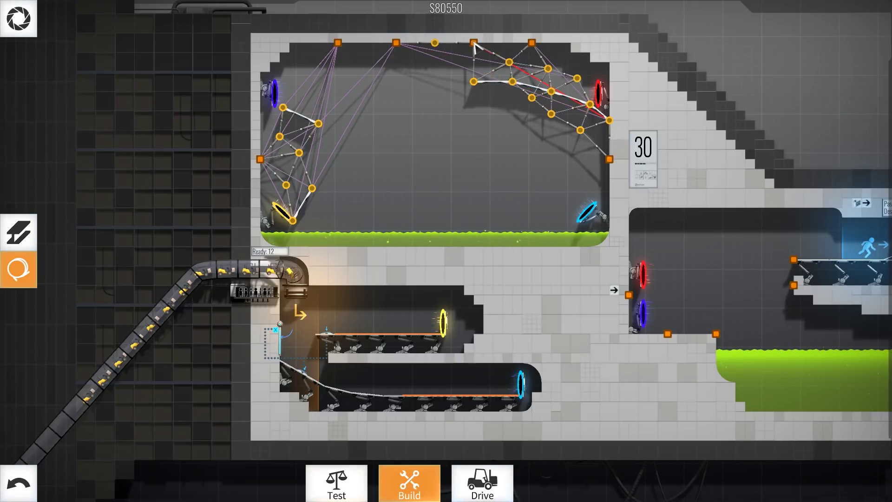
mouse_move(474, 45)
mouse_down()
mouse_move(534, 36)
mouse_move(609, 121)
mouse_move(337, 44)
mouse_up()
Step: After a test drive, add a brace joint in the truss's upper middle and rerun the convoy
click(501, 476)
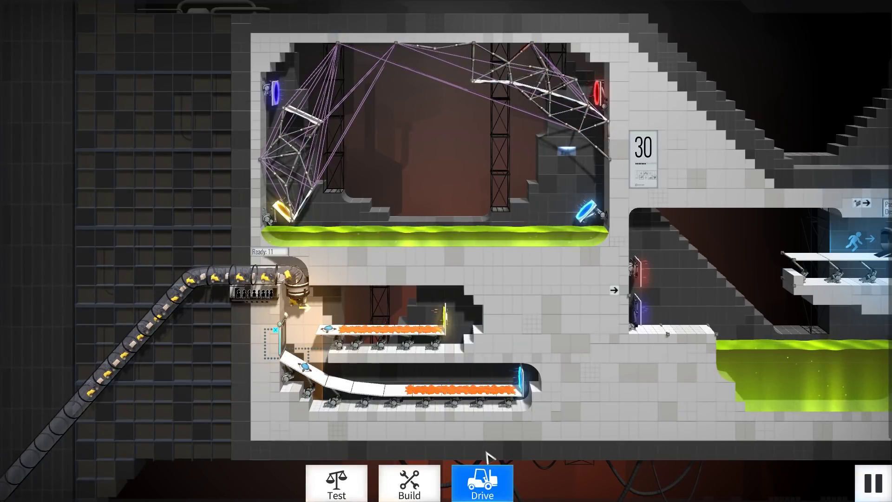
click(409, 481)
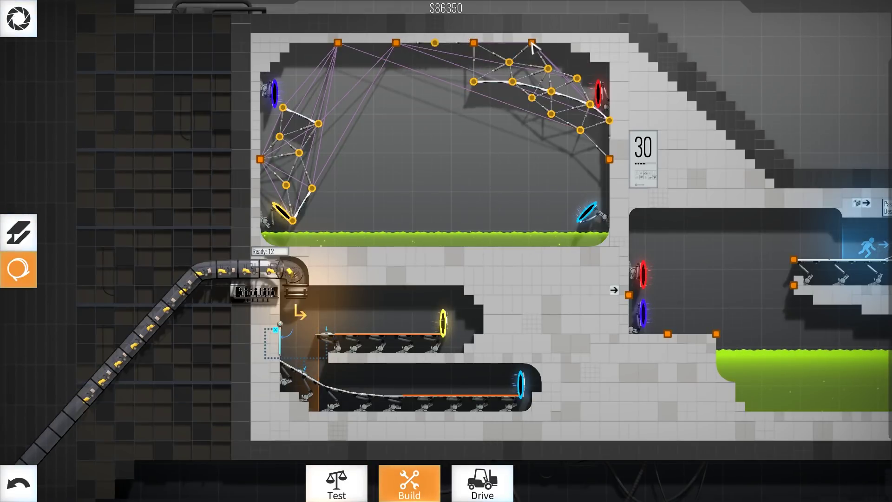
key(1)
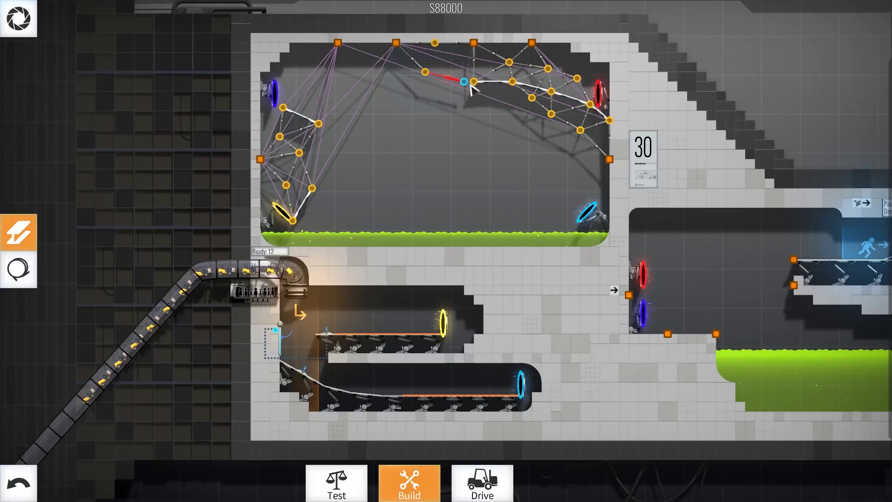
mouse_move(447, 96)
mouse_down()
mouse_move(432, 68)
mouse_move(451, 62)
mouse_move(468, 90)
mouse_move(473, 43)
mouse_move(452, 73)
mouse_up()
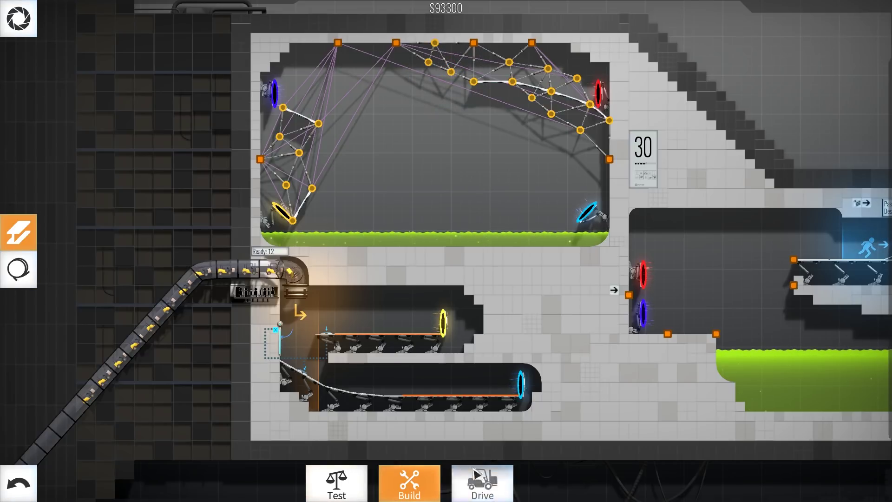
click(483, 466)
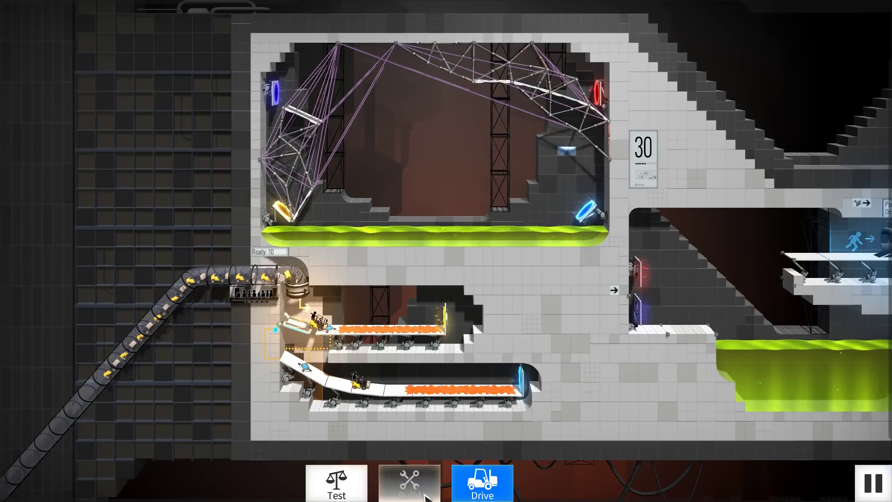
Step: After a quick convoy test, link the two joints beside the red portal
click(409, 480)
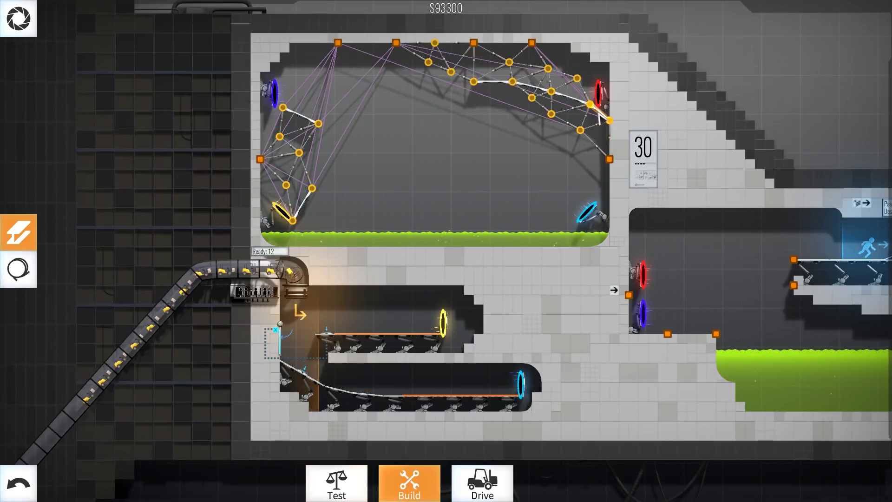
click(488, 469)
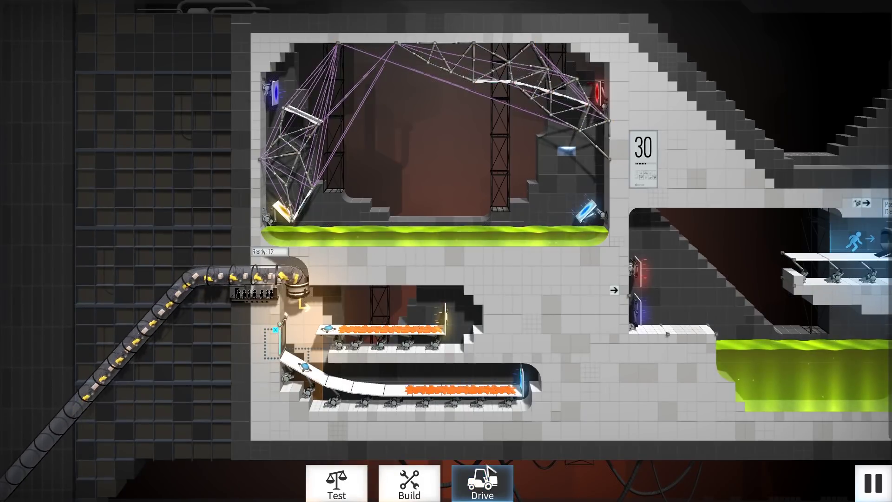
click(409, 479)
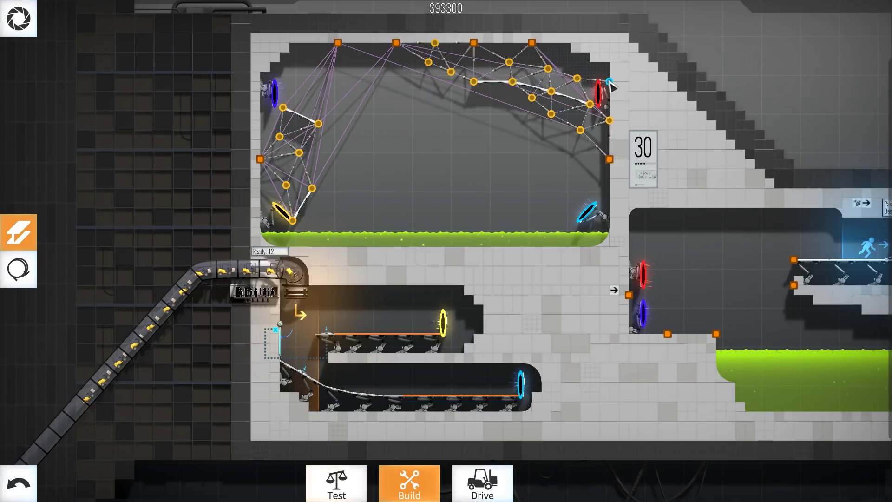
drag(610, 85, 611, 123)
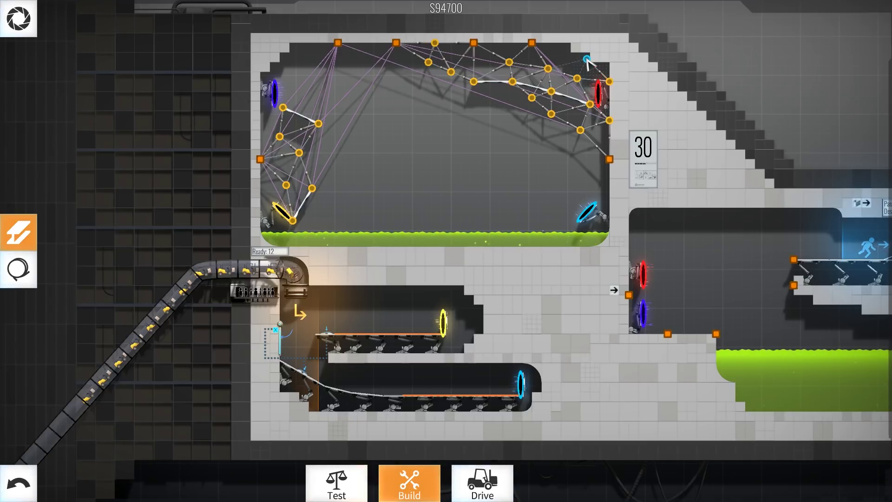
drag(587, 60, 610, 82)
Step: After another test drive, extend the road deck leftward along the truss
click(482, 481)
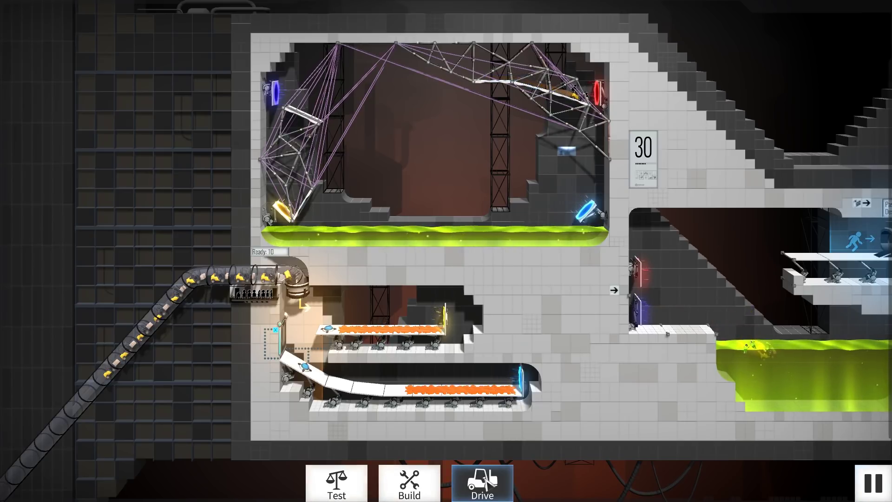
click(409, 482)
drag(590, 105, 476, 87)
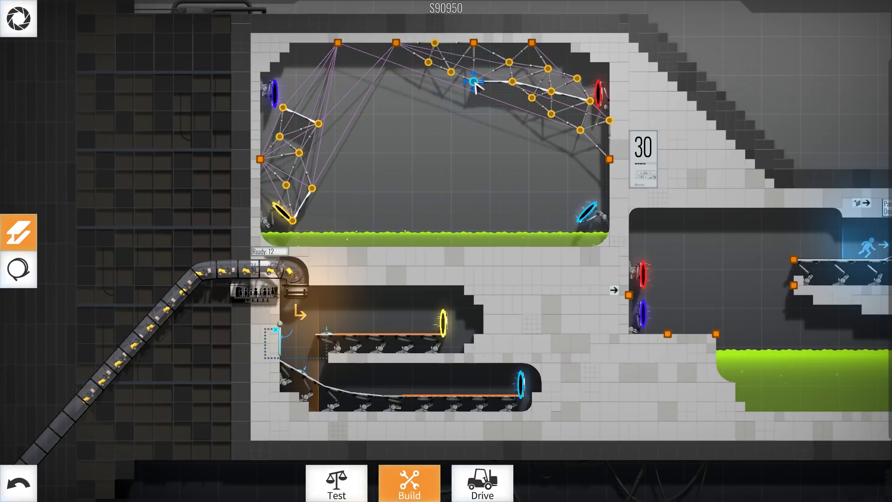
mouse_move(473, 83)
mouse_down()
mouse_move(443, 85)
mouse_move(453, 75)
mouse_move(430, 64)
mouse_up()
Step: After another test, rework the beam and cables at the joints near the red portal
click(483, 481)
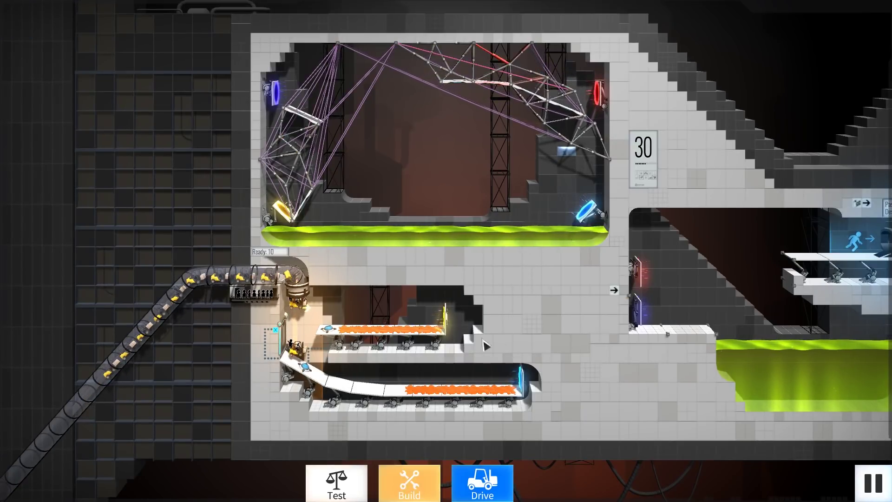
click(408, 480)
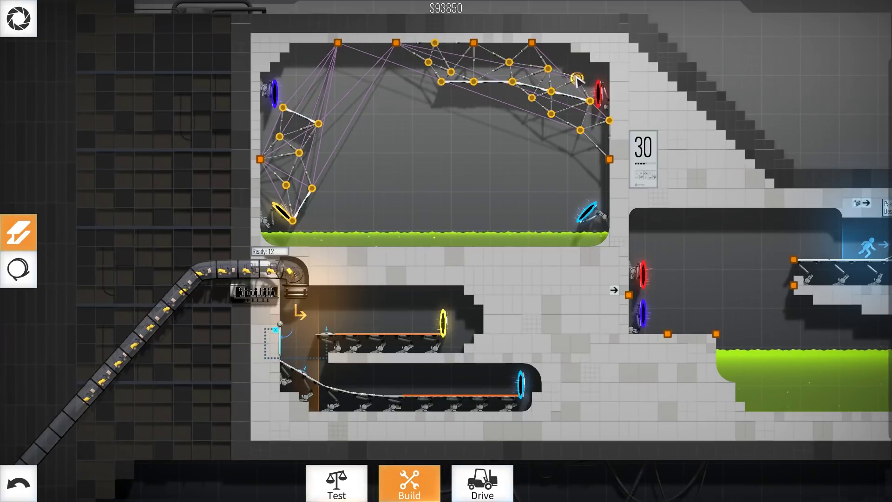
drag(589, 104, 589, 110)
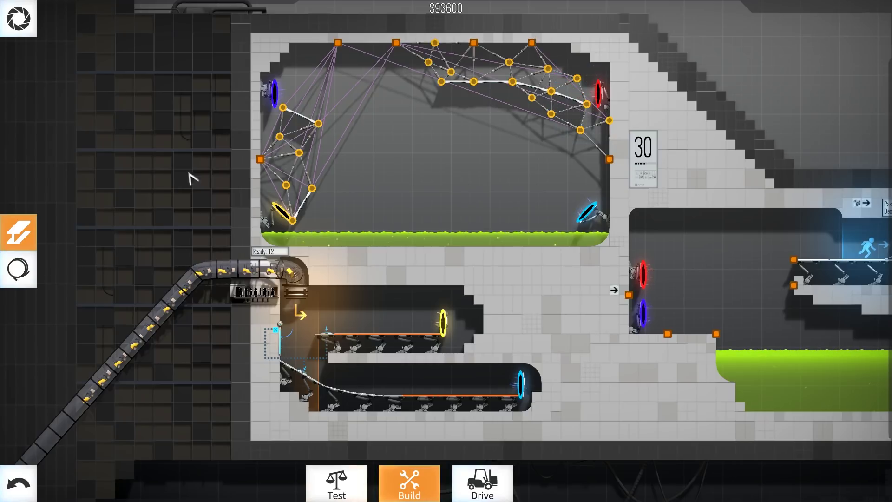
click(19, 268)
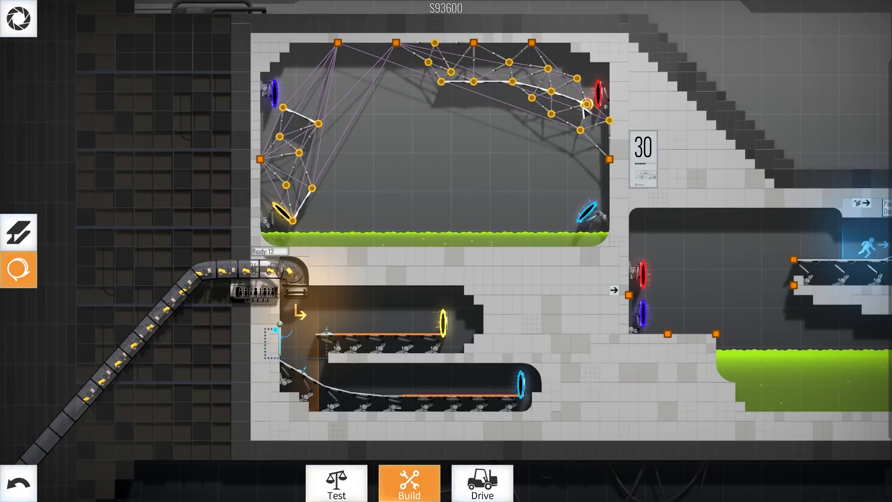
click(585, 103)
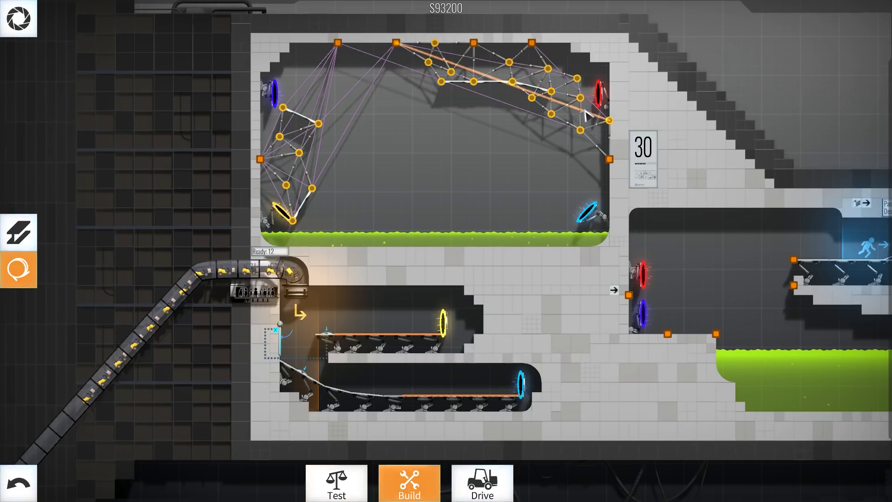
click(580, 129)
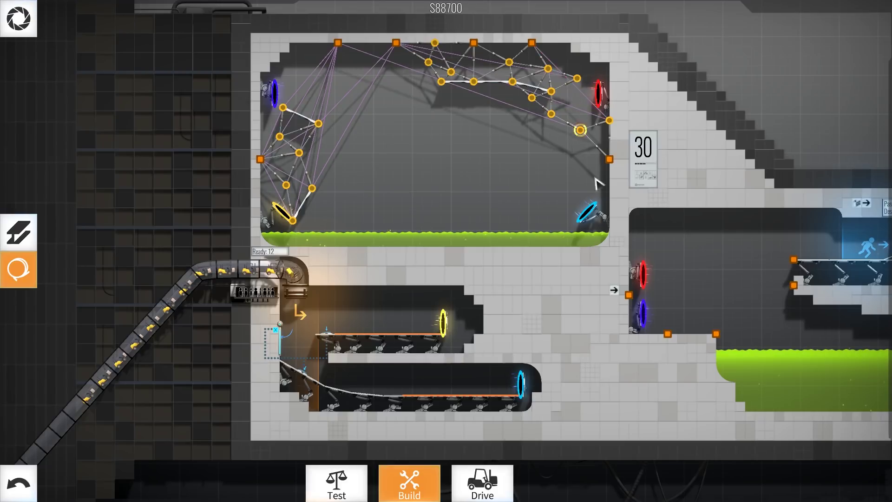
click(551, 90)
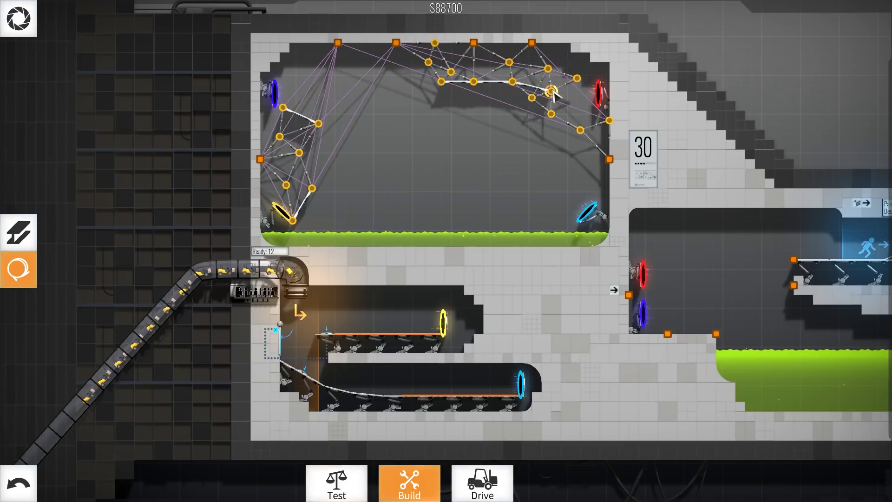
click(553, 89)
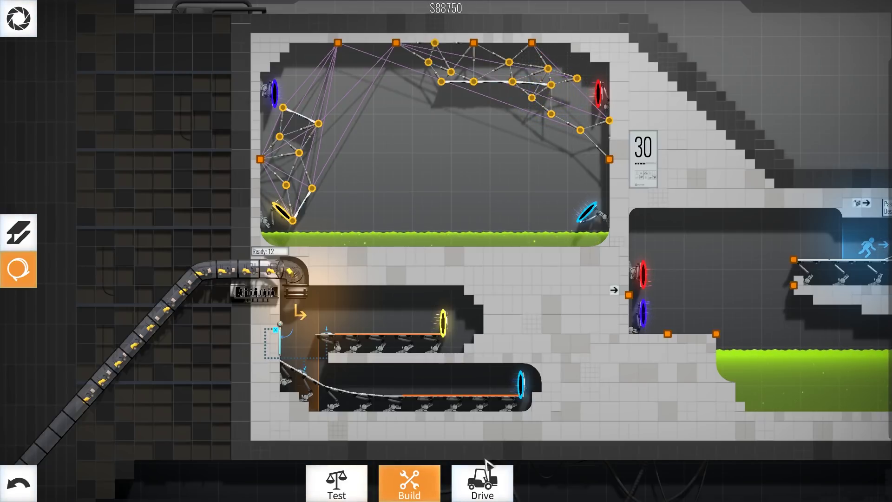
Step: Replace the beam and joint beside the red portal with new road pieces
click(497, 474)
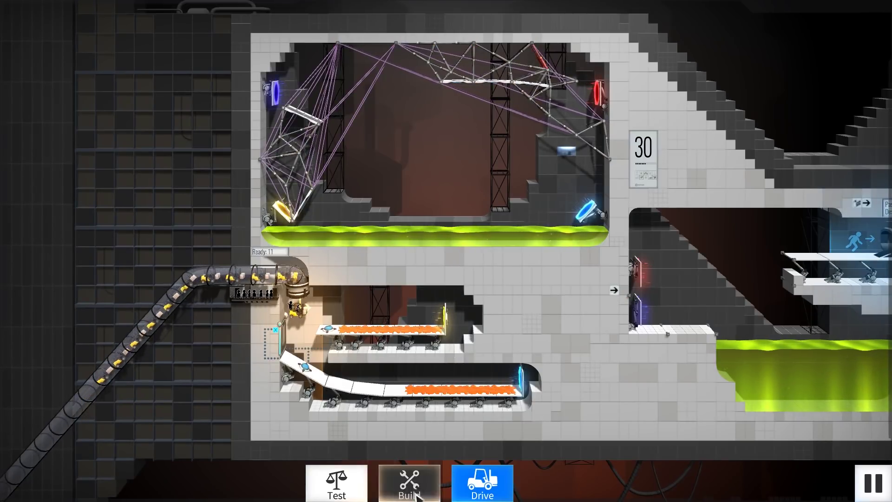
click(417, 493)
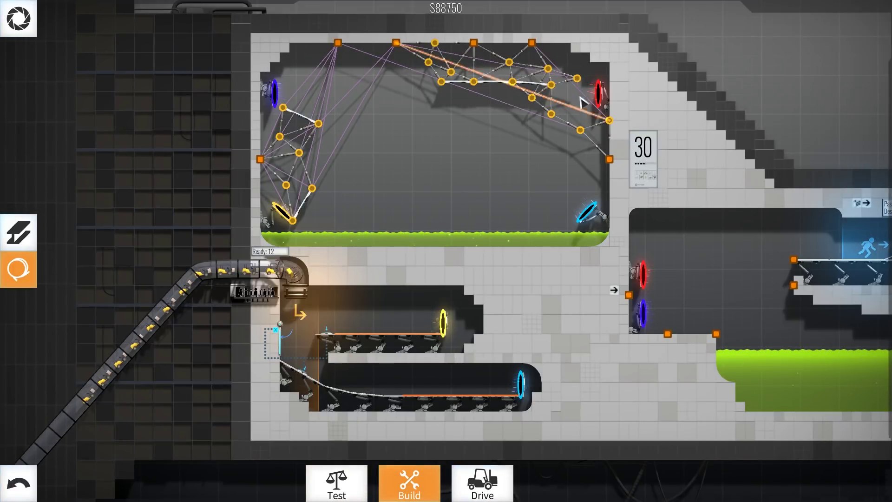
right_click(578, 89)
click(19, 232)
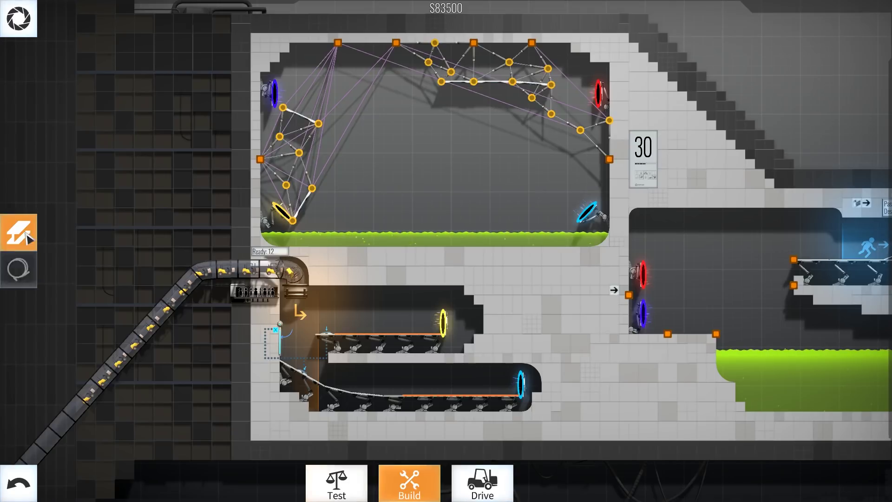
mouse_move(554, 89)
mouse_down()
mouse_move(589, 109)
mouse_move(581, 133)
mouse_up()
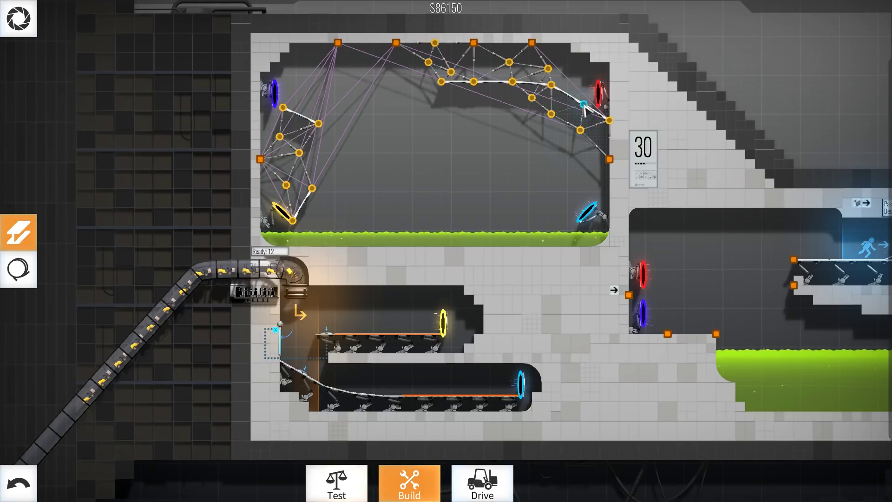
drag(587, 105, 584, 102)
Step: Hang a cable from the ceiling anchor and test-drive the convoy again
click(21, 270)
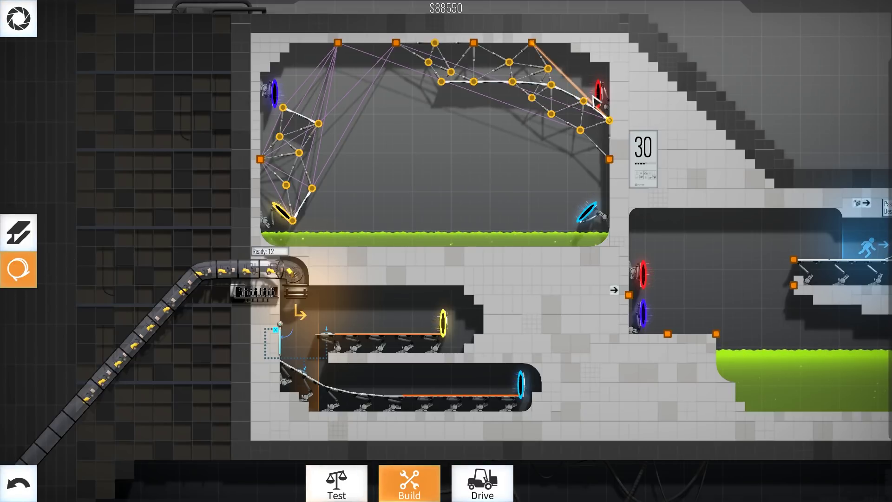
drag(529, 42, 531, 43)
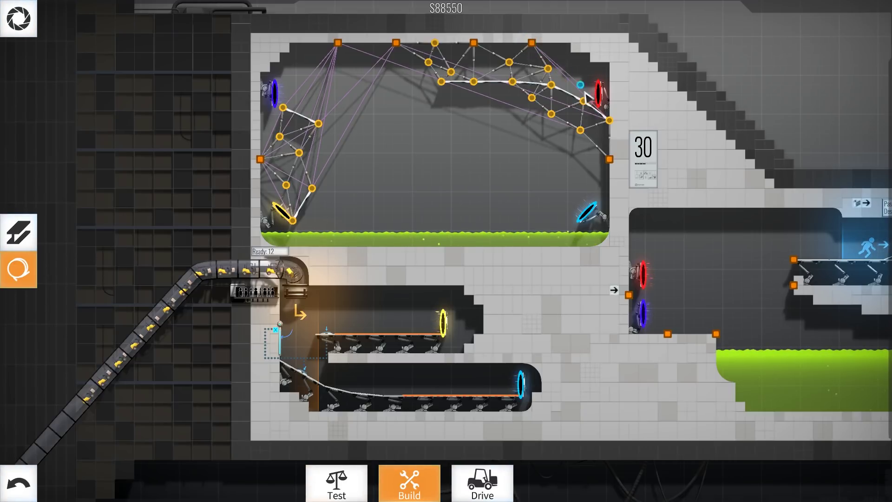
click(482, 484)
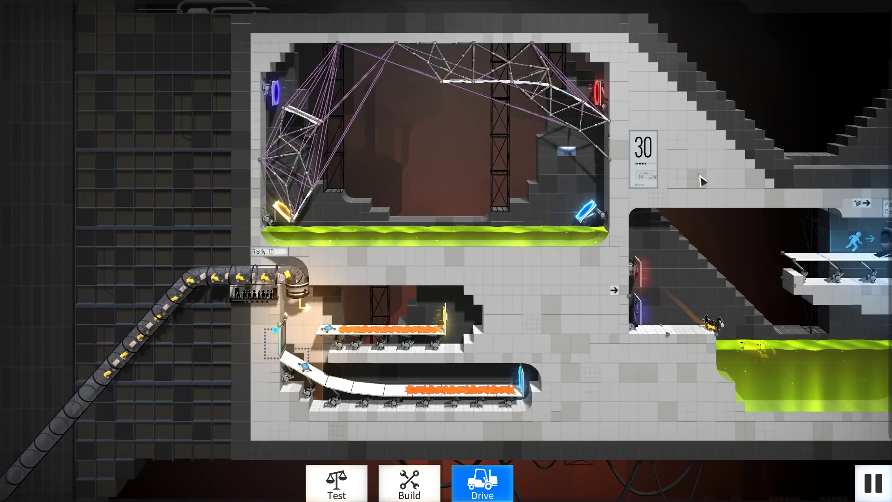
Step: Draw a ramp from the lower anchor to the exit ledge anchor, with a branching beam
click(394, 497)
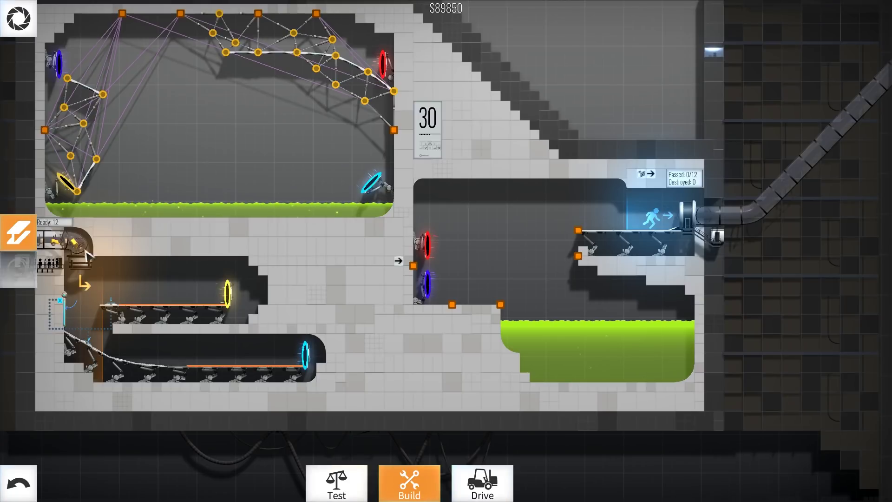
drag(452, 305, 487, 285)
click(578, 231)
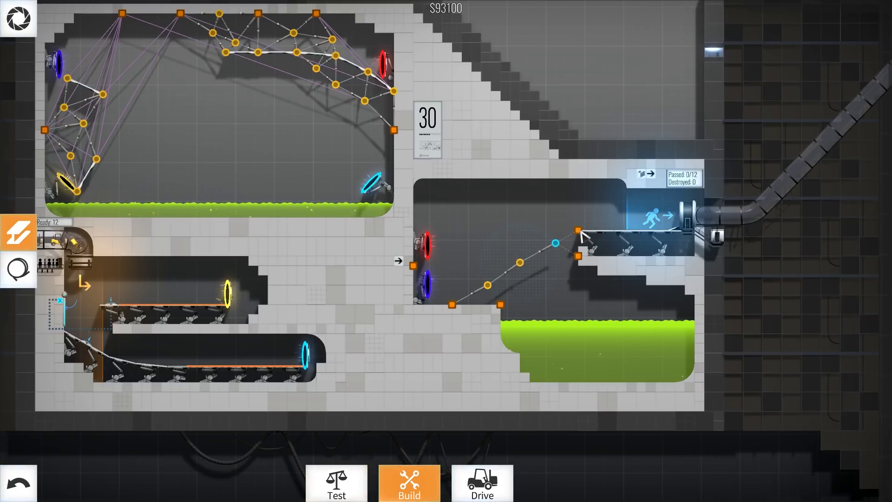
click(519, 264)
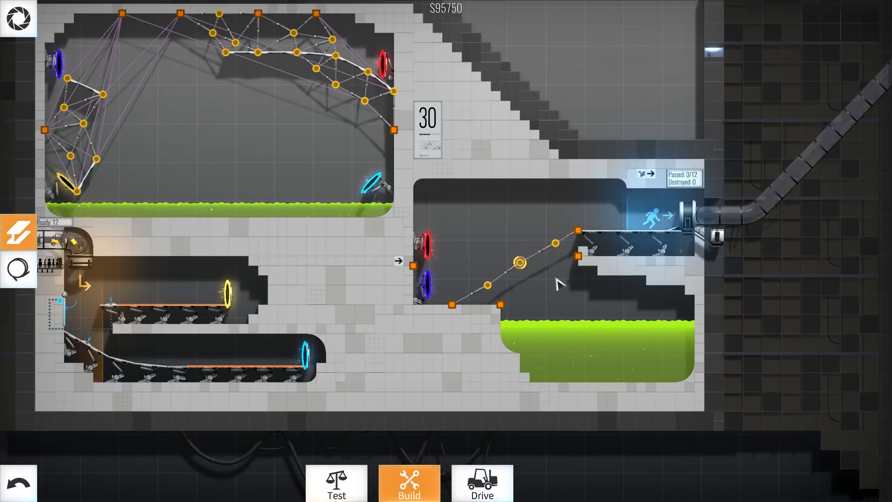
mouse_move(490, 291)
mouse_down()
mouse_move(543, 288)
mouse_move(528, 281)
mouse_move(577, 256)
mouse_up()
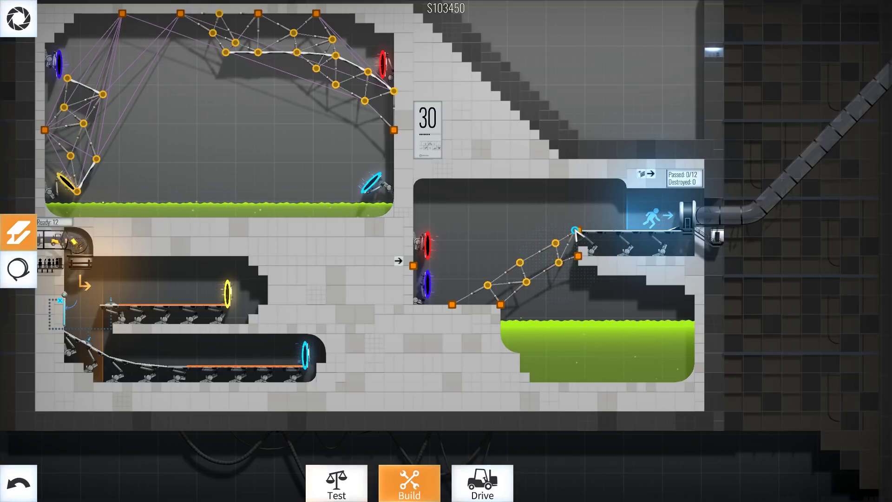
Step: Brace the truss, lay road along the ramp, and add upper chord beams
mouse_move(578, 231)
mouse_down()
mouse_move(521, 261)
mouse_move(577, 231)
mouse_up()
drag(555, 242, 451, 303)
mouse_move(415, 267)
mouse_down()
mouse_move(465, 259)
mouse_move(546, 216)
mouse_move(589, 217)
mouse_up()
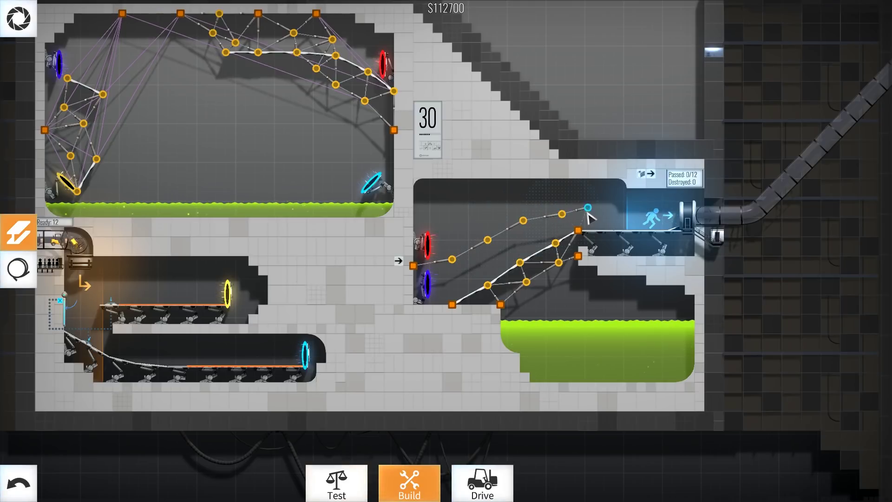
mouse_move(556, 243)
mouse_down()
mouse_move(523, 222)
mouse_move(520, 264)
mouse_move(486, 282)
mouse_move(526, 282)
mouse_up()
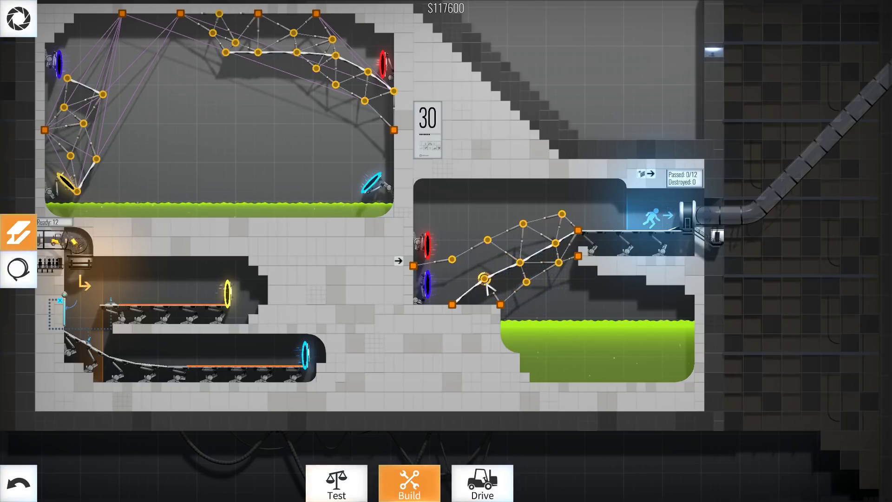
drag(452, 259, 490, 279)
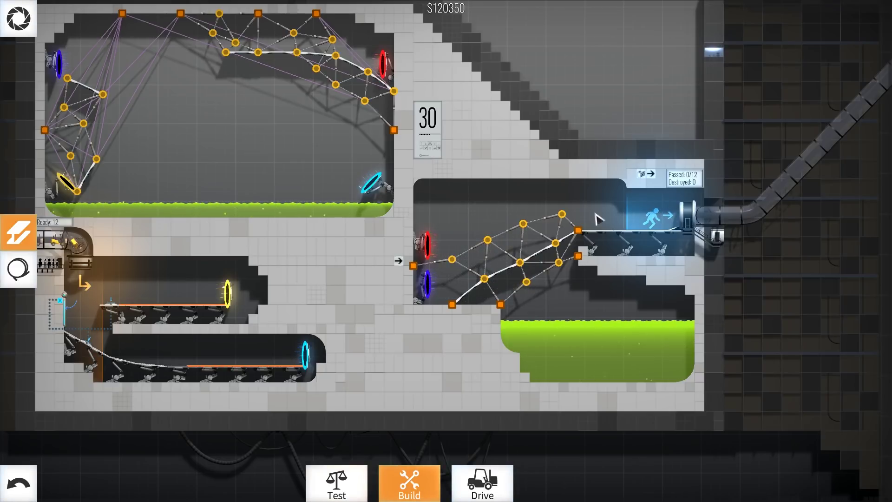
Step: After a stress test, move a truss joint down-left, then delete it with its beams
click(336, 482)
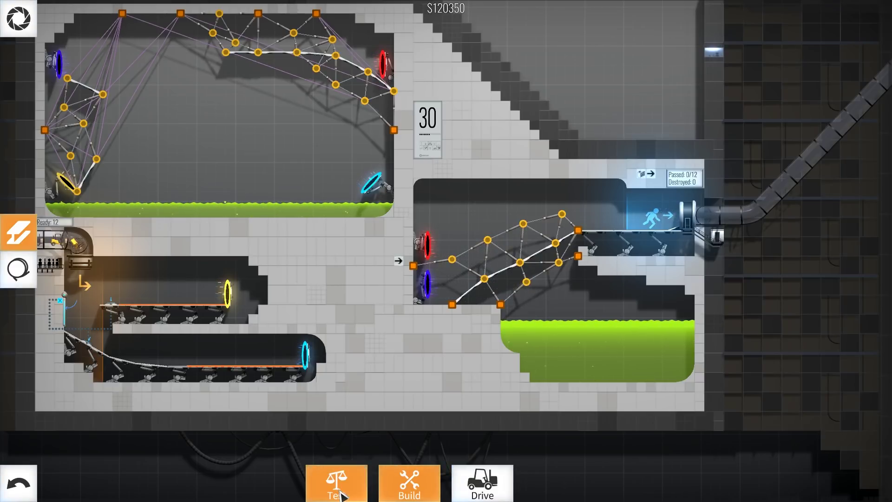
click(412, 493)
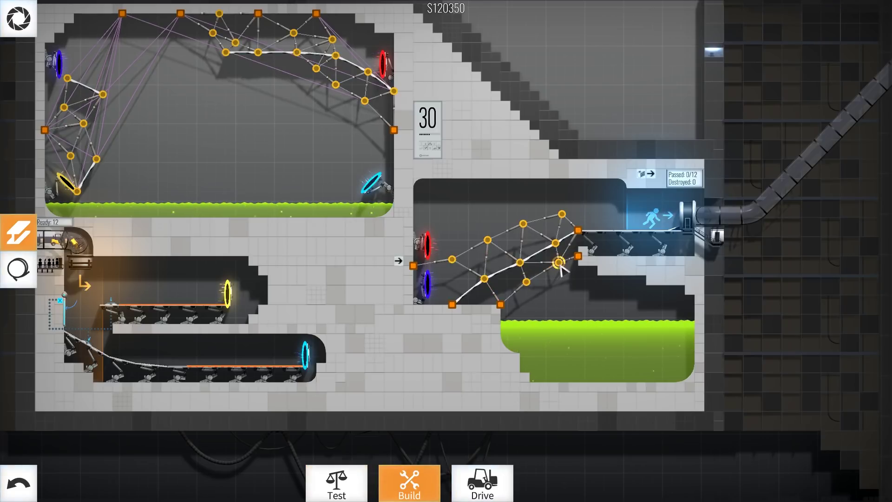
drag(559, 265, 551, 274)
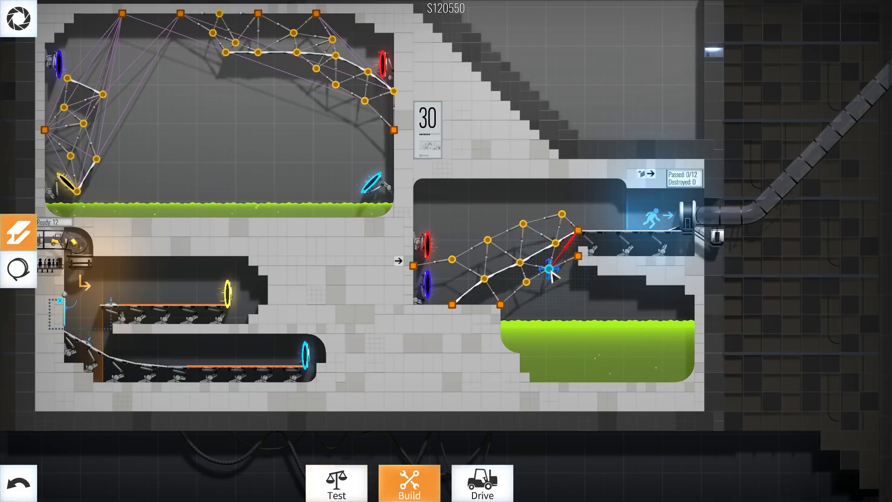
drag(551, 274, 544, 279)
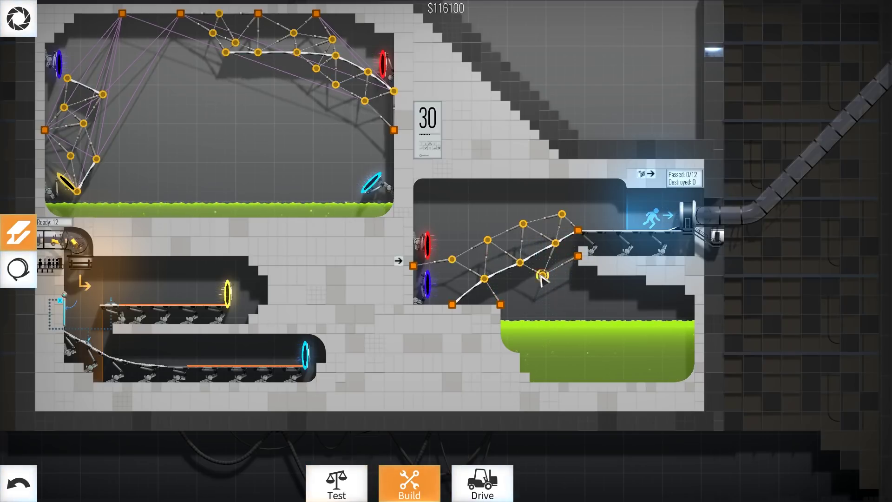
right_click(543, 277)
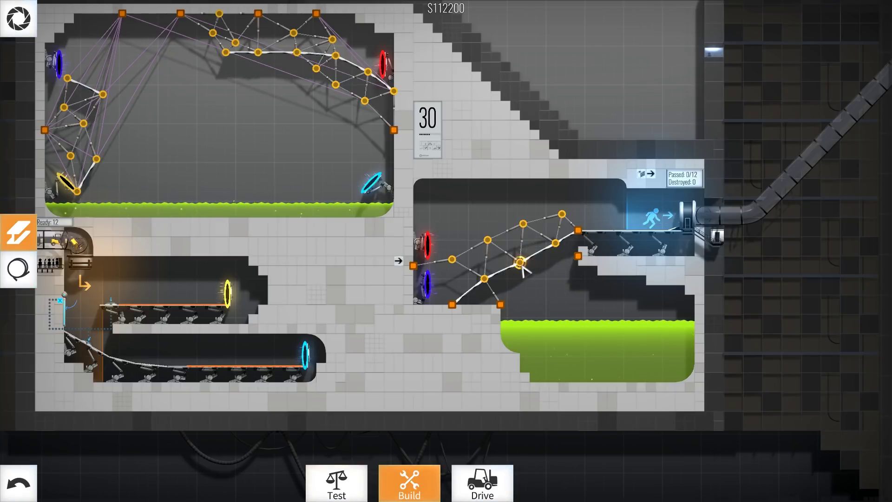
Step: Add new bracing from the ramp joint, anchor the lower joint, and brace the right side
mouse_move(523, 269)
mouse_down()
mouse_move(556, 287)
mouse_move(528, 307)
mouse_up()
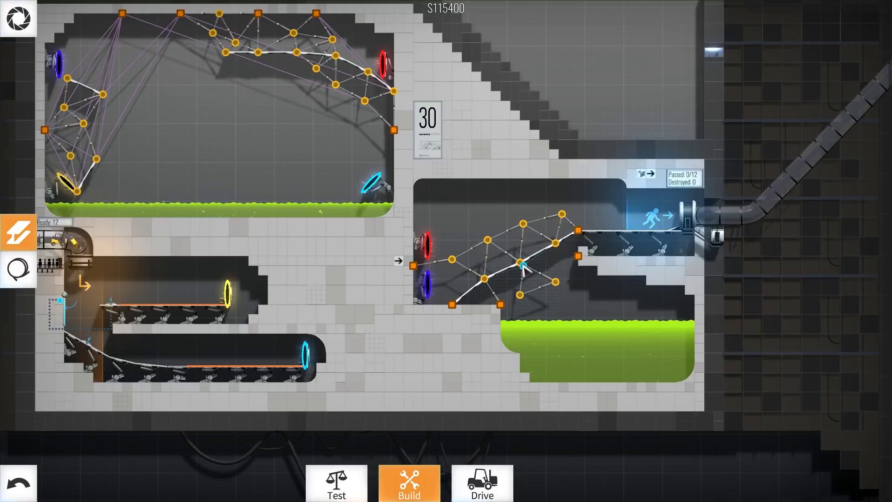
click(498, 303)
click(498, 304)
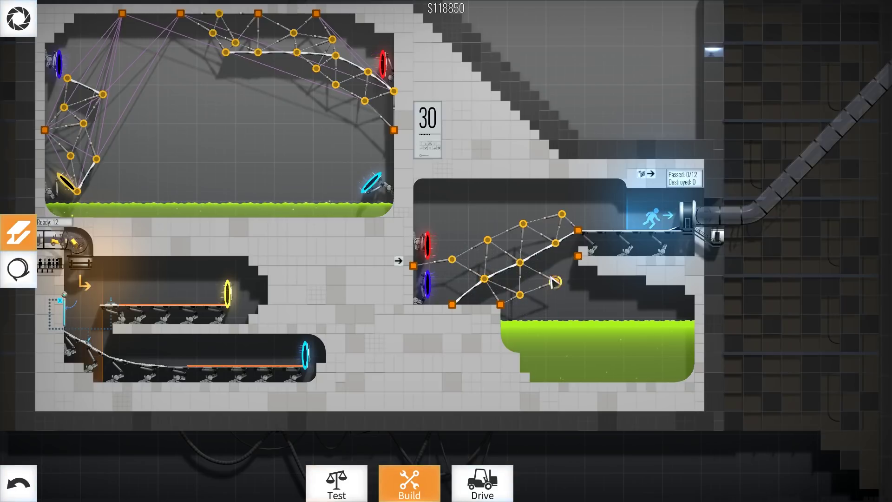
mouse_move(555, 282)
mouse_down()
mouse_move(556, 244)
mouse_move(578, 240)
mouse_up()
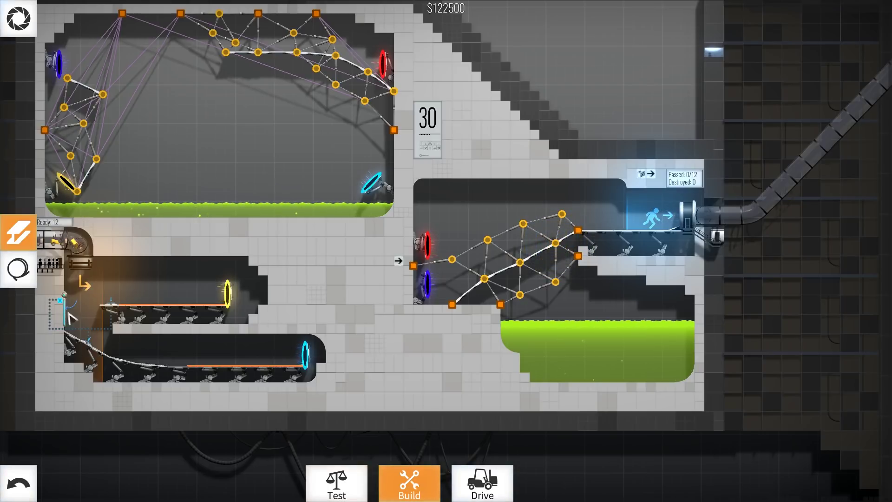
Step: Try a cable from the exit anchor, then add a vertical beam at the upper-left joint
key(2)
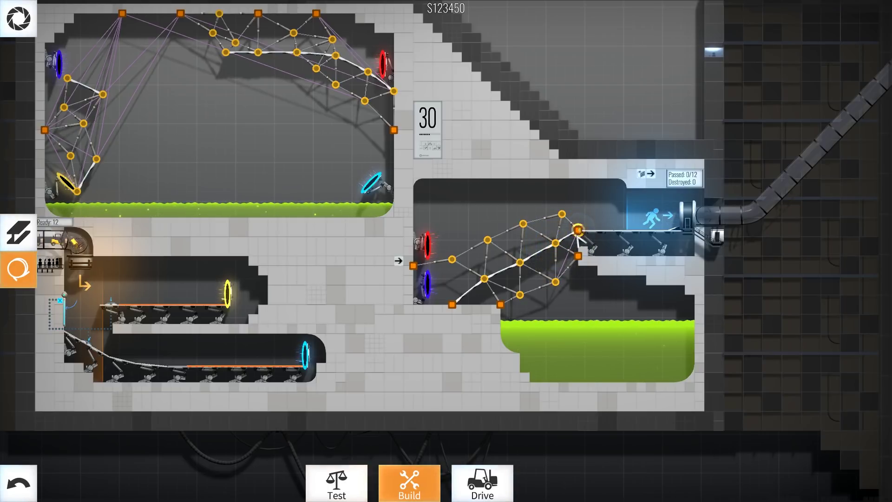
drag(569, 256, 521, 298)
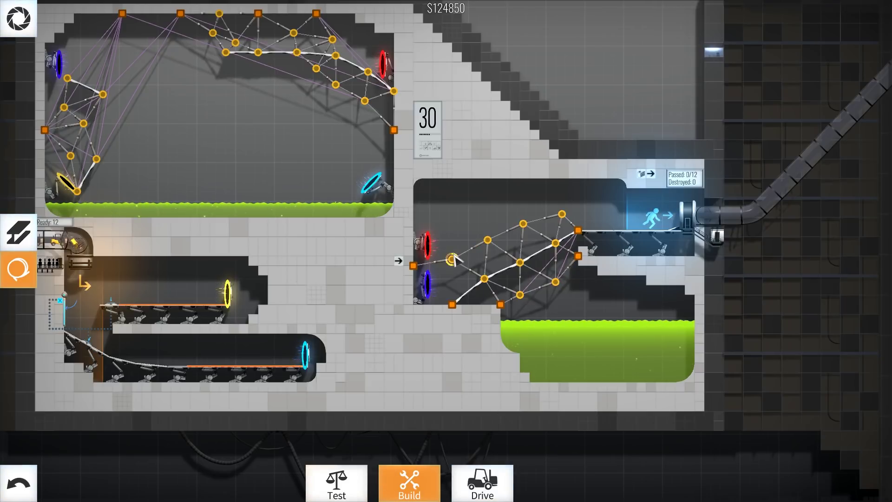
key(1)
drag(453, 267, 452, 303)
drag(453, 261, 454, 263)
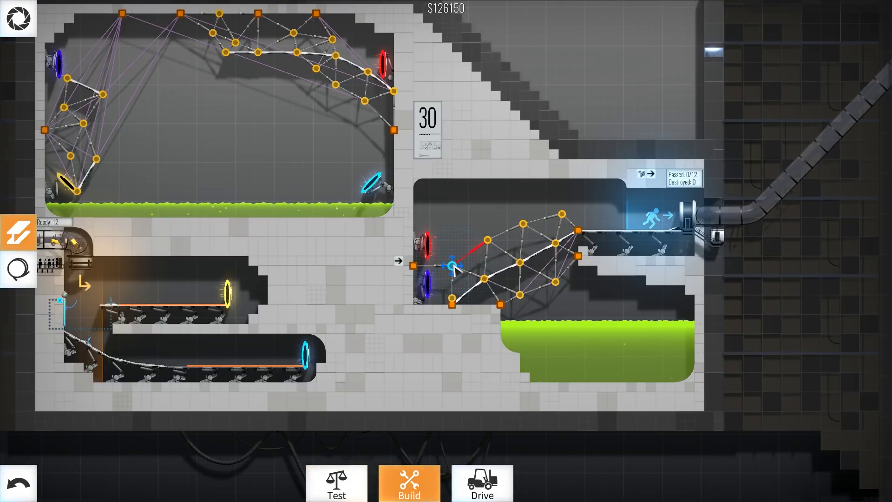
mouse_move(453, 264)
mouse_down()
mouse_move(454, 309)
mouse_move(446, 278)
mouse_up()
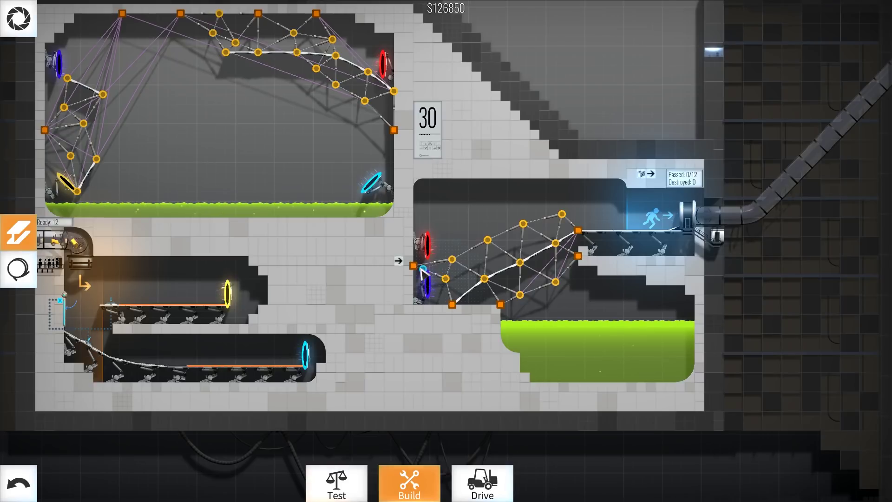
drag(419, 269, 409, 262)
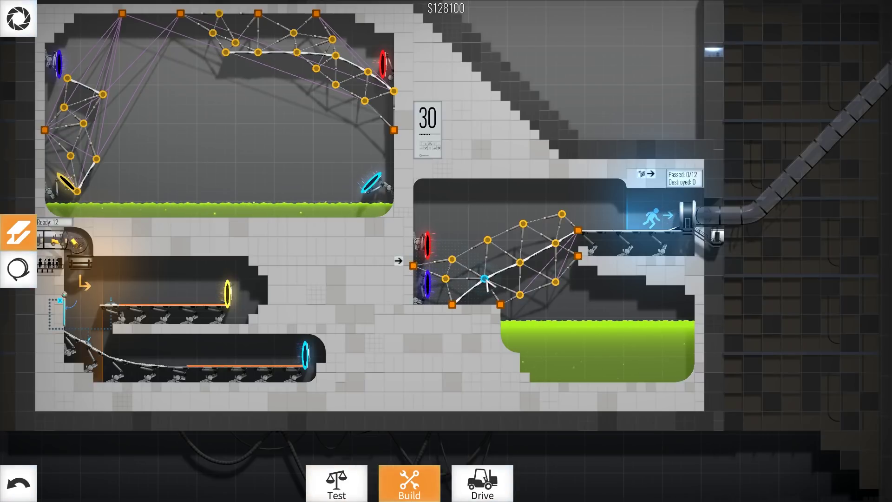
Step: After a drive, add a road segment to the truss and delete an unneeded beam
click(482, 481)
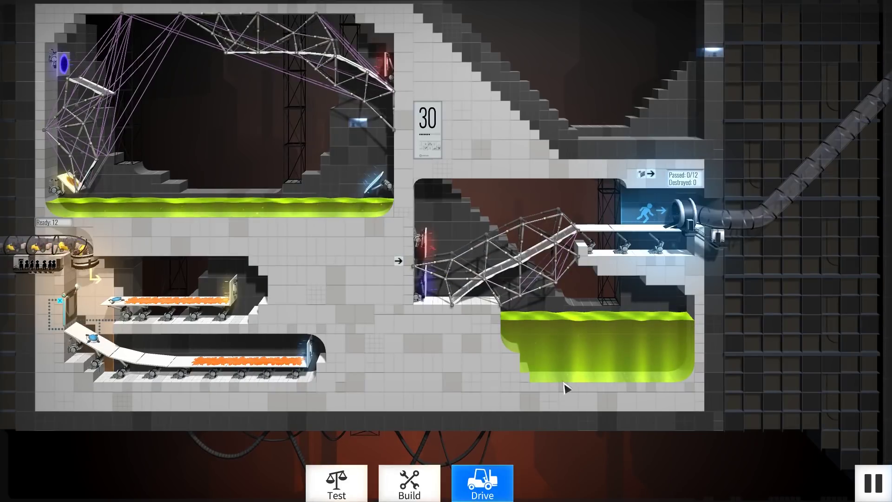
click(408, 481)
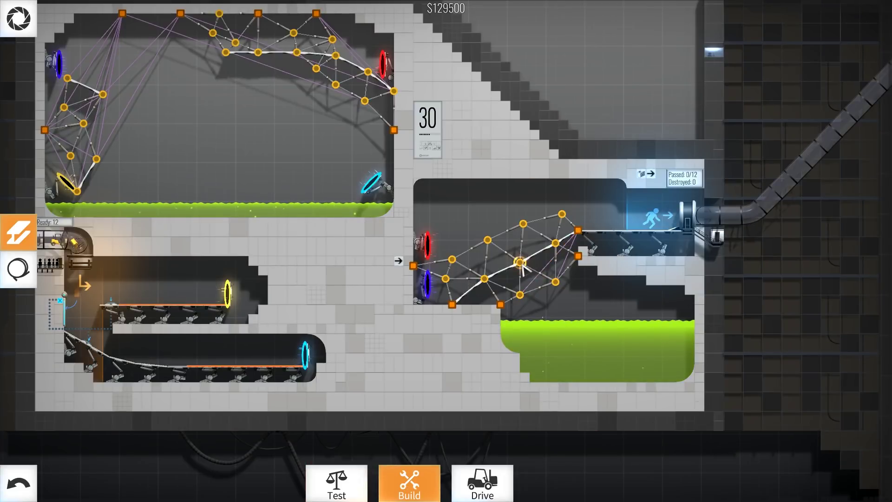
drag(522, 259, 557, 279)
right_click(530, 268)
Step: Convert the upper chord beams to road and drive the vehicles across successfully
click(496, 489)
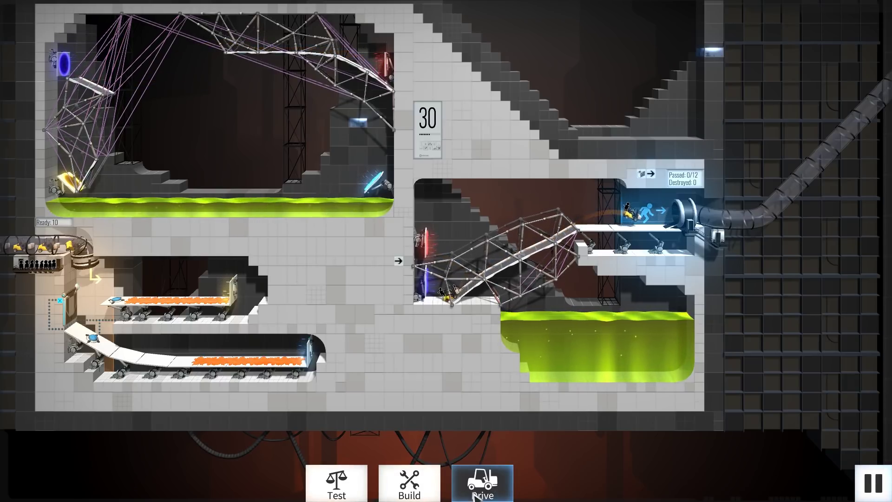
click(409, 480)
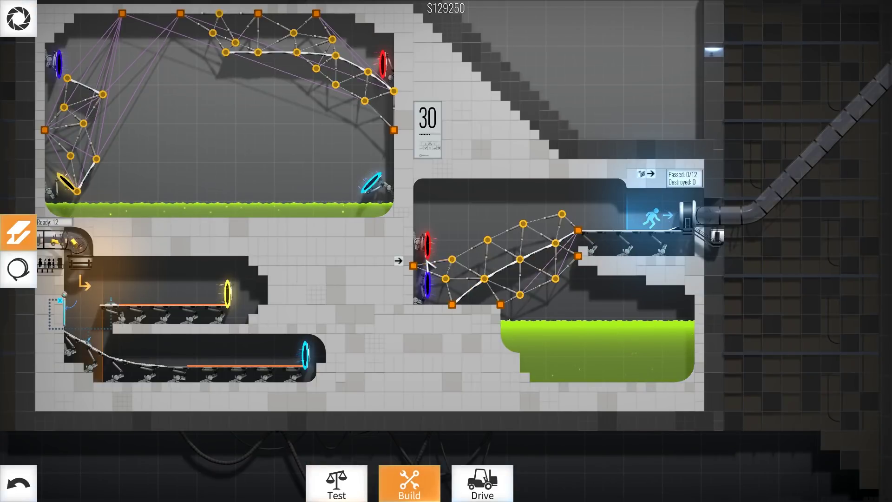
drag(452, 258, 562, 213)
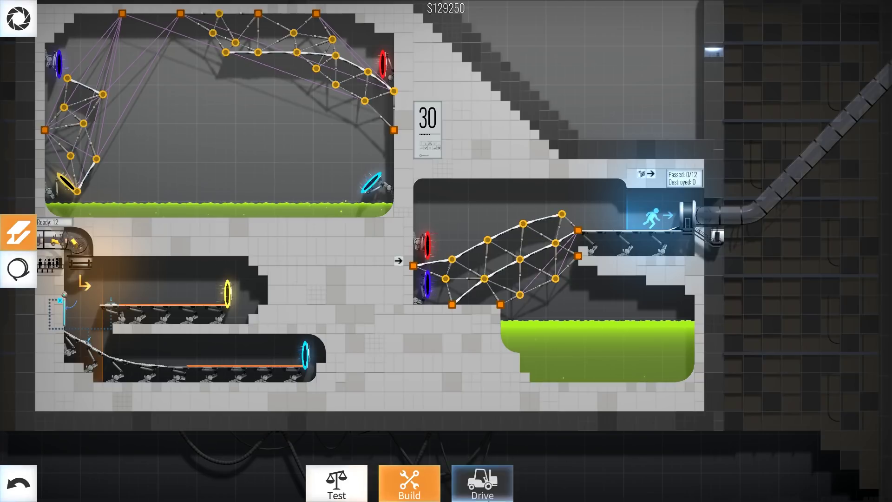
click(486, 495)
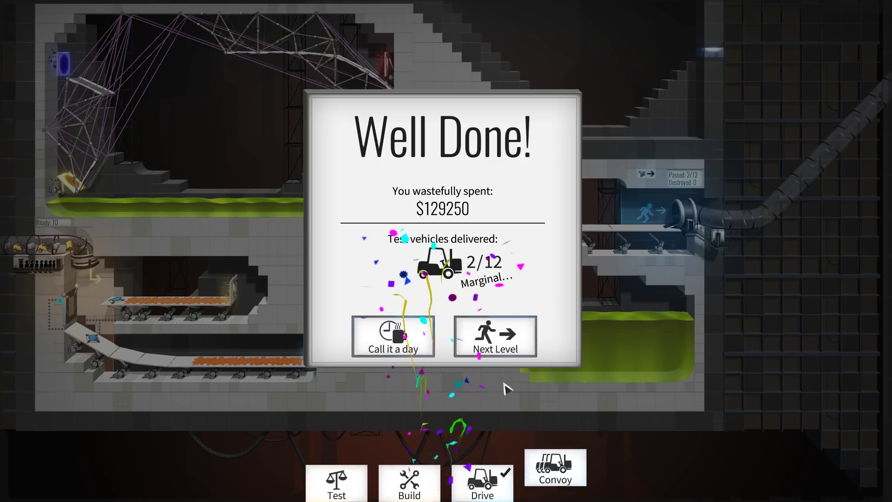
Step: Launch the full convoy from the Well Done dialog and let it finish
click(542, 489)
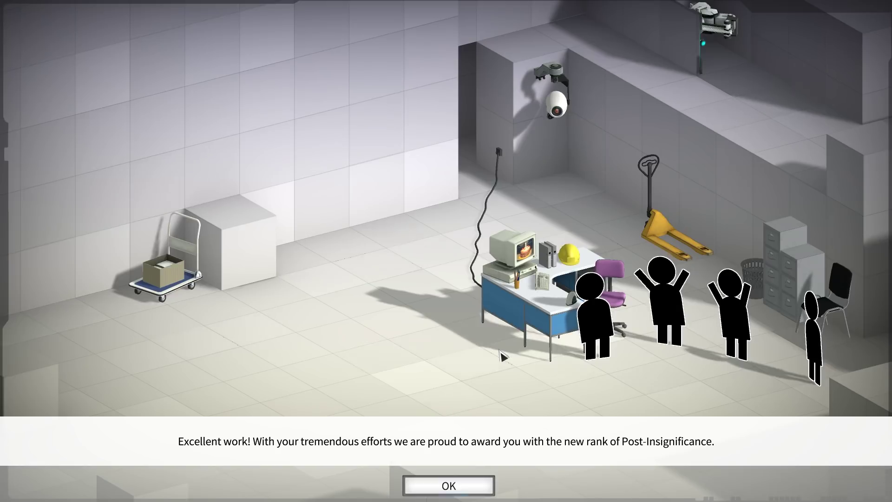
Step: Dismiss both award messages to load chamber 31
click(430, 484)
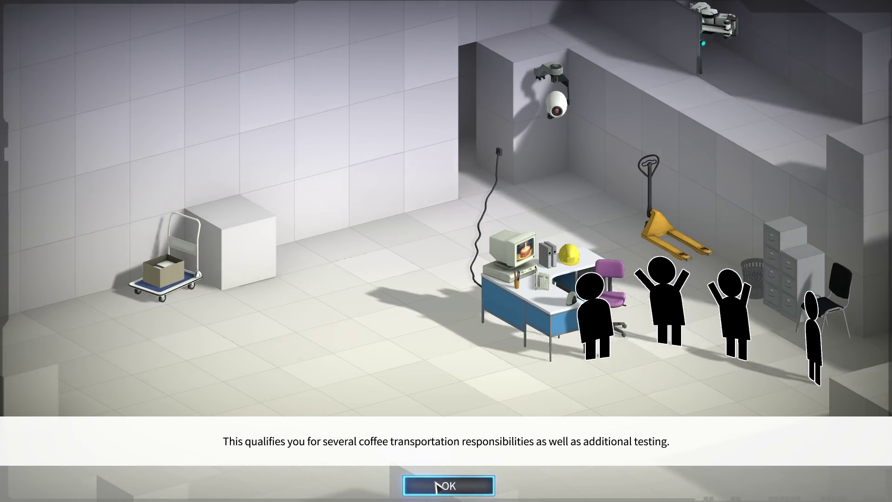
click(437, 486)
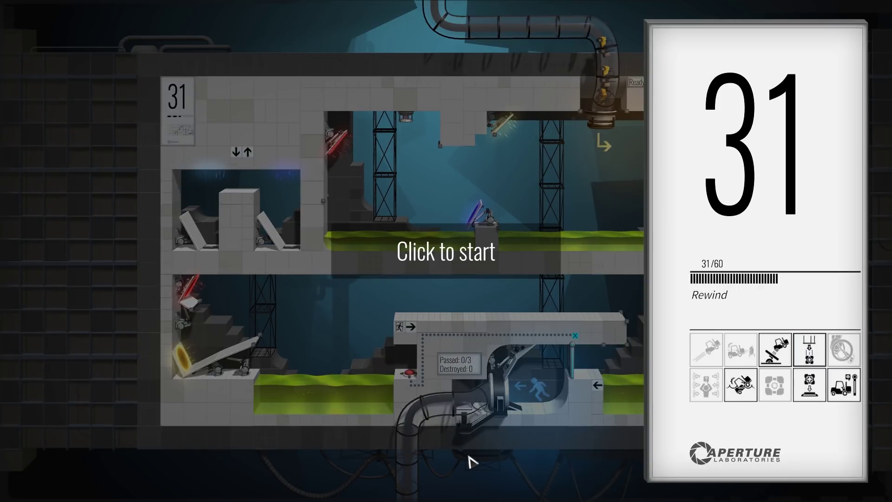
Step: Dismiss the 'Click to start' card to enter chamber 31 in Build mode
click(471, 461)
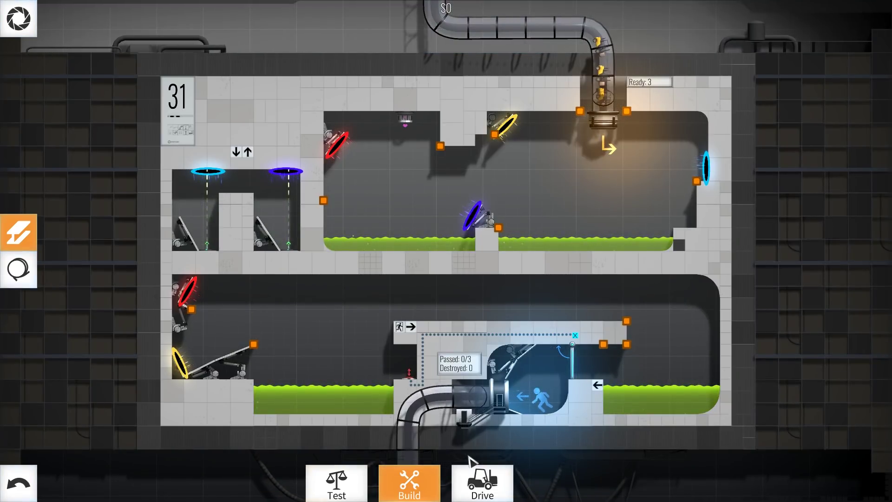